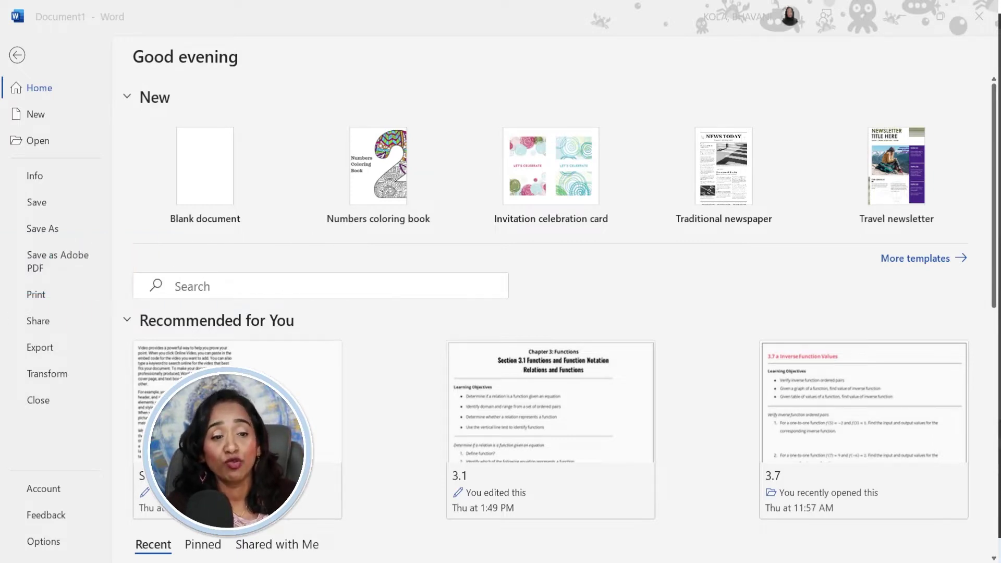
Turn off showing the Start screen at application startup in the general options and apply the change.
{"action": "left_click", "coordinate": [41, 544]}
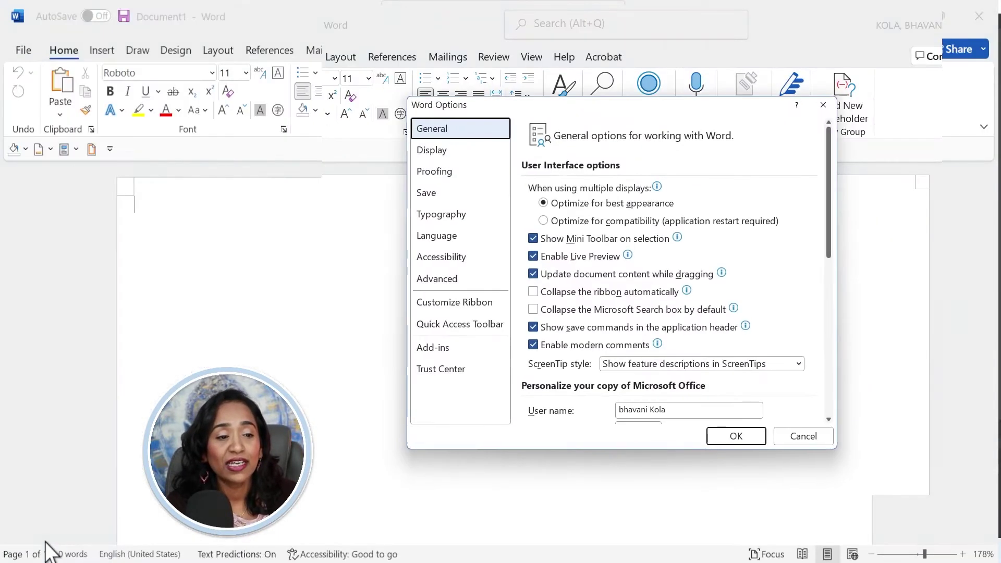
{"action": "scroll", "coordinate": [599, 240], "scroll_direction": "down", "scroll_amount": 5}
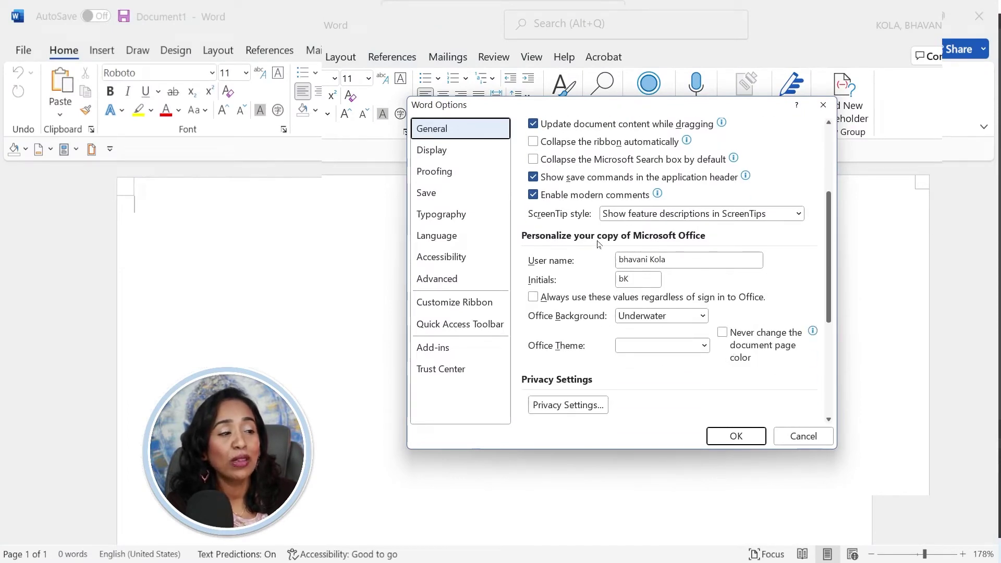
{"action": "scroll", "coordinate": [600, 248], "scroll_direction": "down", "scroll_amount": 4}
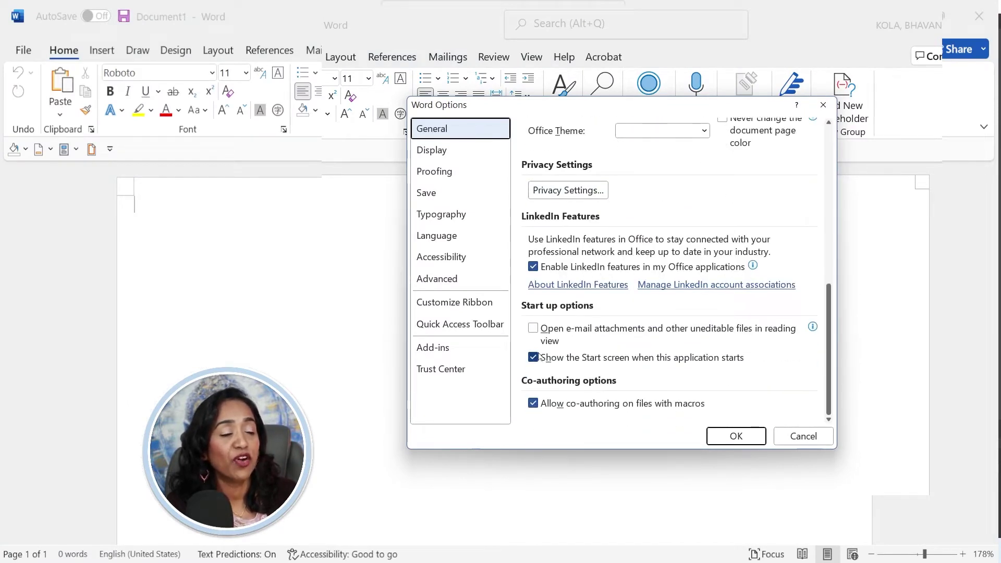
{"action": "left_click", "coordinate": [533, 359]}
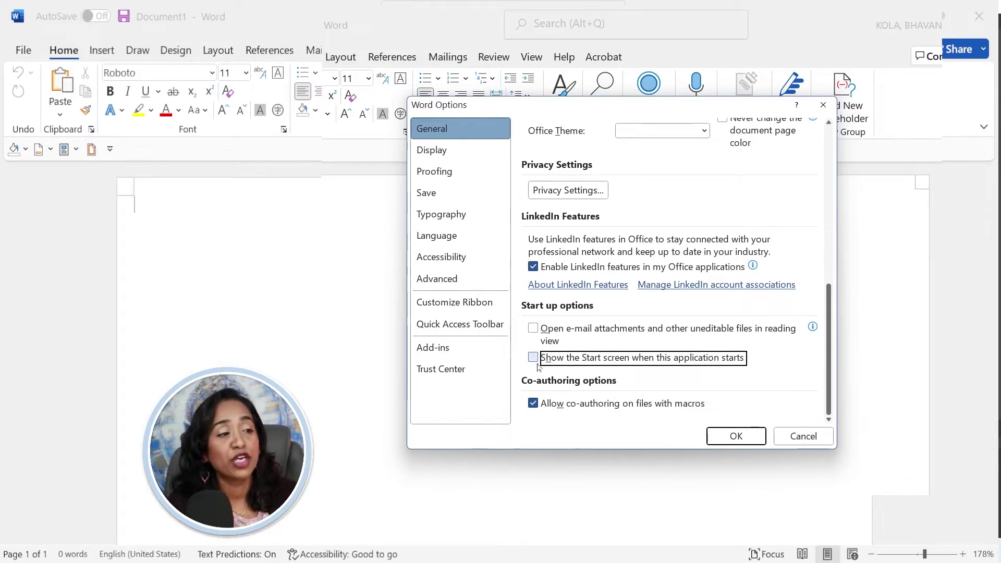
{"action": "left_click", "coordinate": [731, 437]}
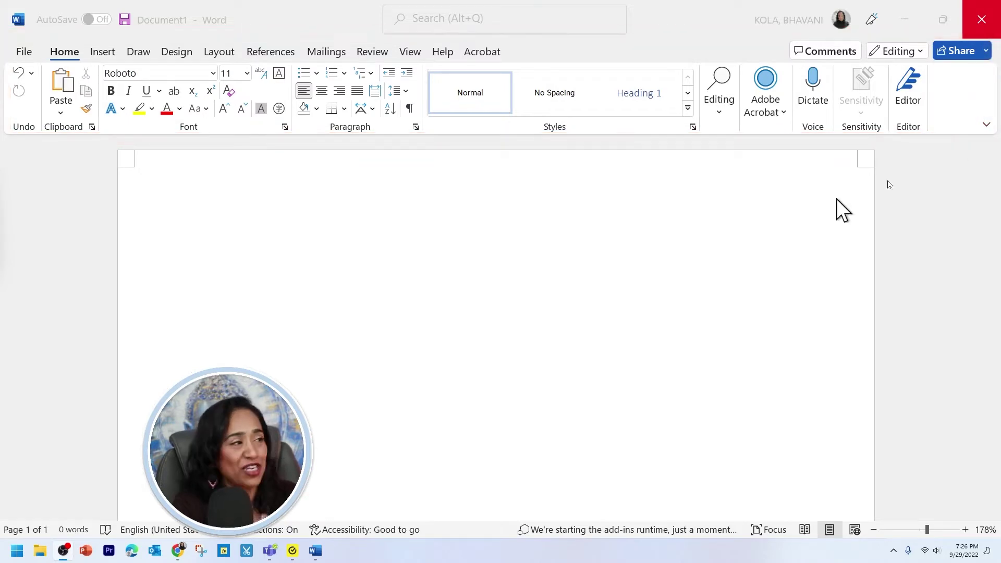
Switch the ribbon display to full-screen mode, and leave that mode again.
{"action": "left_click", "coordinate": [987, 126]}
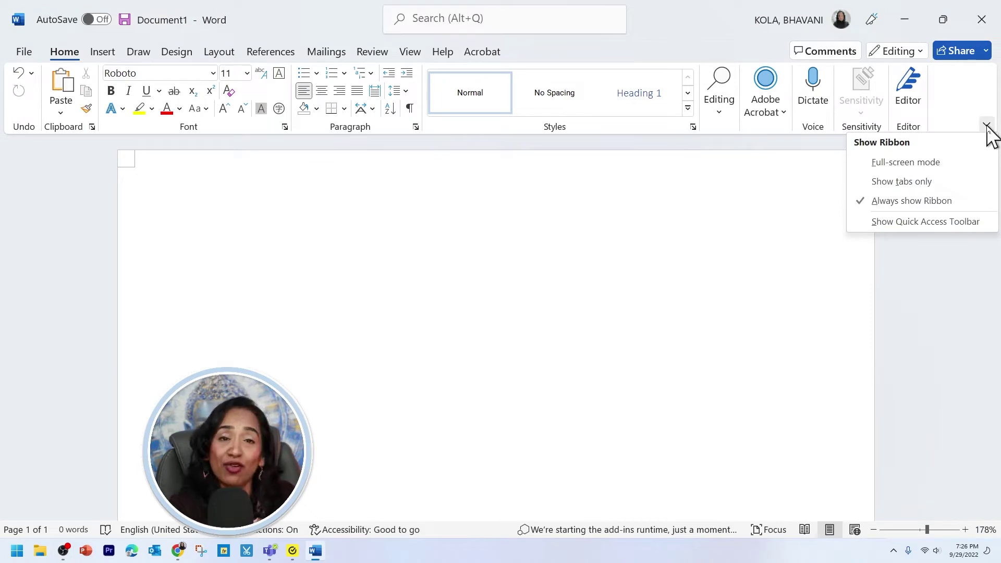
{"action": "left_click", "coordinate": [936, 163]}
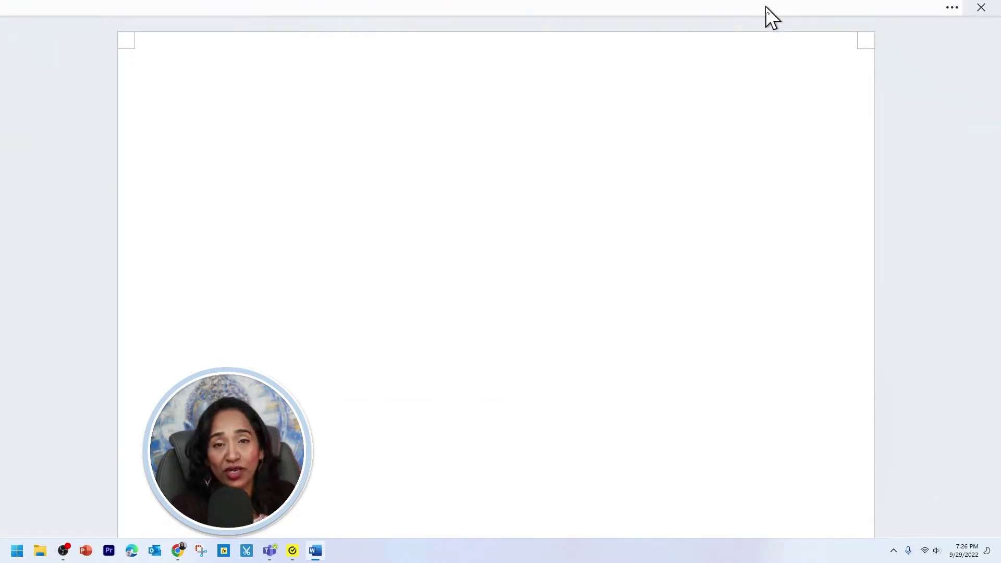
{"action": "key", "text": "Escape"}
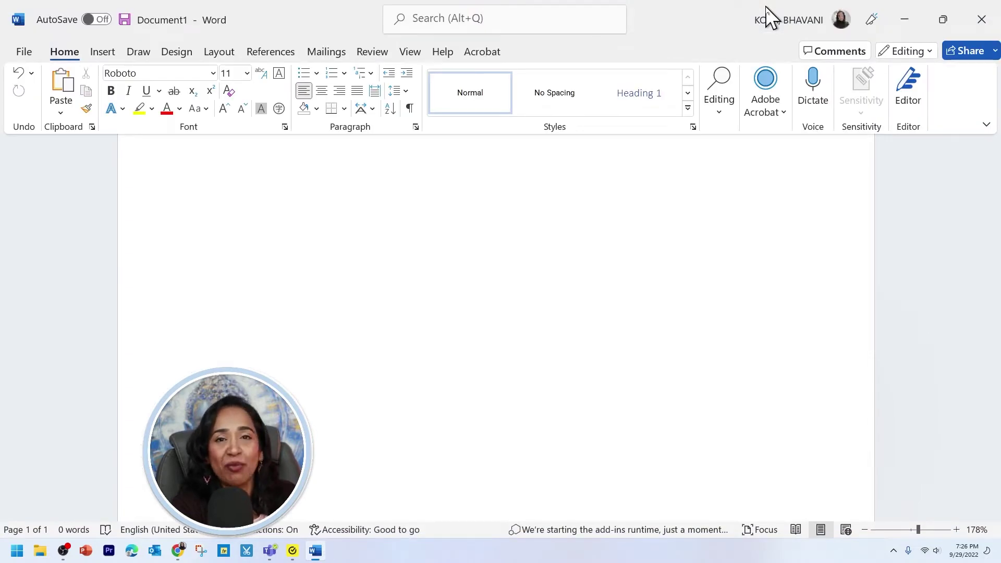
Set the ribbon to show tabs only, and bring up the Home and Insert commands temporarily.
{"action": "left_click", "coordinate": [986, 125]}
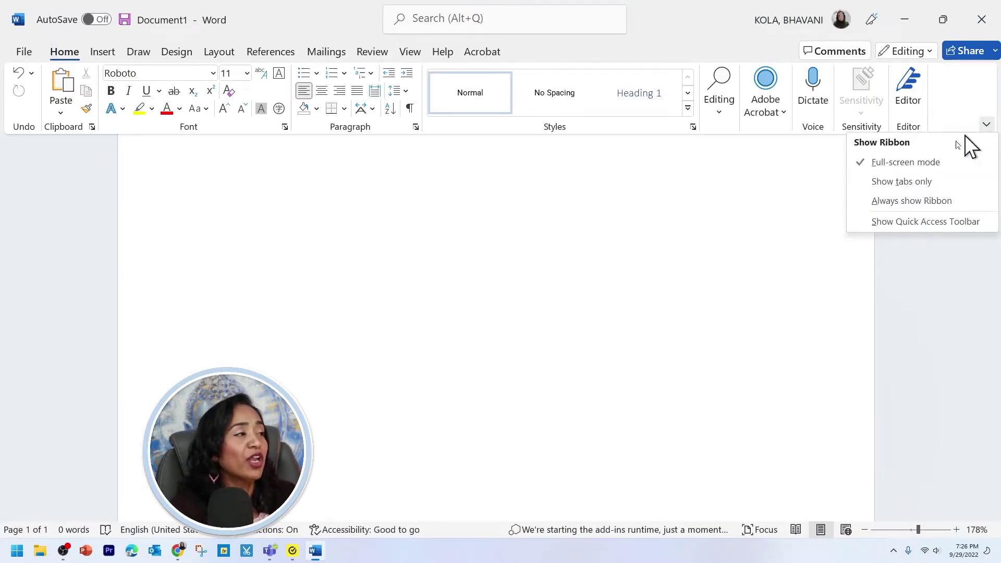
{"action": "left_click", "coordinate": [918, 182]}
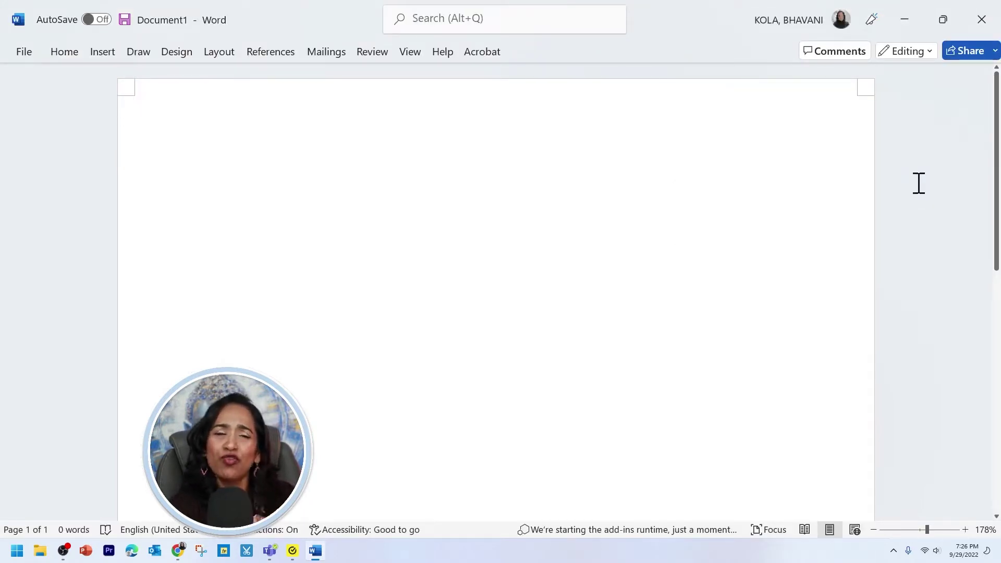
{"action": "left_click", "coordinate": [65, 52]}
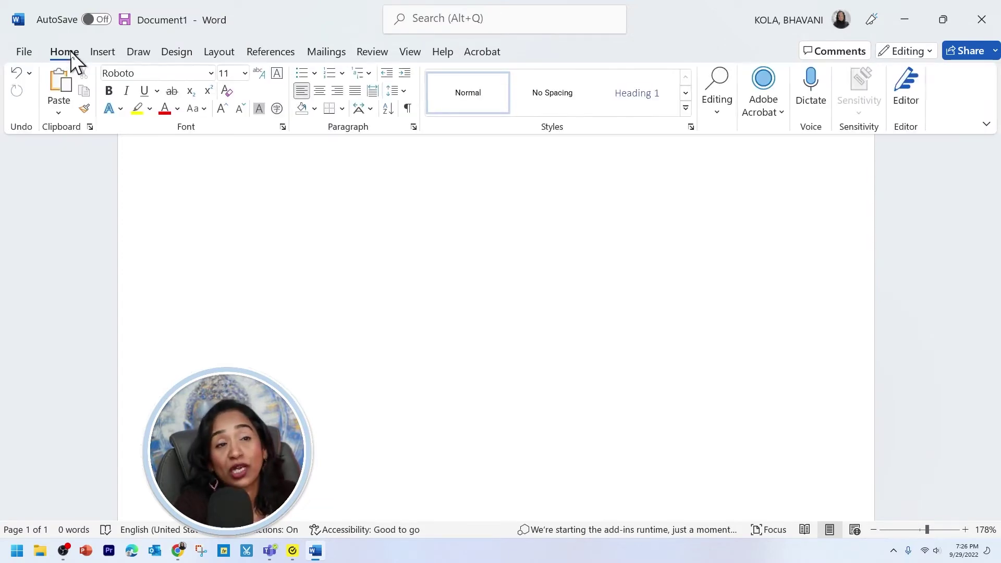
{"action": "left_click", "coordinate": [102, 52]}
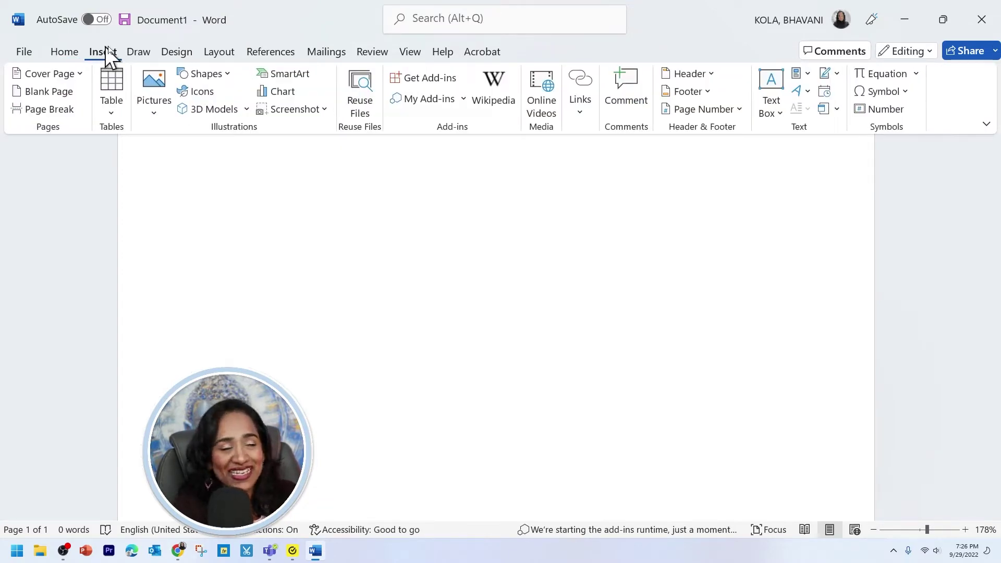
Set the ribbon to always show and return to the Home commands.
{"action": "left_click", "coordinate": [987, 126]}
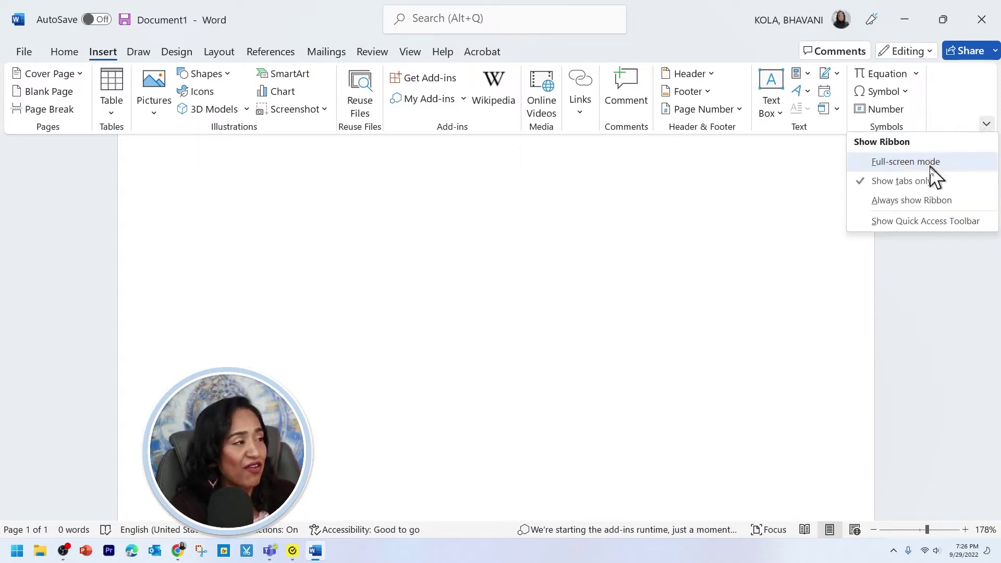
{"action": "left_click", "coordinate": [919, 200]}
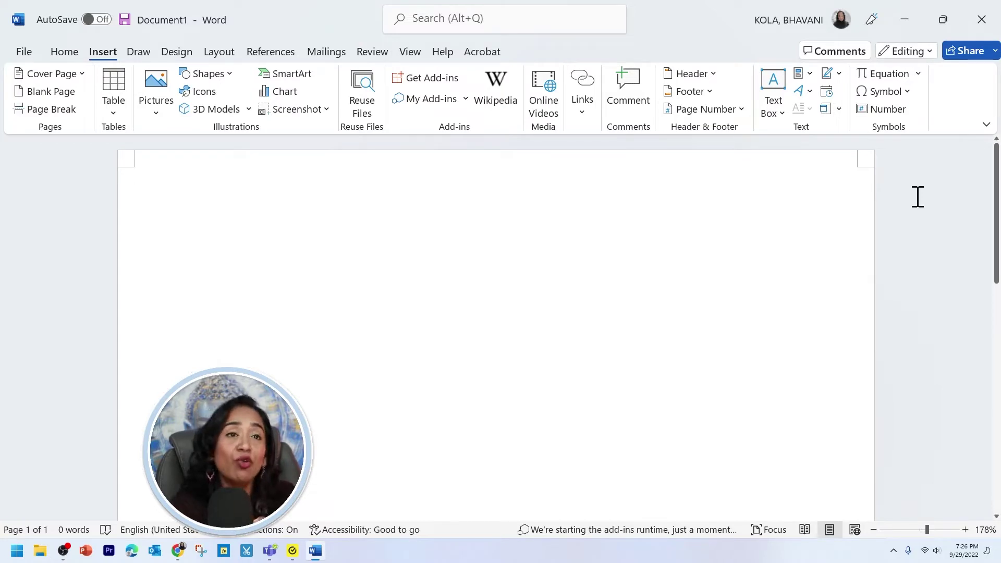
{"action": "left_click", "coordinate": [56, 52]}
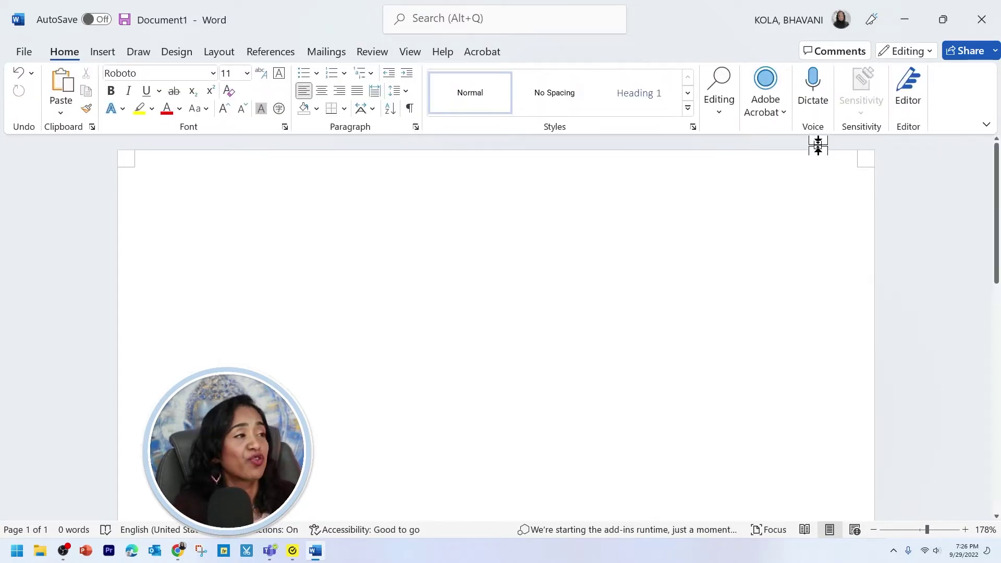
Open the ribbon customization options and list All Commands as the available commands.
{"action": "right_click", "coordinate": [951, 97]}
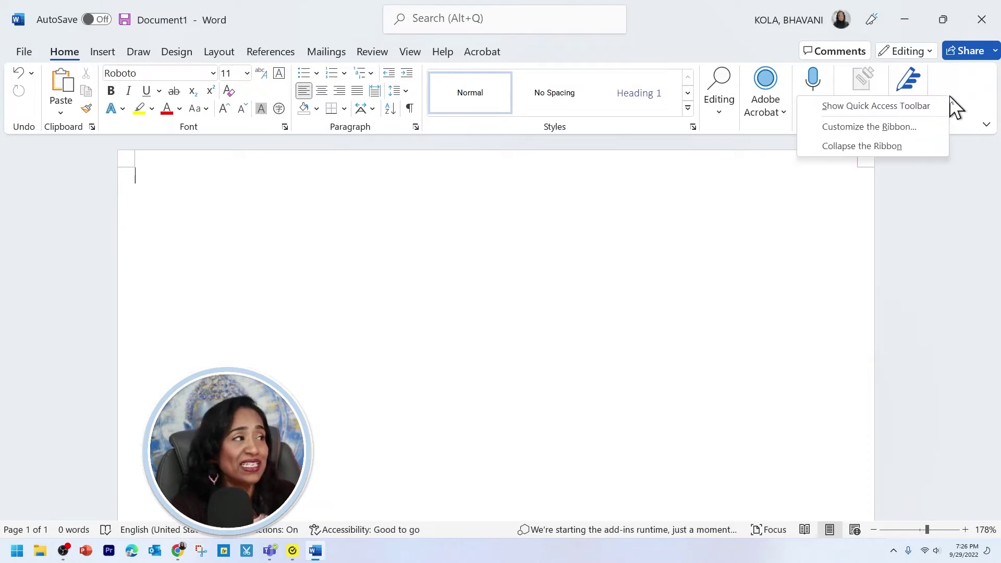
{"action": "left_click", "coordinate": [877, 125]}
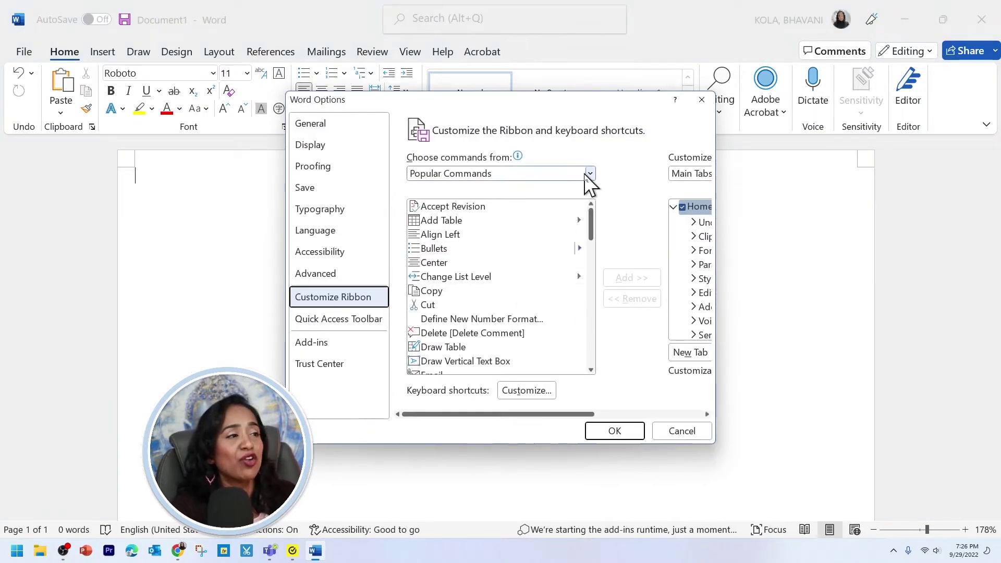
{"action": "left_click", "coordinate": [590, 174]}
{"action": "key", "text": "Escape"}
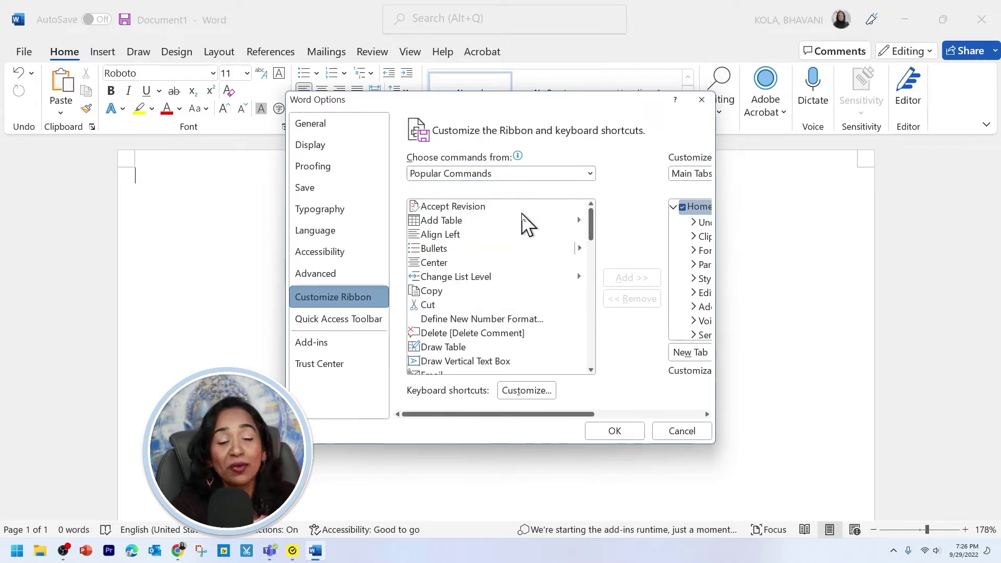
{"action": "scroll", "coordinate": [537, 270], "scroll_direction": "down", "scroll_amount": 6}
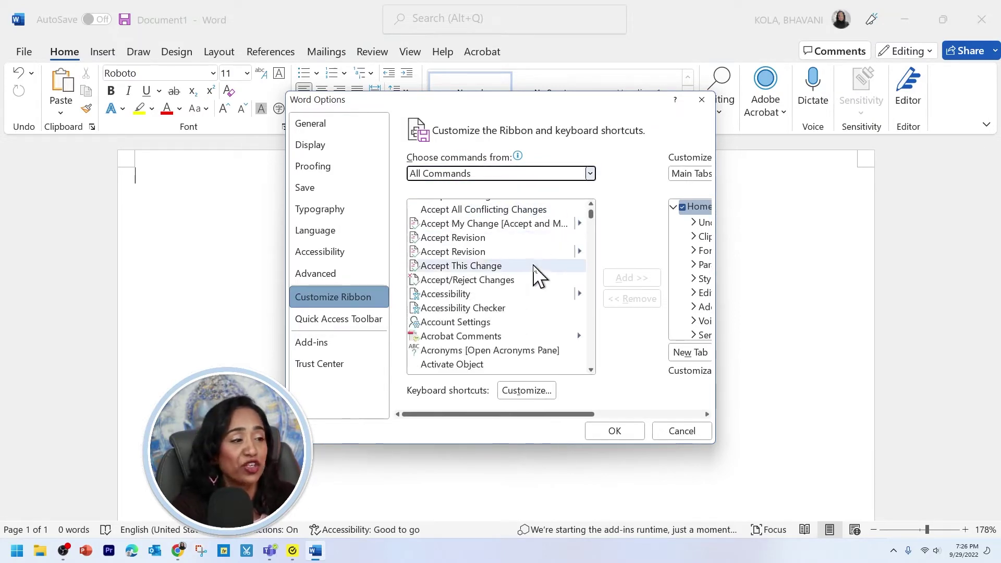
{"action": "scroll", "coordinate": [536, 270], "scroll_direction": "down", "scroll_amount": 6}
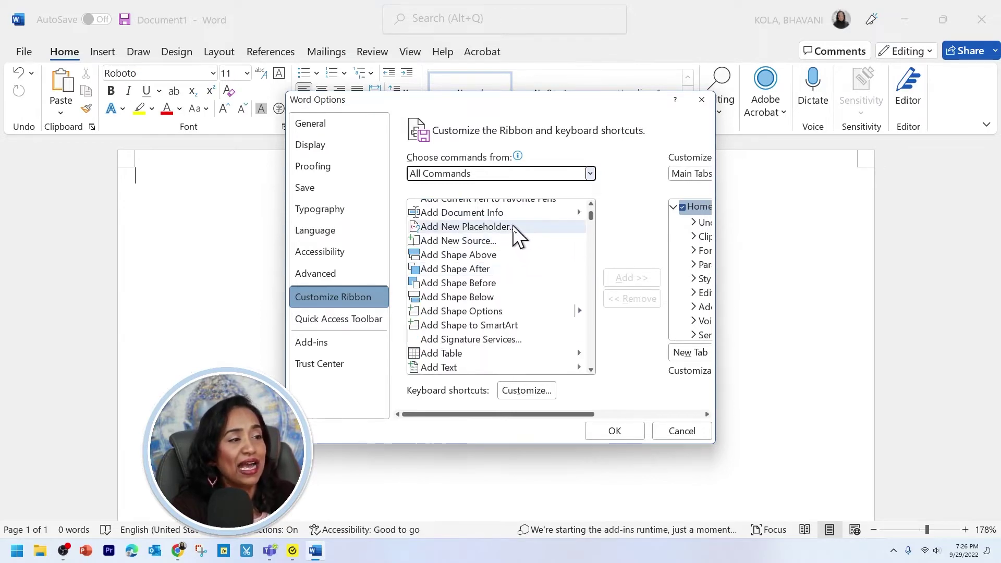
Widen the options dialog and try to add the Add New Placeholder command directly to the Home tab.
{"action": "left_click", "coordinate": [515, 230]}
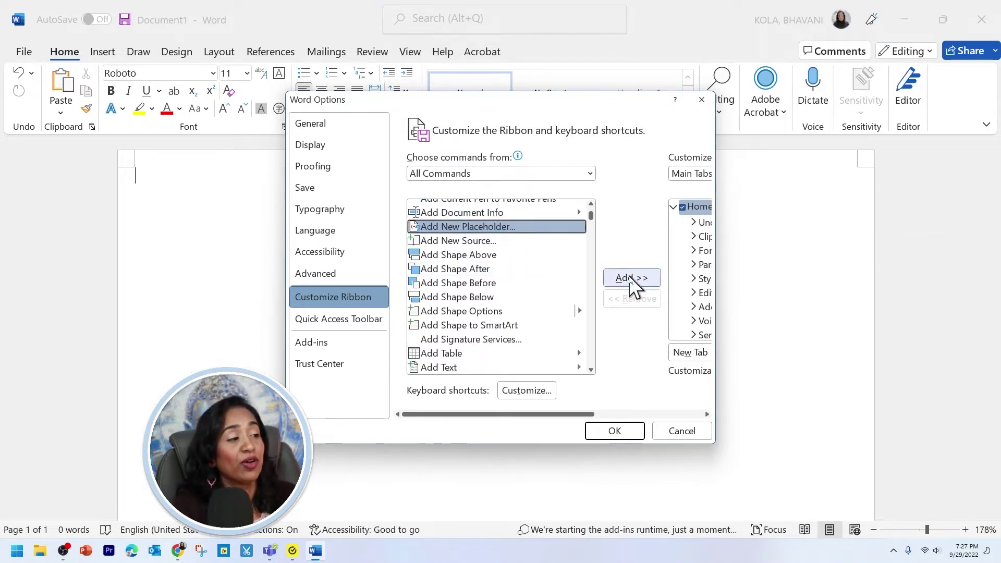
{"action": "left_click_drag", "start_coordinate": [717, 266], "coordinate": [891, 252]}
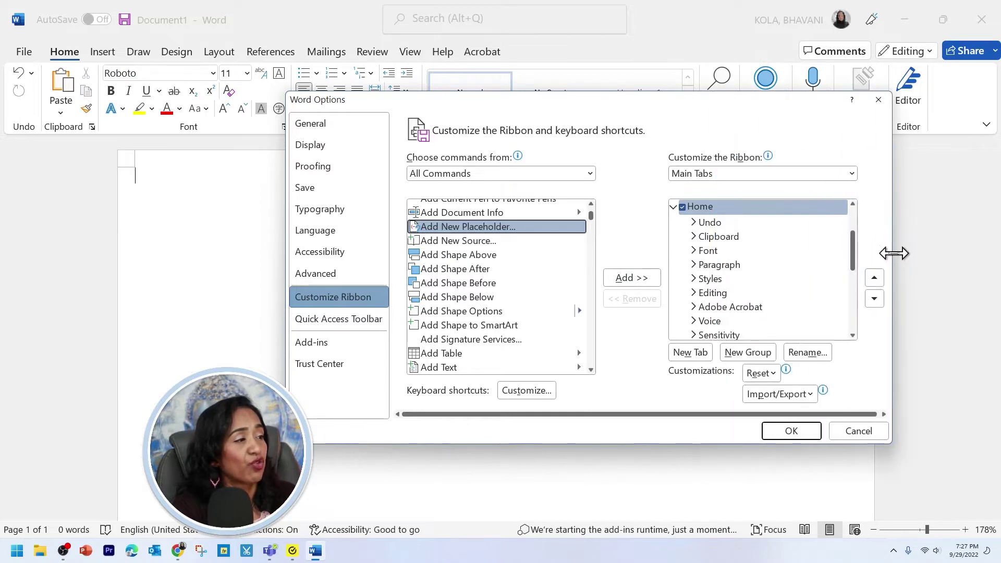
{"action": "left_click", "coordinate": [640, 280]}
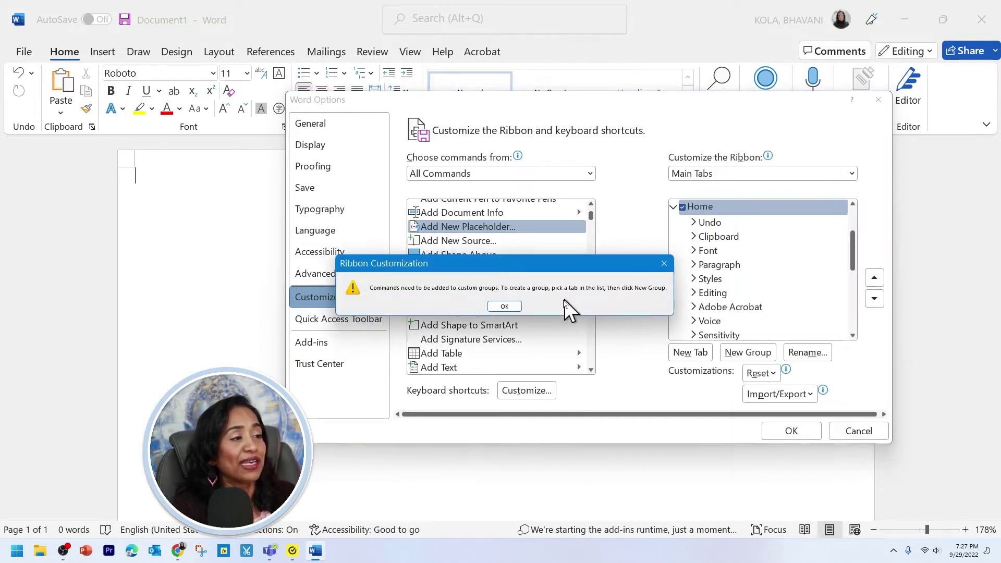
{"action": "left_click", "coordinate": [517, 306]}
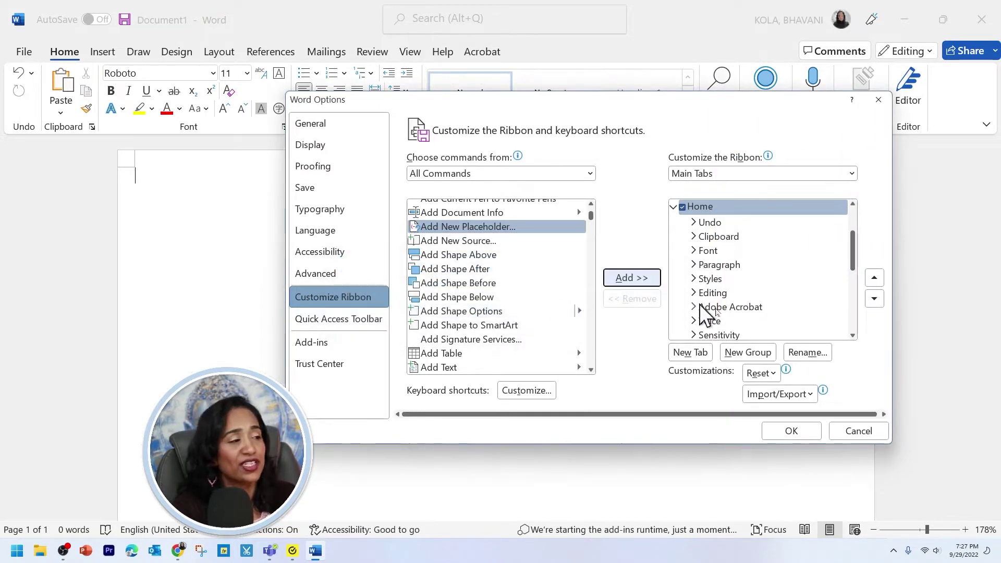
Create a new custom group on the Home tab, add the Add New Placeholder command to it, and apply the customization.
{"action": "left_click", "coordinate": [748, 355]}
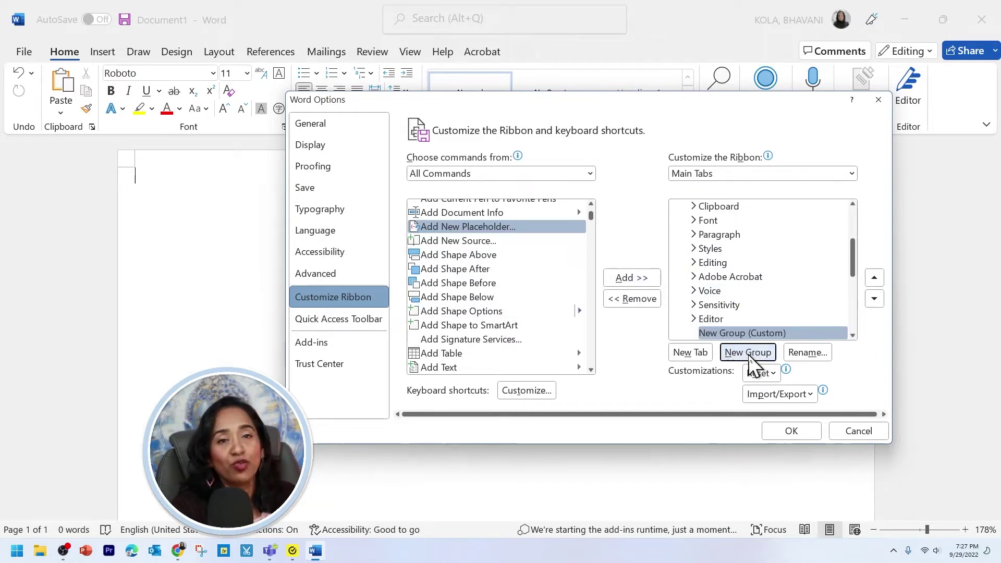
{"action": "left_click", "coordinate": [632, 282]}
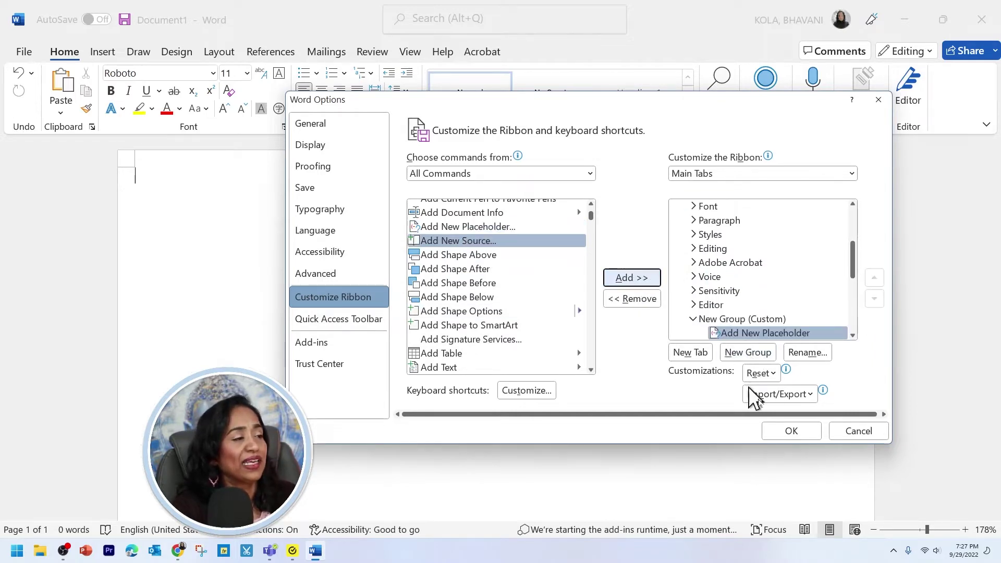
{"action": "left_click", "coordinate": [791, 431]}
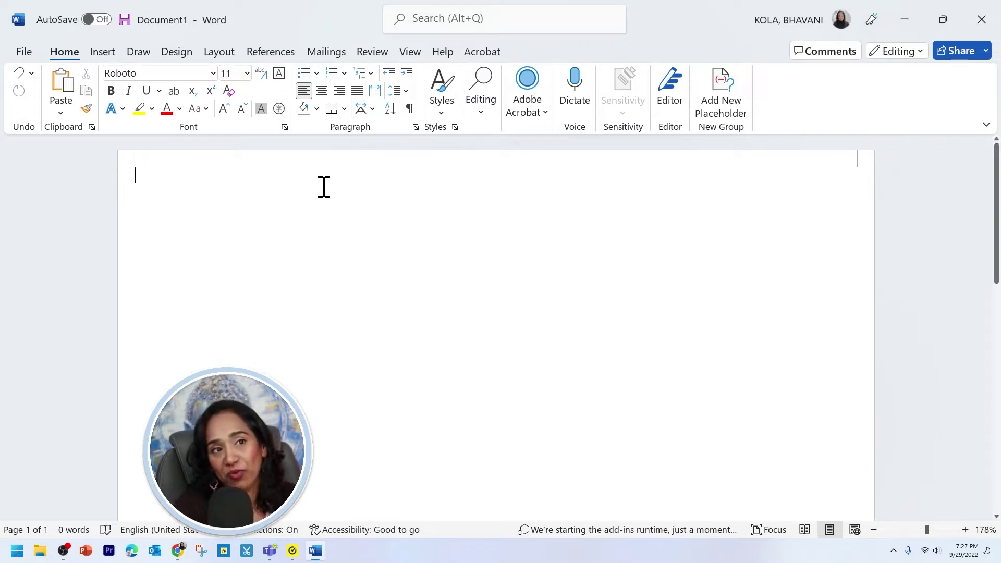
Add the Format Painter and Shading commands to the Quick Access Toolbar.
{"action": "right_click", "coordinate": [88, 111]}
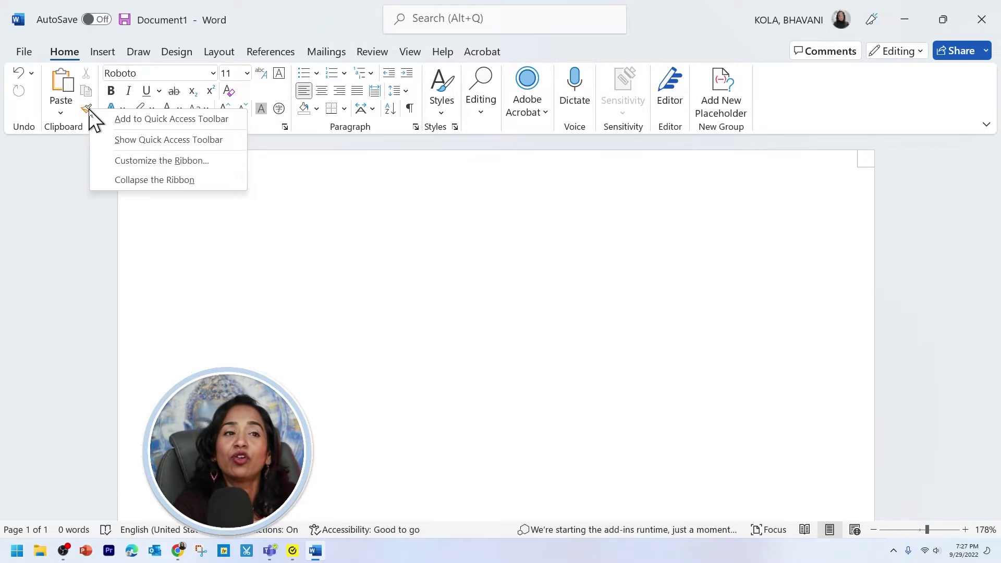
{"action": "left_click", "coordinate": [123, 119]}
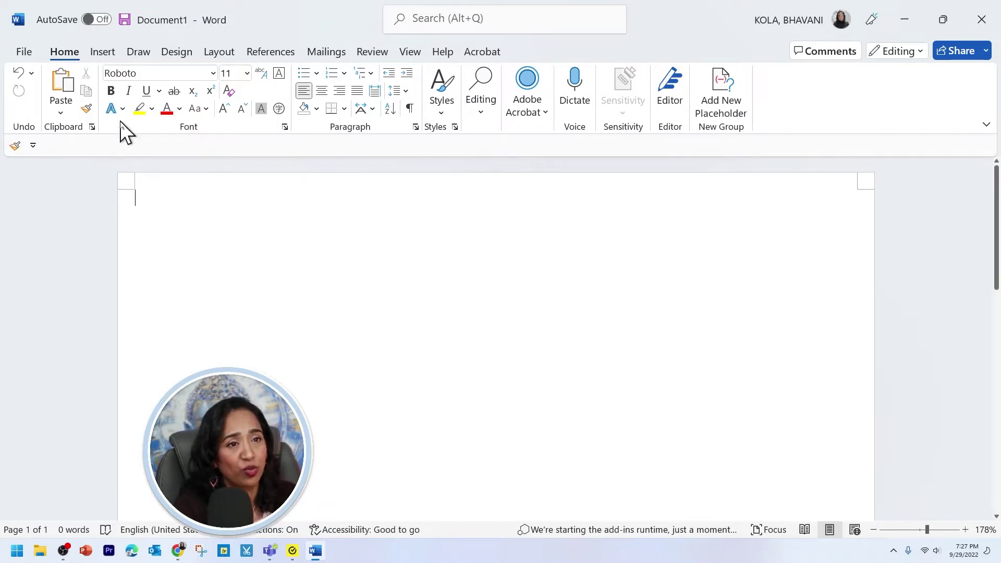
{"action": "right_click", "coordinate": [307, 116]}
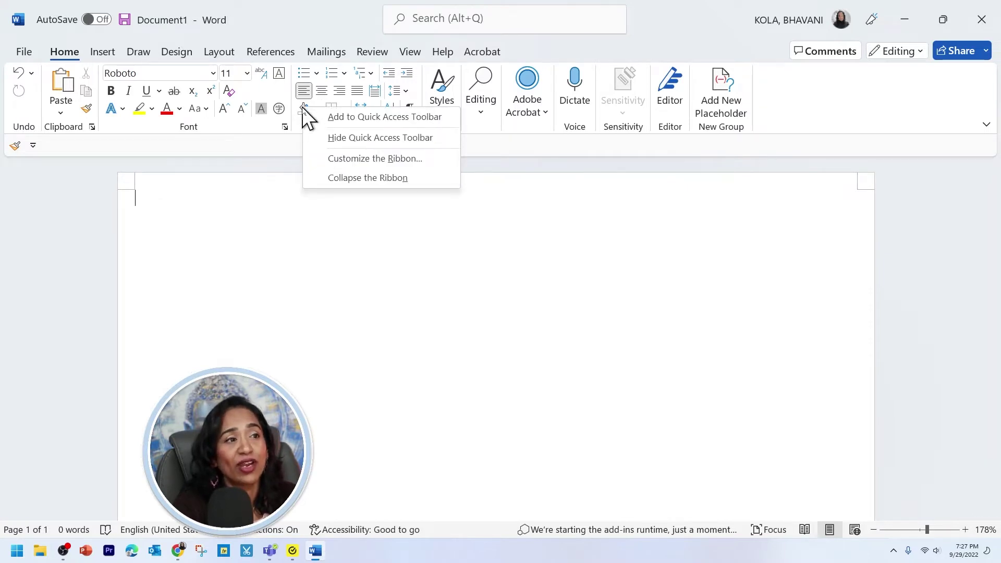
{"action": "left_click", "coordinate": [344, 118]}
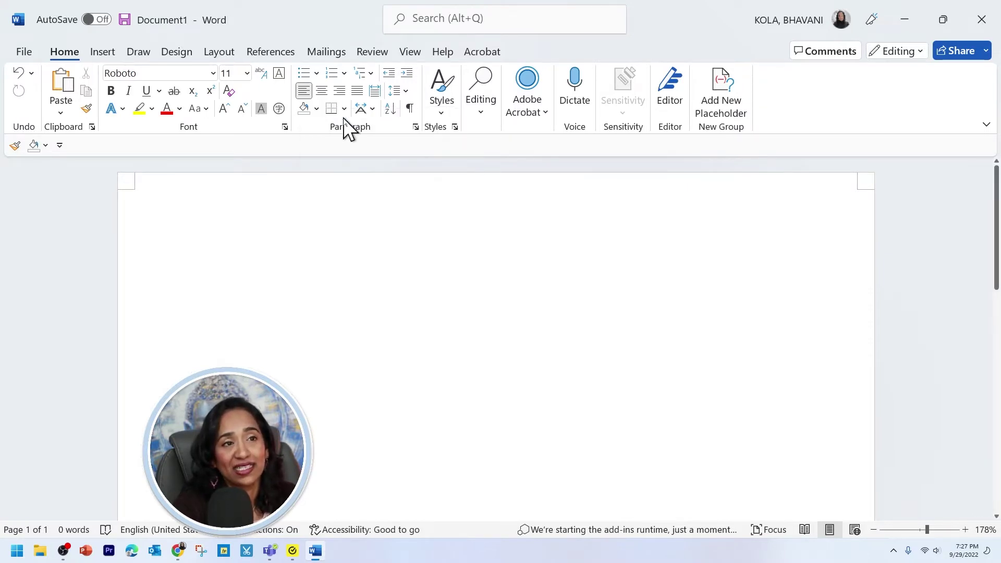
Add the Quick Parts command from the Insert commands' Text group to the Quick Access Toolbar.
{"action": "left_click", "coordinate": [104, 52]}
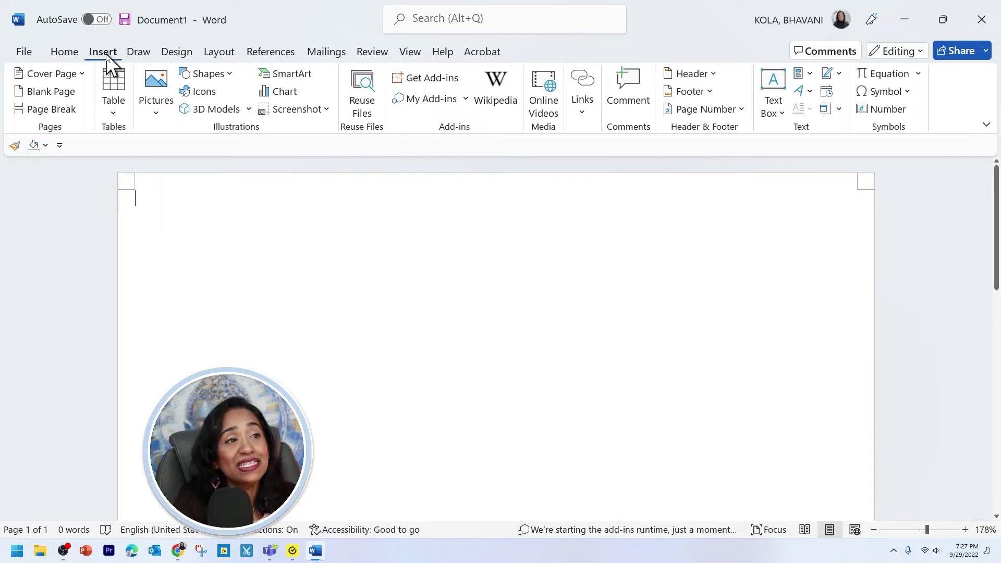
{"action": "right_click", "coordinate": [806, 79]}
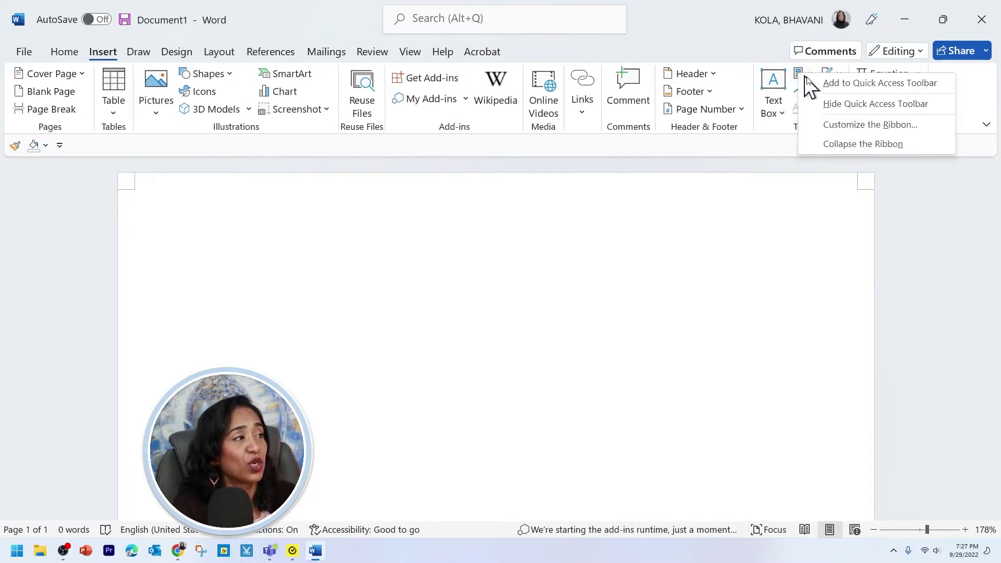
{"action": "left_click", "coordinate": [880, 83]}
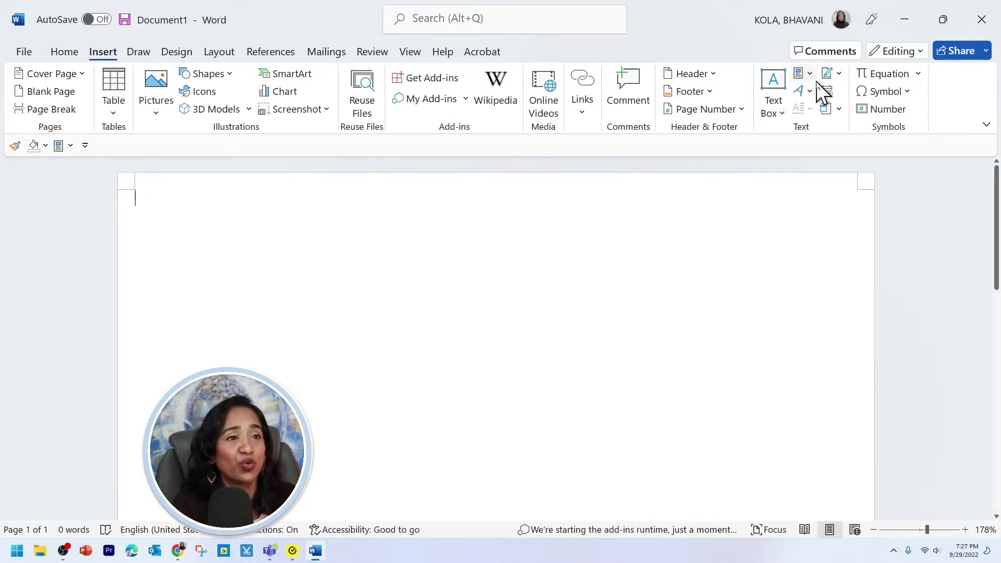
Add the Page Borders command from the Design commands to the Quick Access Toolbar, and set the ribbon to show tabs only.
{"action": "left_click", "coordinate": [187, 52]}
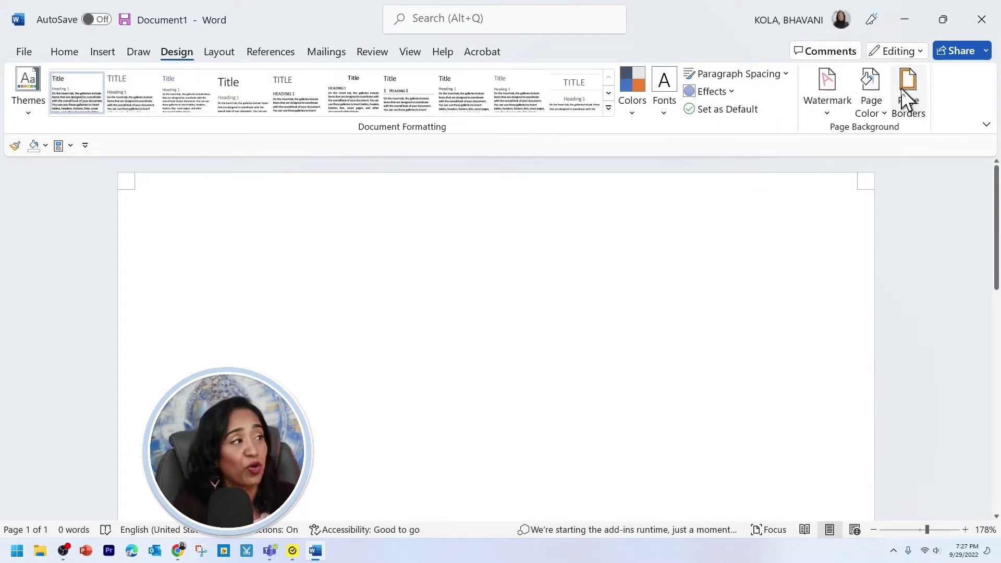
{"action": "right_click", "coordinate": [906, 97]}
{"action": "left_click", "coordinate": [876, 98]}
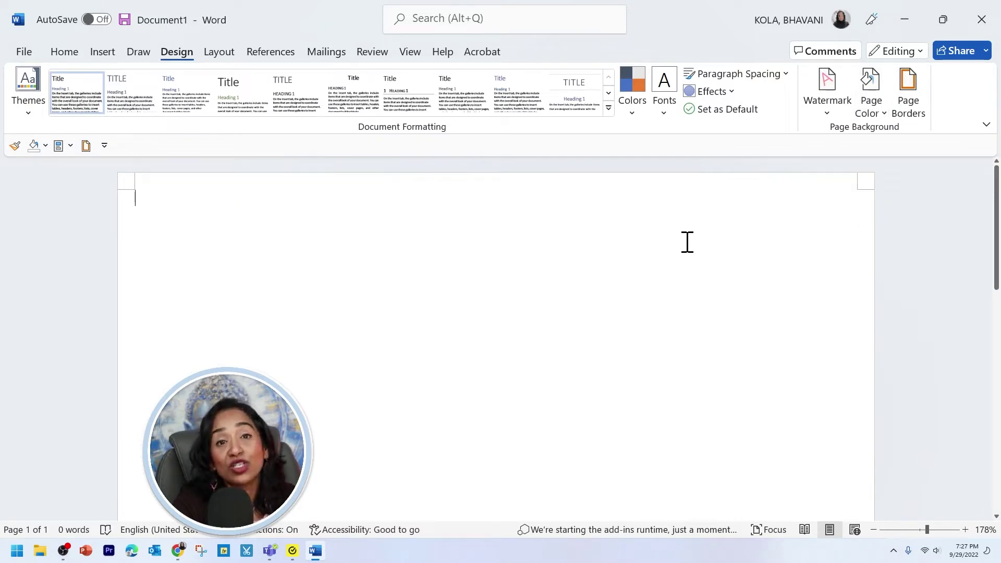
{"action": "left_click", "coordinate": [987, 125]}
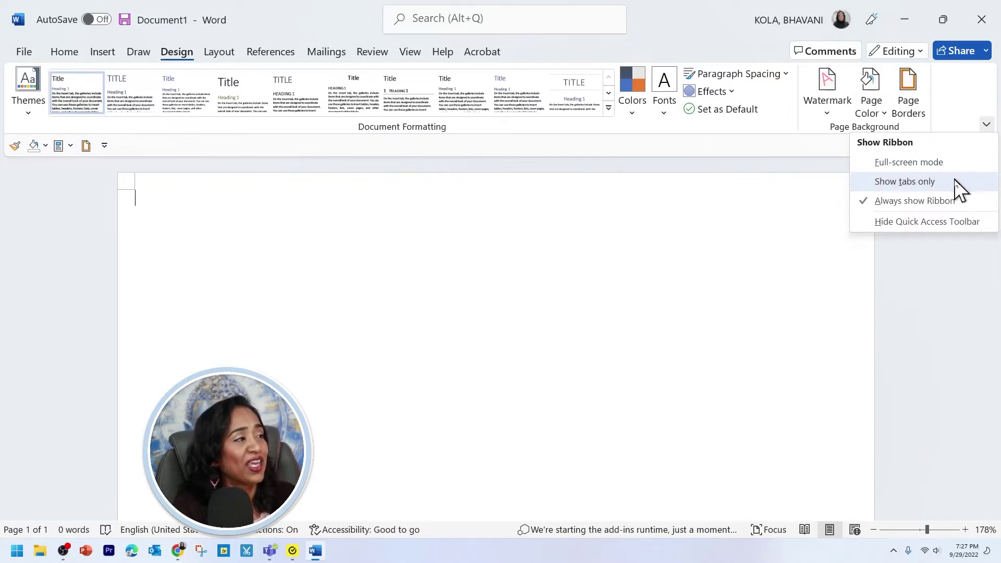
{"action": "left_click", "coordinate": [918, 182]}
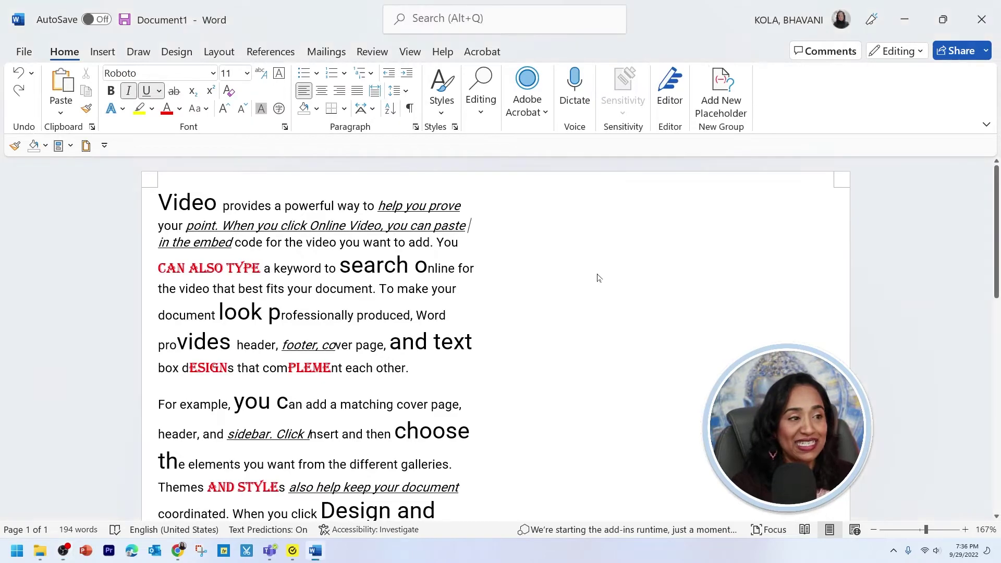
Select the entire document text and clear all its character formatting back to the default font.
{"action": "key", "text": "ctrl+a"}
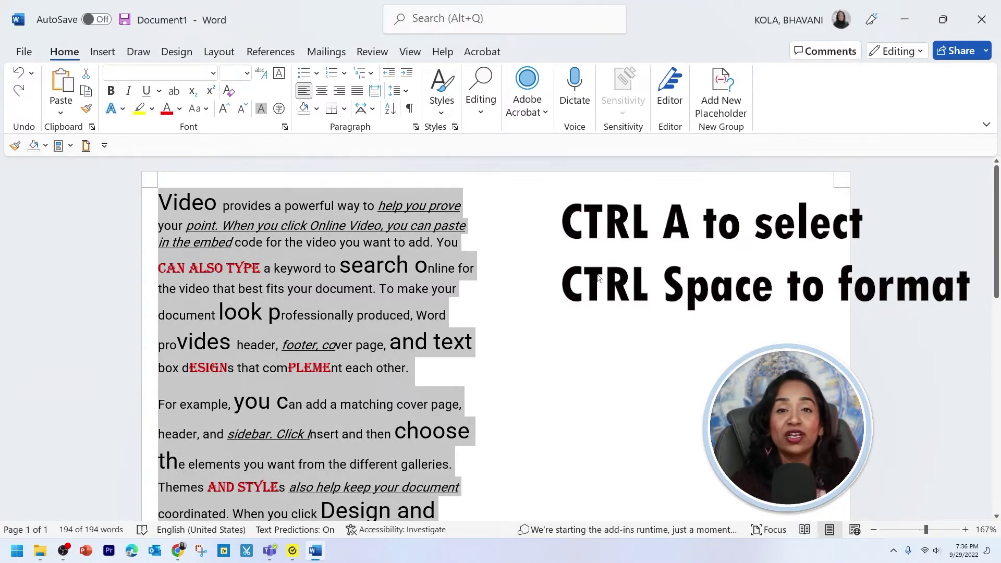
{"action": "key", "text": "ctrl+space"}
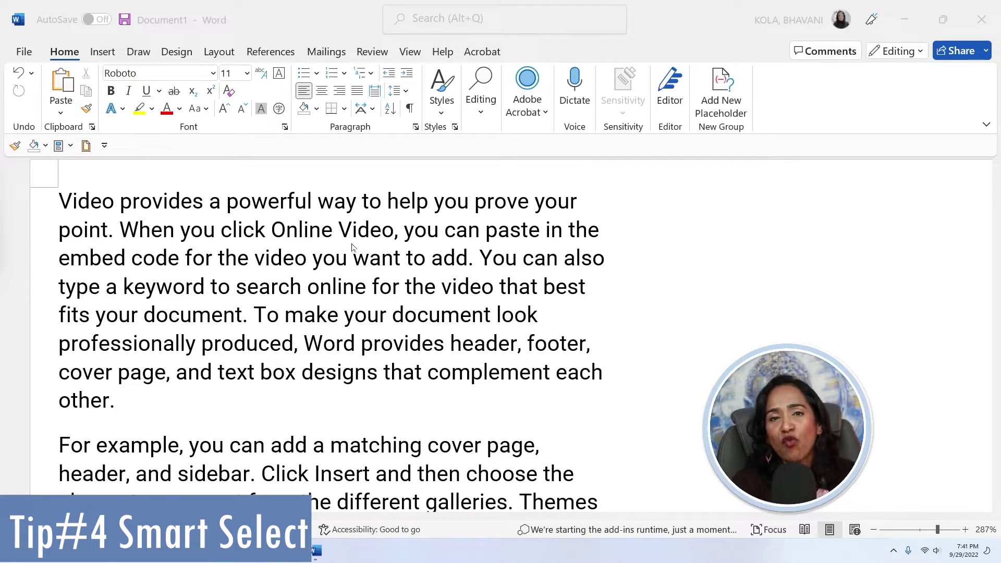
Select the single word "online" and, separately, the word "complement" in the first paragraph, and deselect.
{"action": "left_click", "coordinate": [591, 287]}
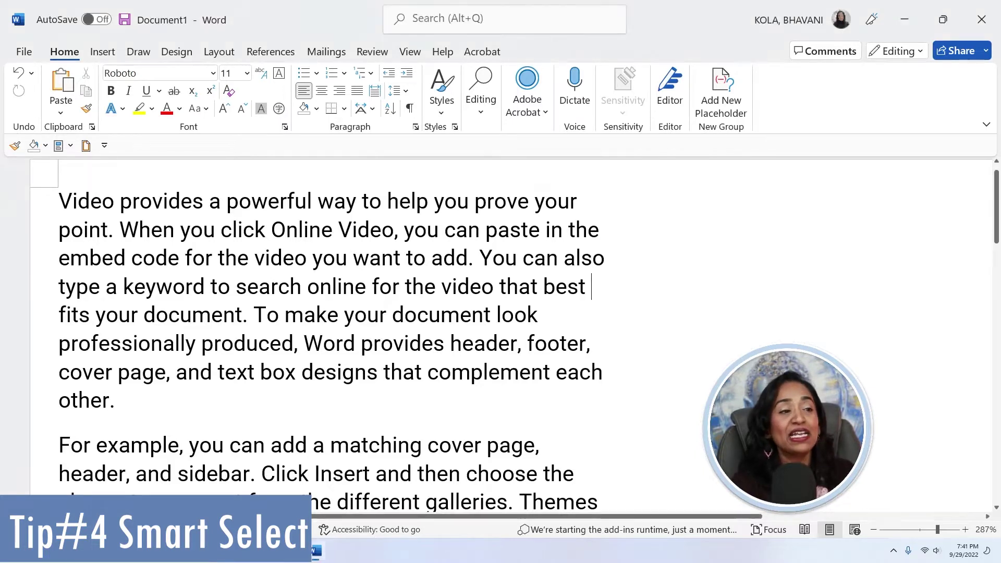
{"action": "double_click", "coordinate": [329, 287]}
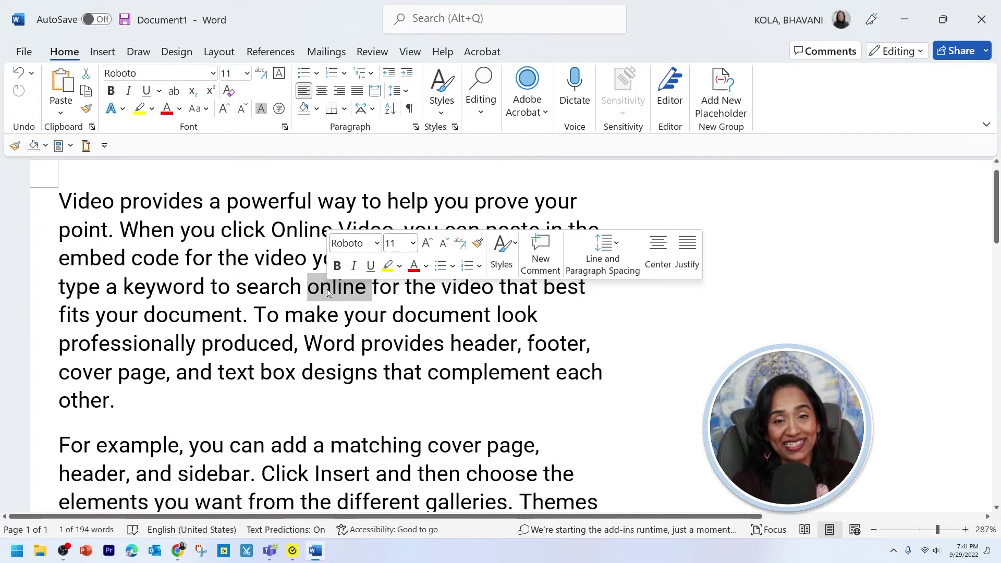
{"action": "key", "text": "ctrl+c"}
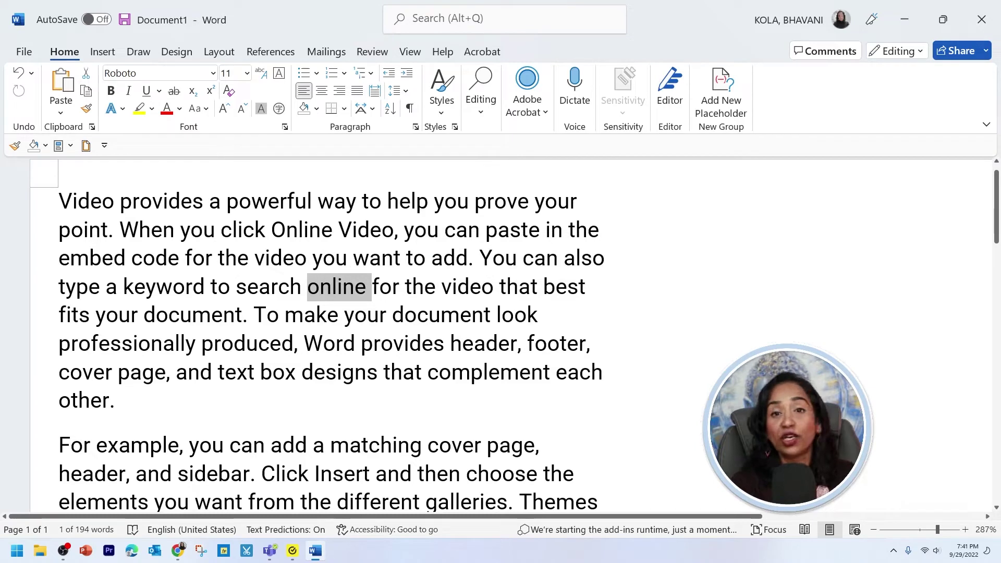
{"action": "double_click", "coordinate": [487, 375]}
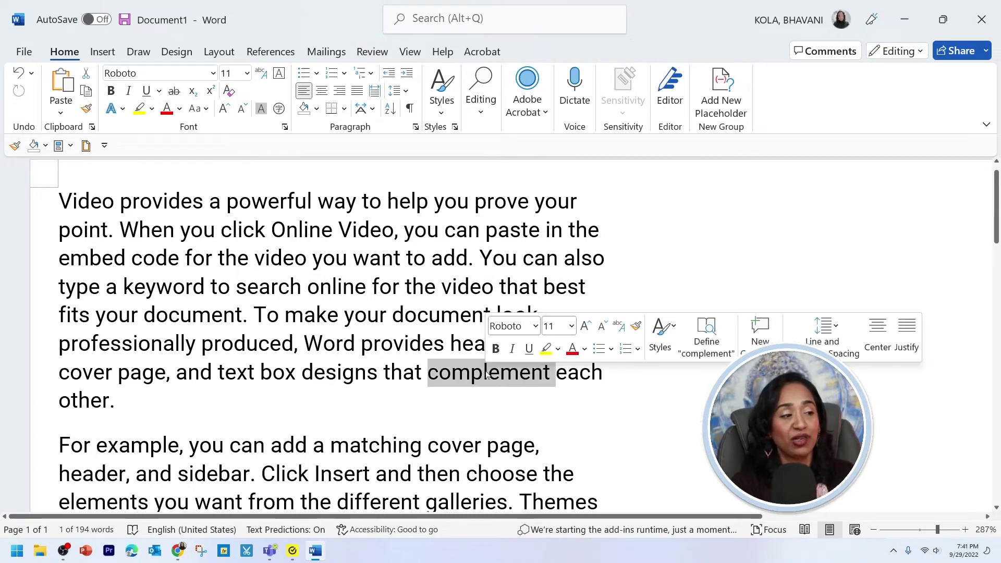
{"action": "left_click", "coordinate": [611, 258]}
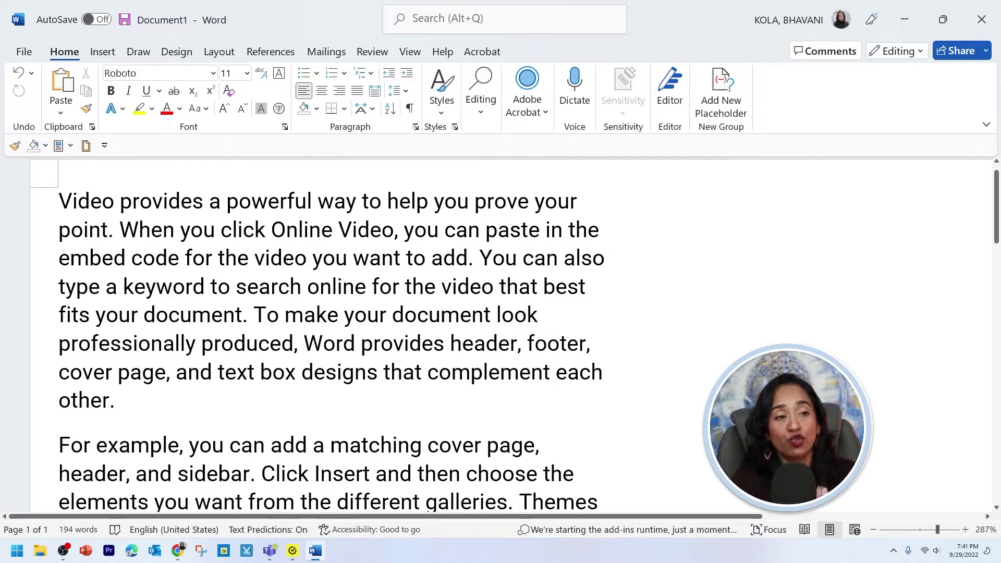
Select the first sentence, the sentence beginning "To make your document look", and the whole first paragraph, one at a time.
{"action": "left_click", "coordinate": [313, 202], "text": "ctrl"}
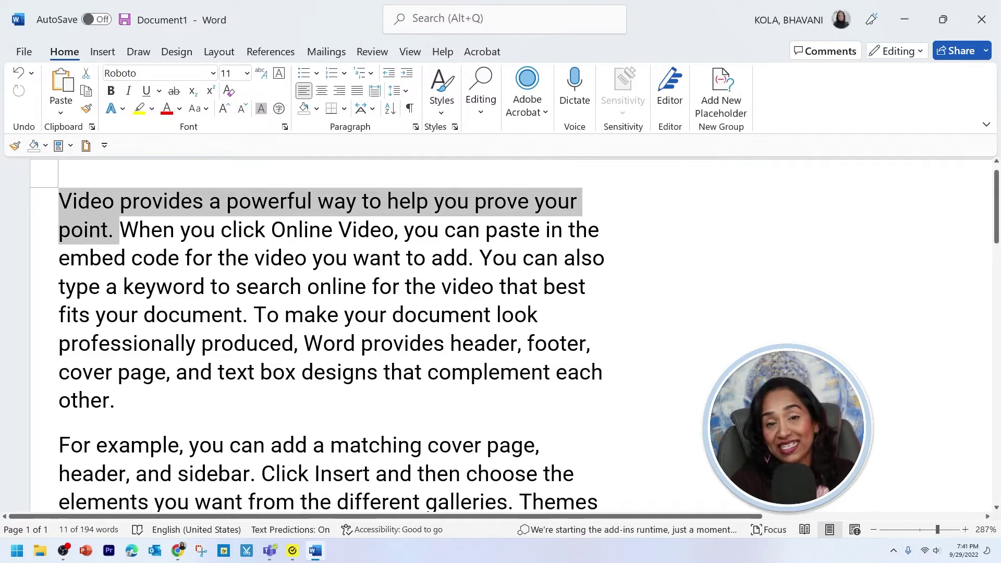
{"action": "left_click", "coordinate": [610, 258]}
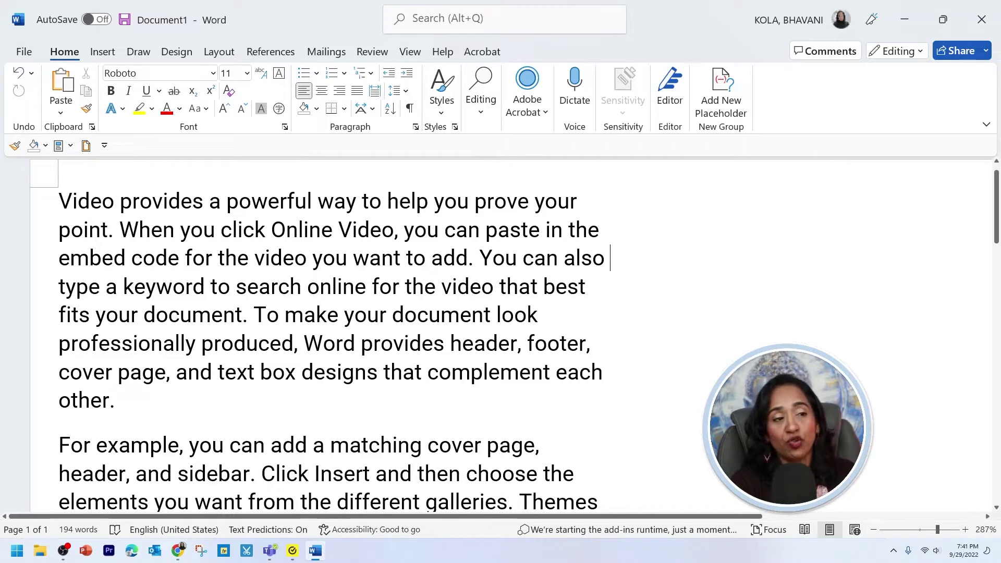
{"action": "left_click", "coordinate": [290, 318], "text": "ctrl"}
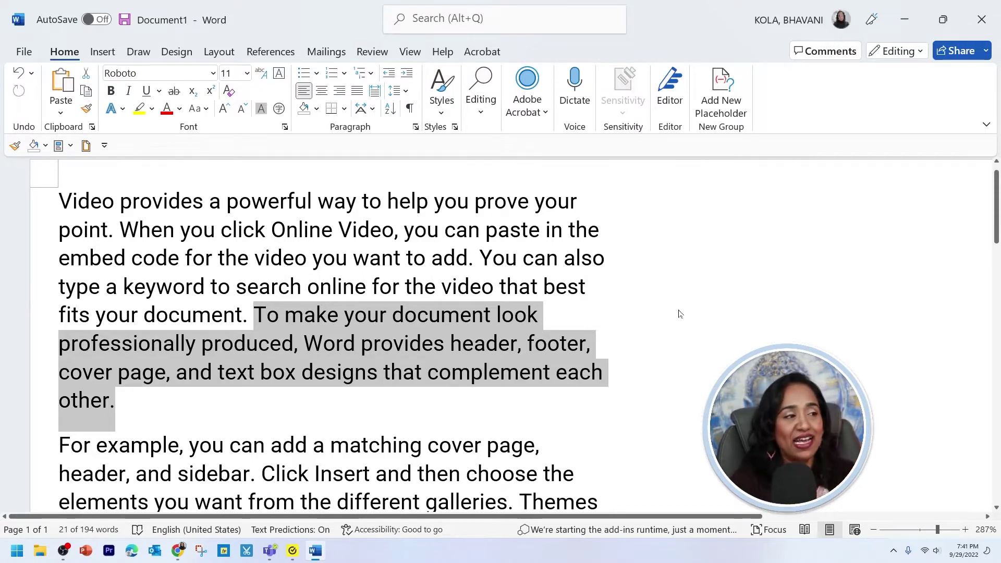
{"action": "left_click", "coordinate": [592, 286]}
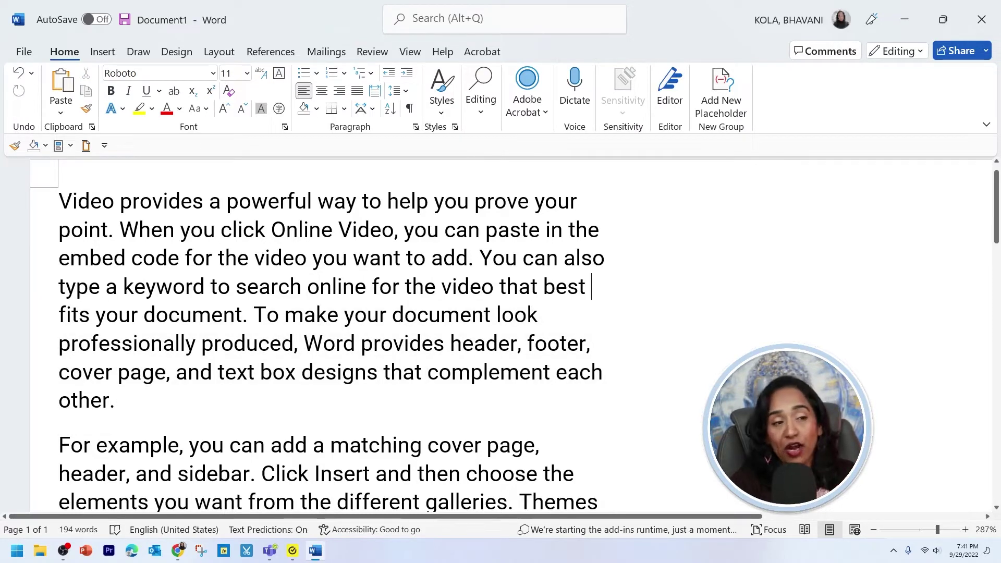
{"action": "triple_click", "coordinate": [294, 241]}
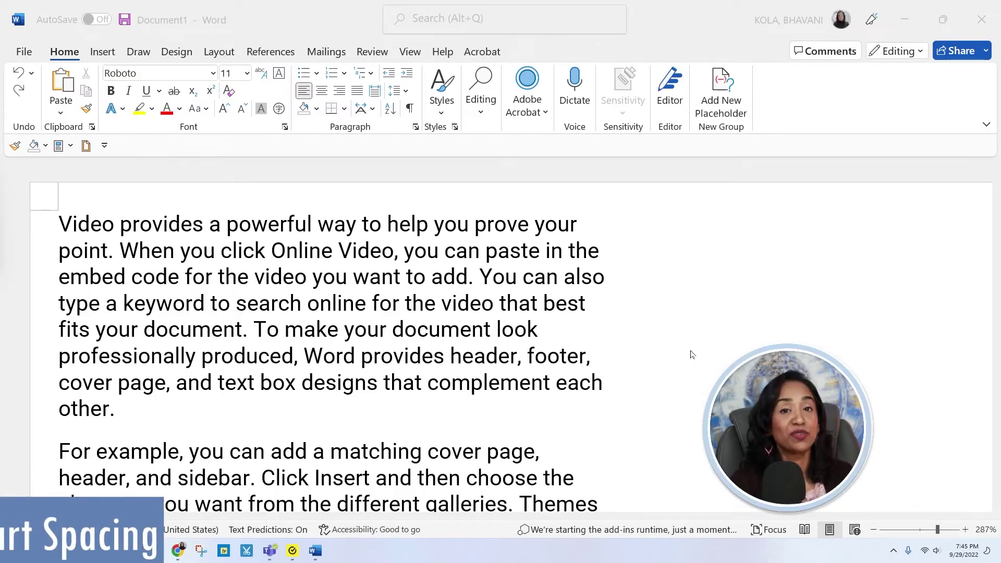
Switch the line spacing of the entire document to double, to 1.5 lines, and back to single.
{"action": "left_click", "coordinate": [652, 278]}
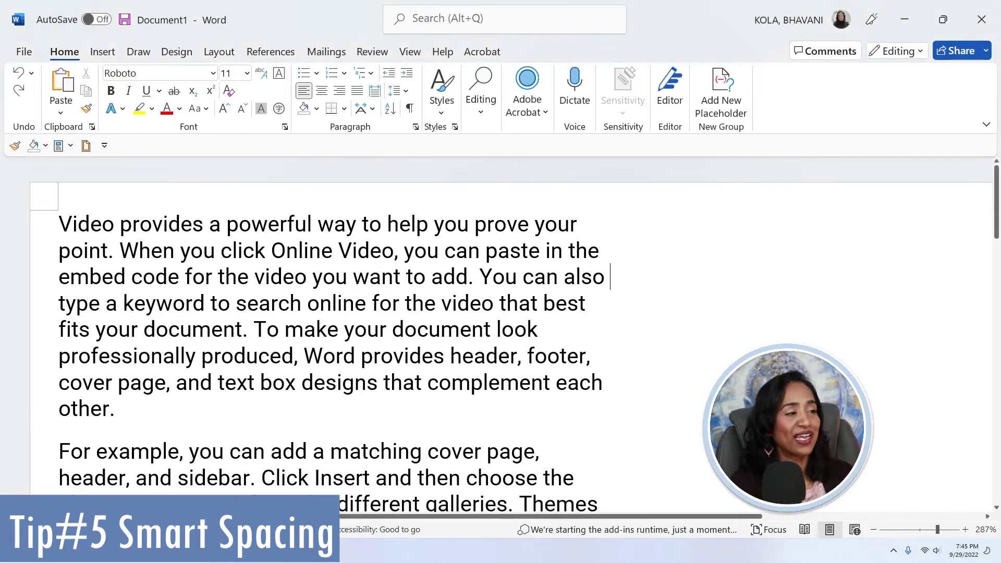
{"action": "key", "text": "ctrl+a"}
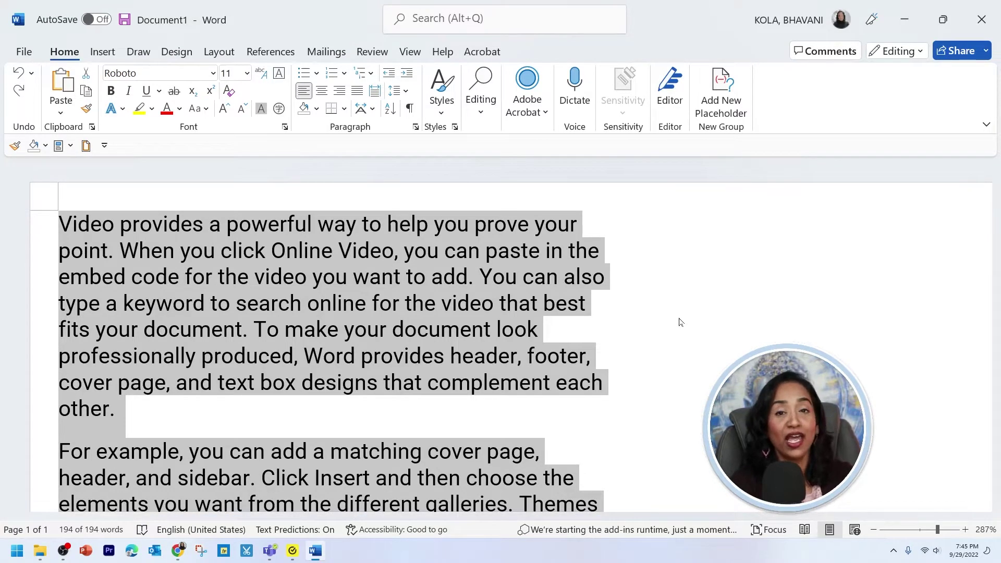
{"action": "key", "text": "ctrl+2"}
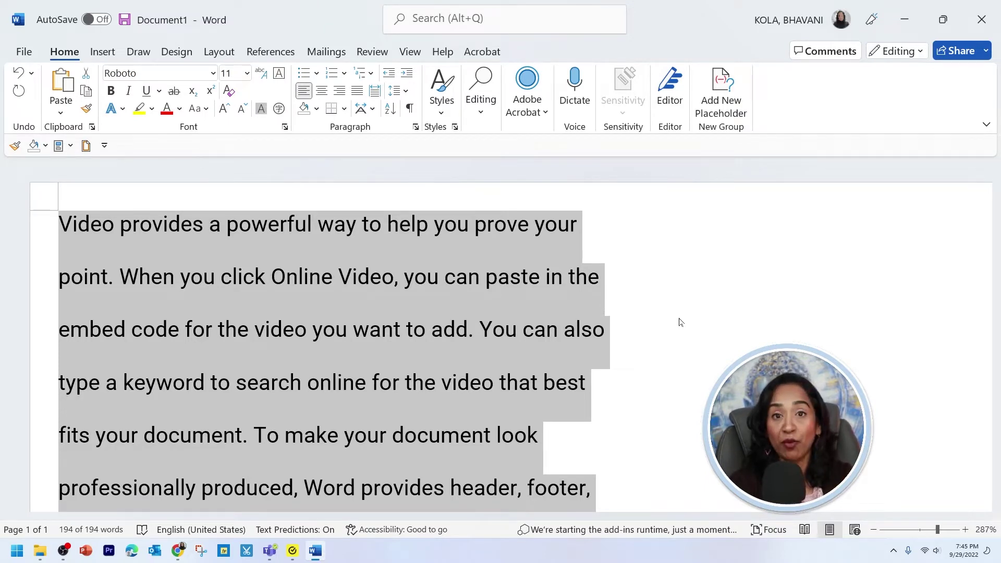
{"action": "key", "text": "ctrl+5"}
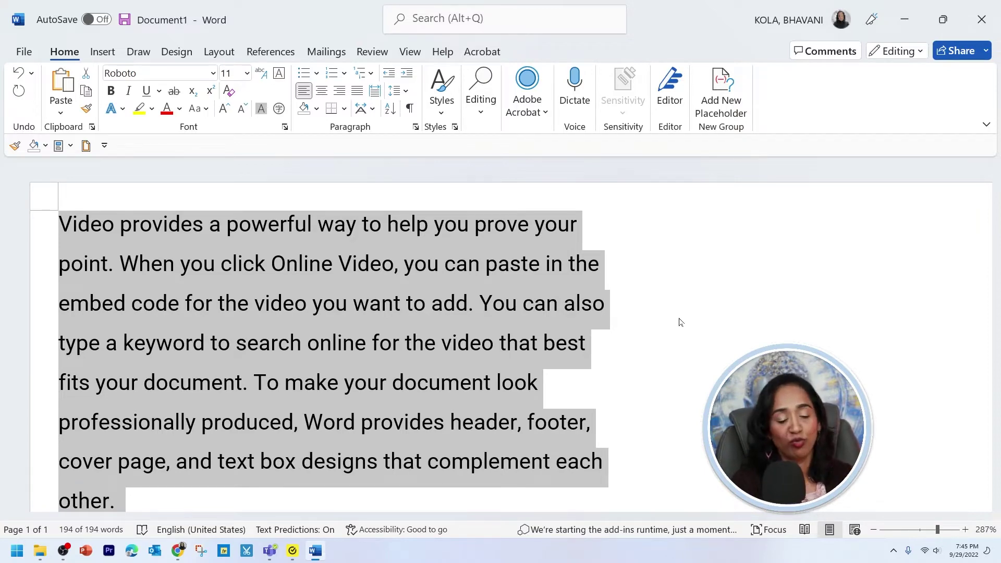
{"action": "key", "text": "ctrl+1"}
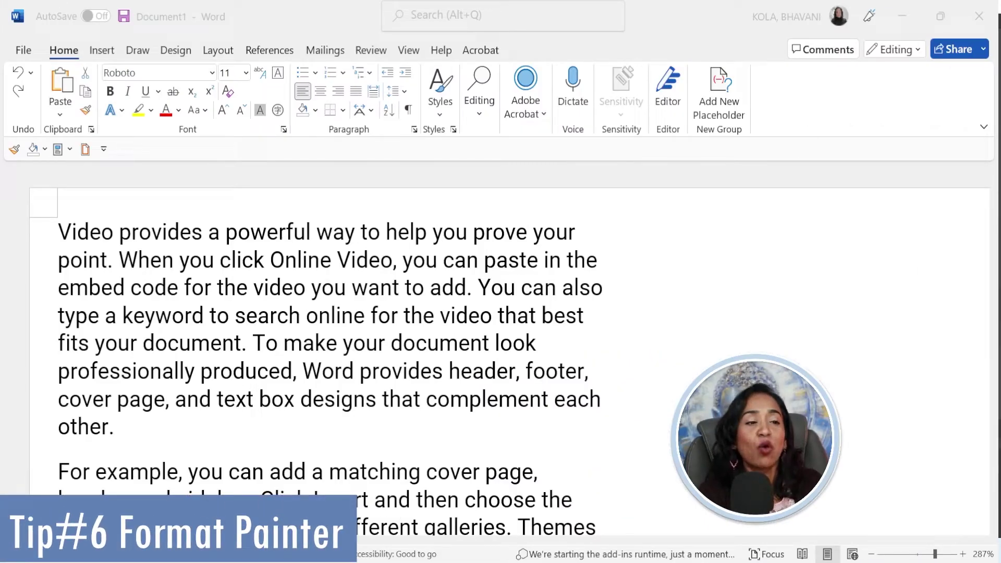
Format the opening words "Video provides" as red, underlined Algerian text at 12 pt.
{"action": "double_click", "coordinate": [203, 234]}
{"action": "left_click_drag", "start_coordinate": [58, 230], "coordinate": [196, 232]}
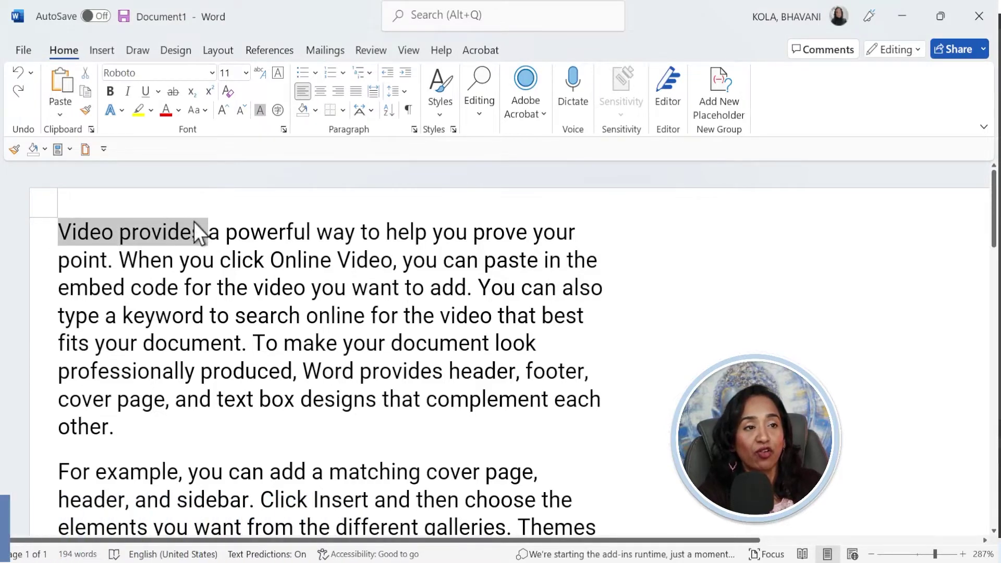
{"action": "left_click", "coordinate": [166, 110]}
{"action": "left_click", "coordinate": [214, 74]}
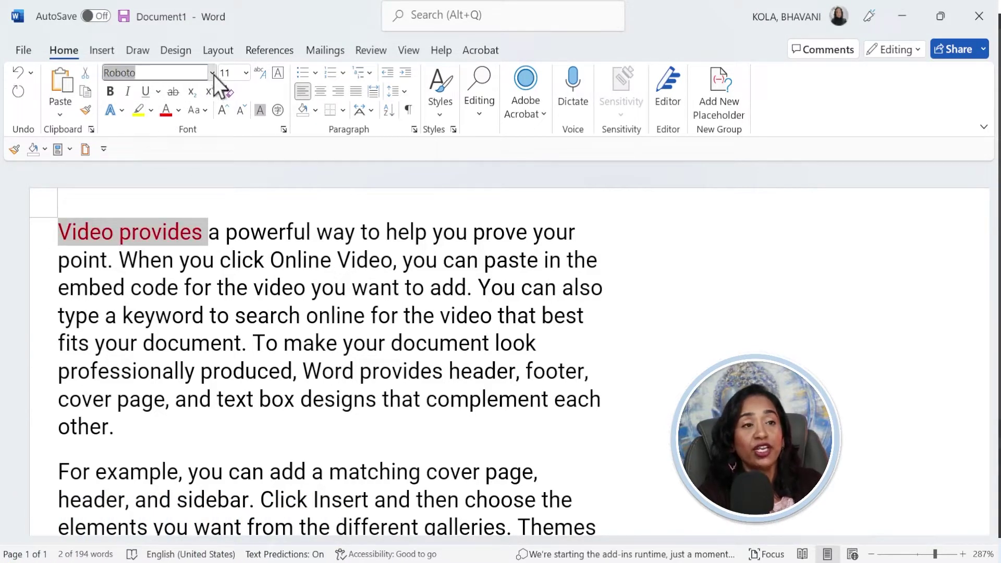
{"action": "type", "text": "Algerian"}
{"action": "key", "text": "Return"}
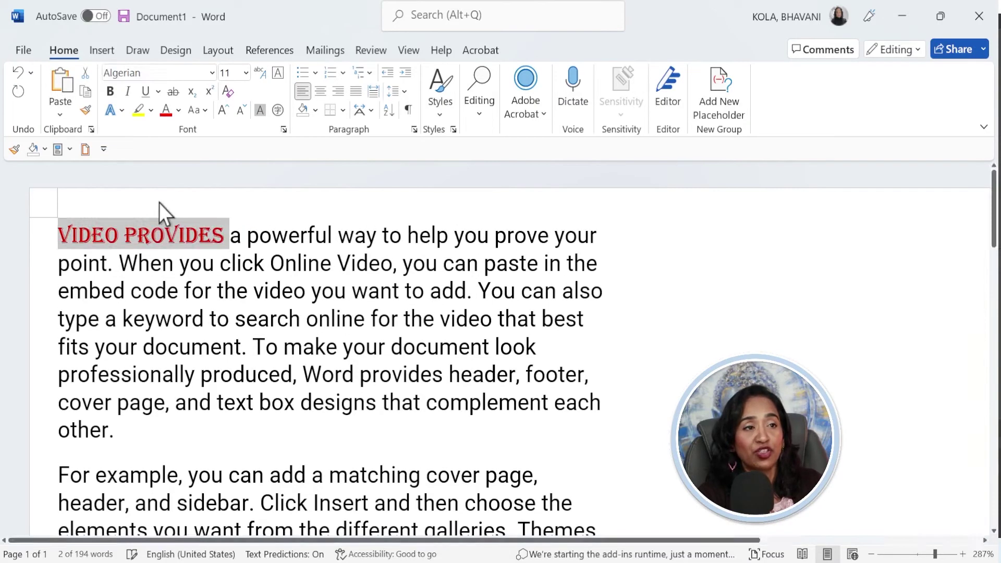
{"action": "left_click", "coordinate": [224, 110]}
{"action": "left_click", "coordinate": [148, 91]}
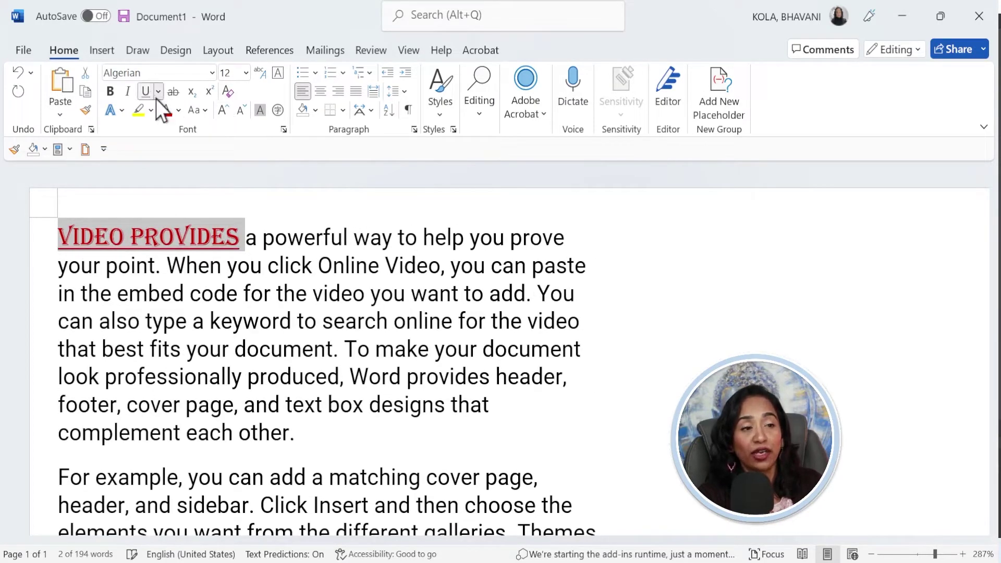
{"action": "left_click", "coordinate": [292, 224]}
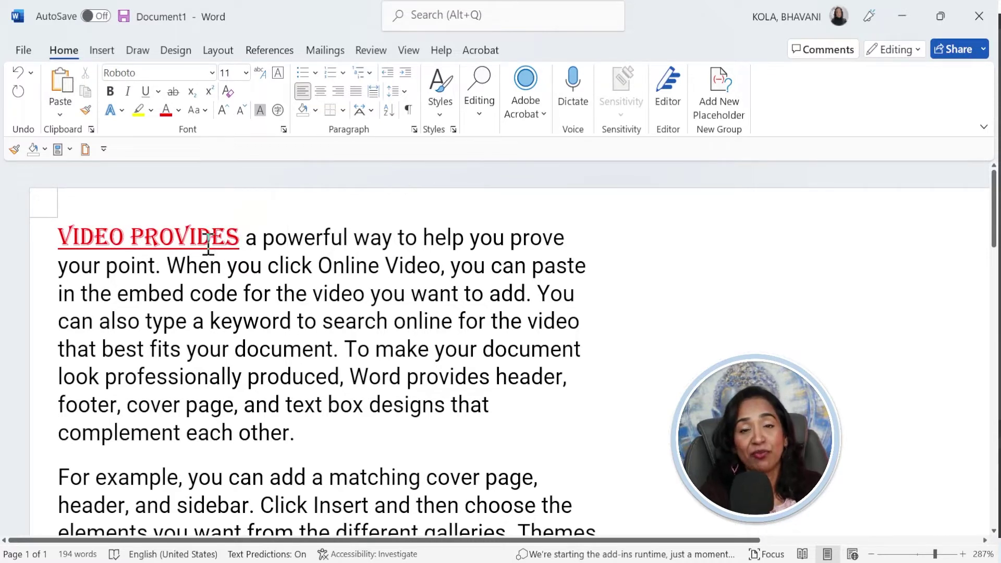
Copy the formatting of "Video provides" with Format Painter kept active for repeated use, and apply it to "For example" in the second paragraph.
{"action": "left_click_drag", "start_coordinate": [241, 236], "coordinate": [93, 235]}
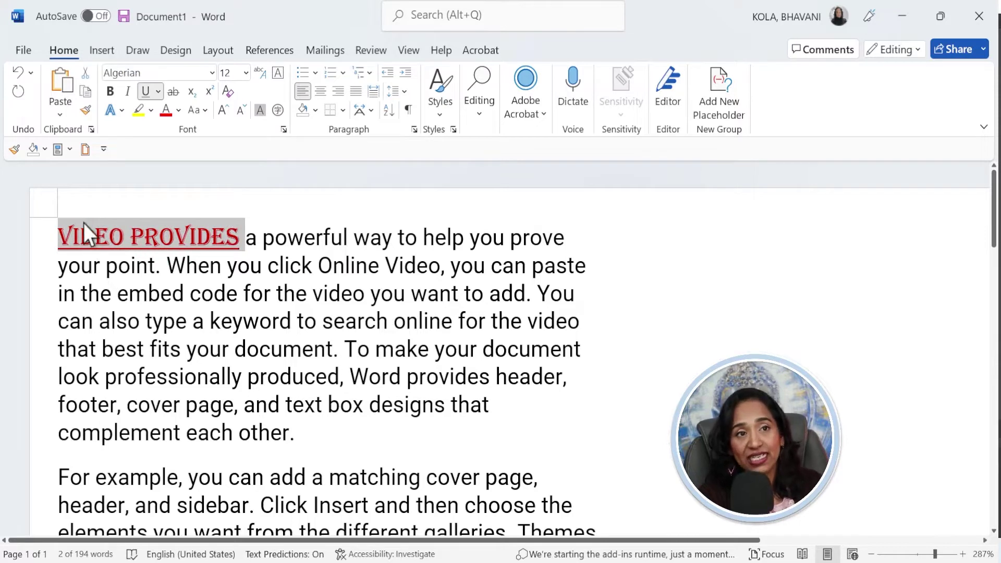
{"action": "left_click", "coordinate": [87, 111]}
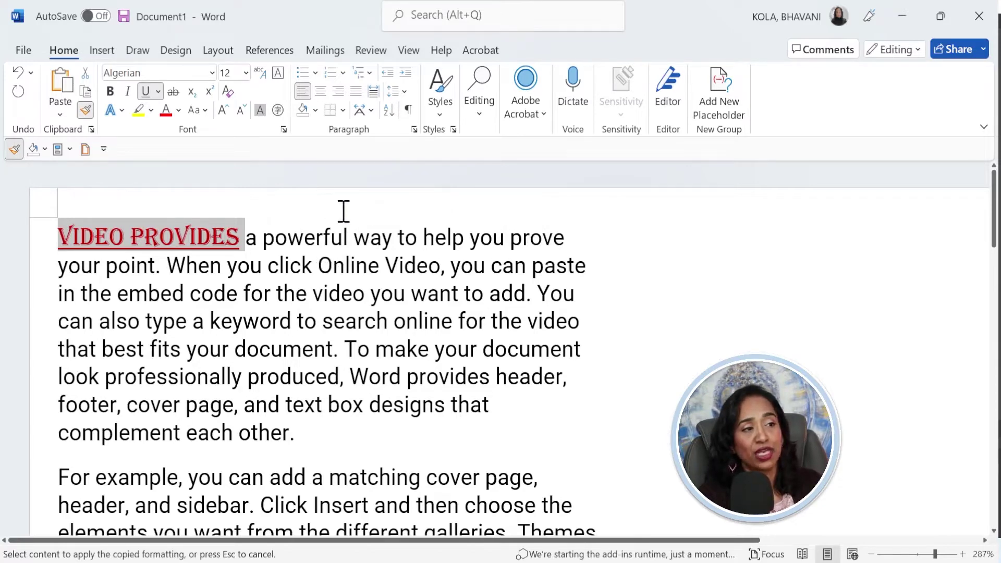
{"action": "scroll", "coordinate": [290, 247], "scroll_direction": "down", "scroll_amount": 3}
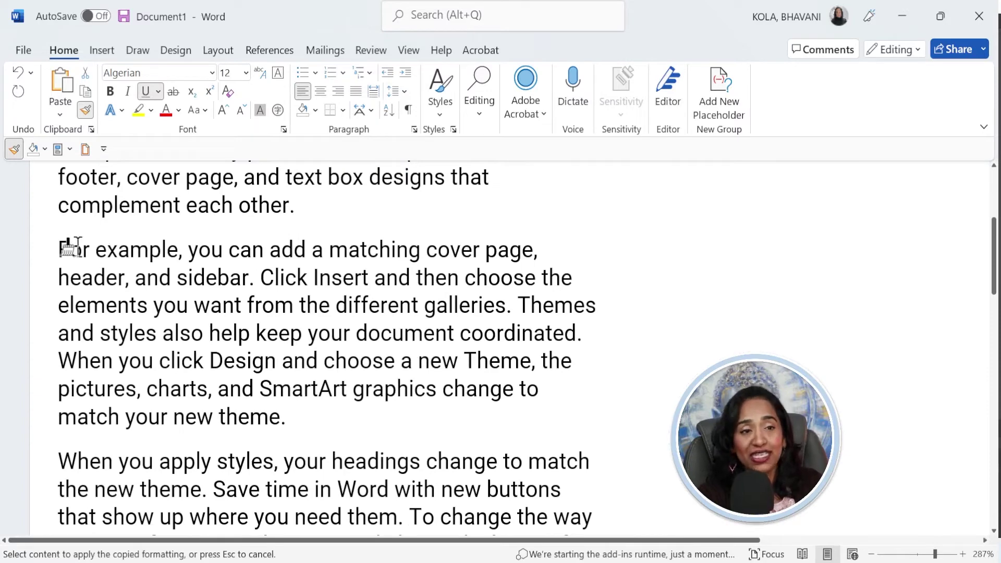
{"action": "left_click_drag", "start_coordinate": [58, 249], "coordinate": [144, 246]}
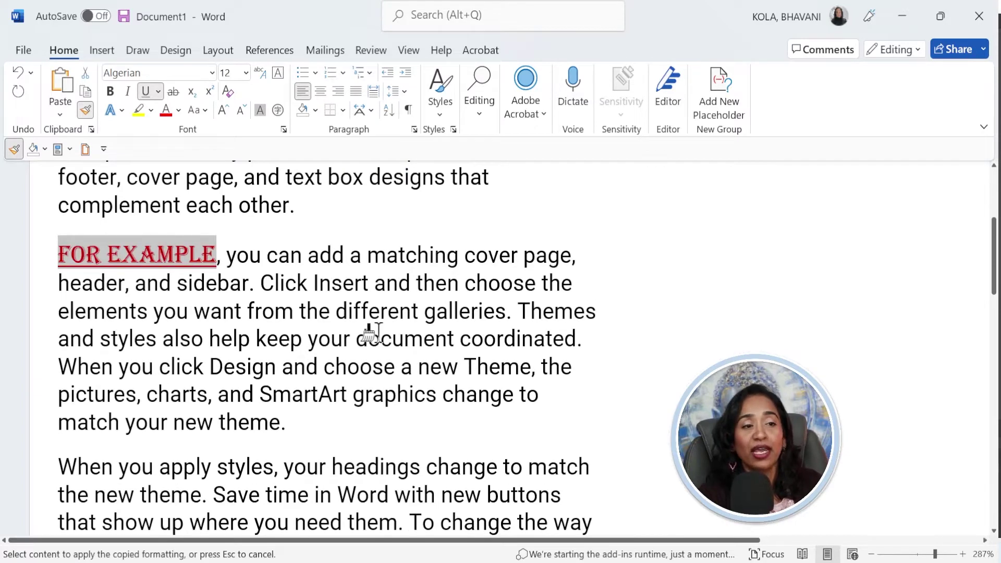
Paint the copied formatting onto "When you" opening the third paragraph, "Design and choose", "where you need them" and "a button for la".
{"action": "scroll", "coordinate": [313, 329], "scroll_direction": "down", "scroll_amount": 4}
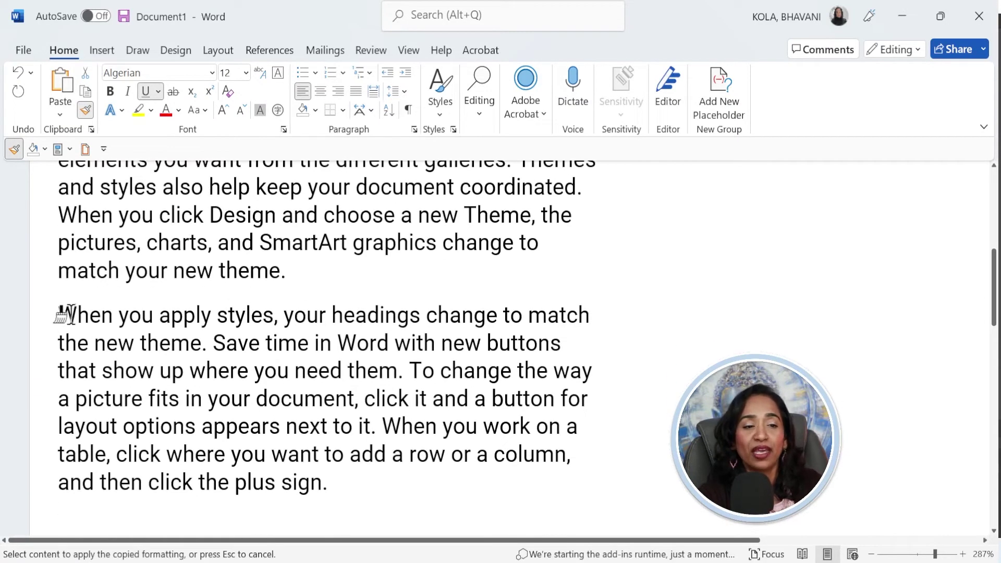
{"action": "left_click_drag", "start_coordinate": [77, 315], "coordinate": [162, 315]}
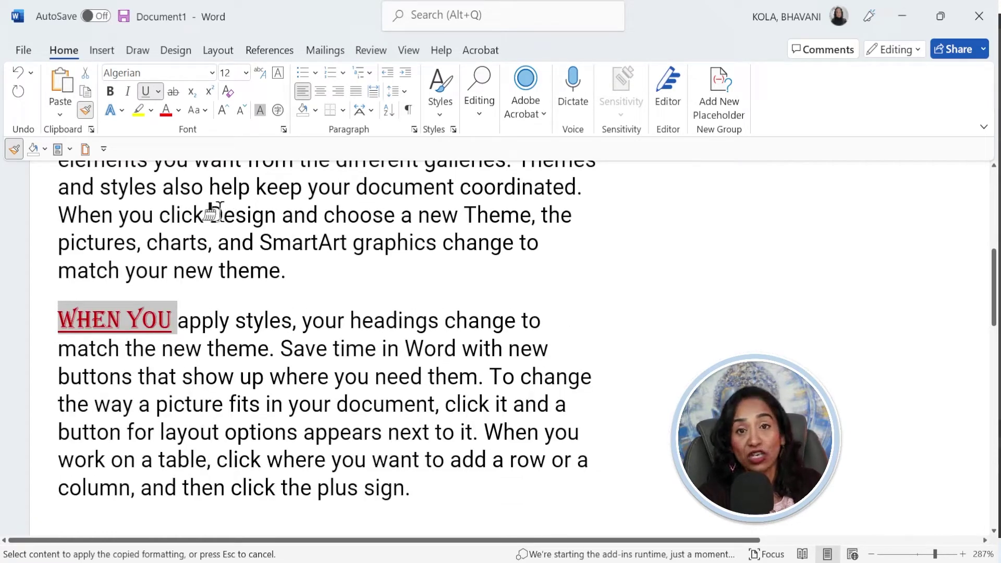
{"action": "left_click_drag", "start_coordinate": [214, 211], "coordinate": [347, 215]}
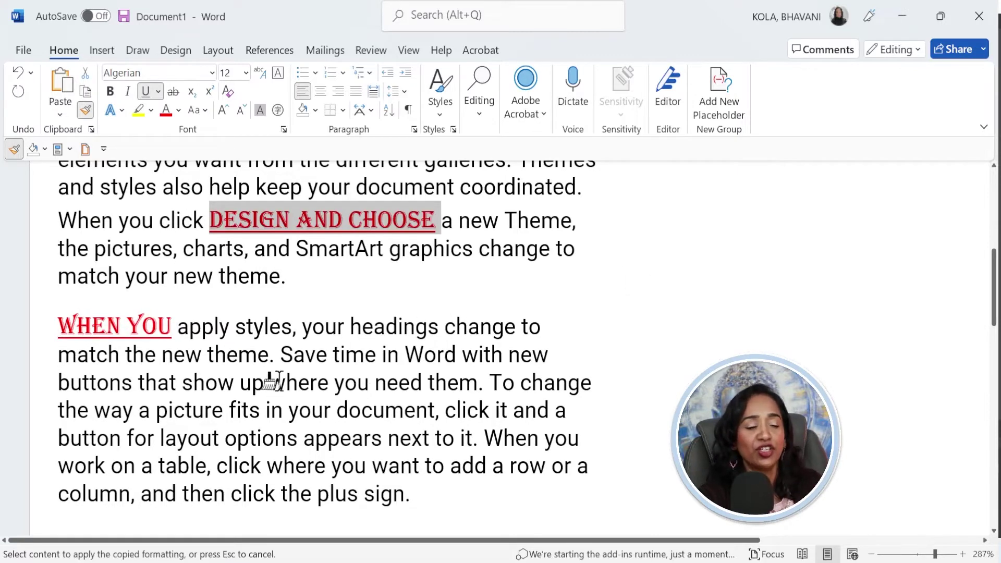
{"action": "left_click_drag", "start_coordinate": [271, 383], "coordinate": [443, 383]}
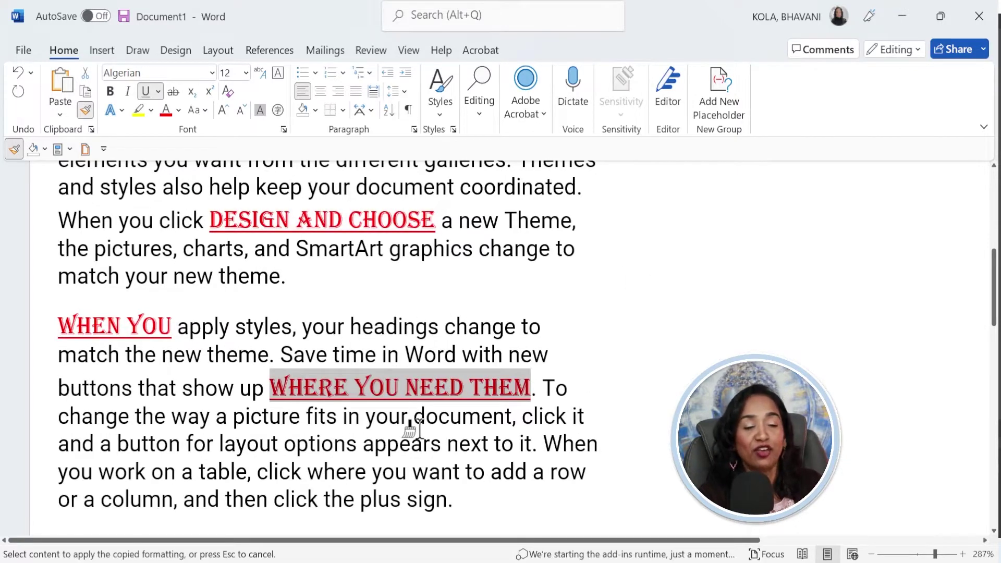
{"action": "mouse_move", "coordinate": [102, 444]}
{"action": "left_mouse_down"}
{"action": "mouse_move", "coordinate": [237, 457]}
{"action": "mouse_move", "coordinate": [256, 472]}
{"action": "mouse_move", "coordinate": [237, 448]}
{"action": "left_mouse_up"}
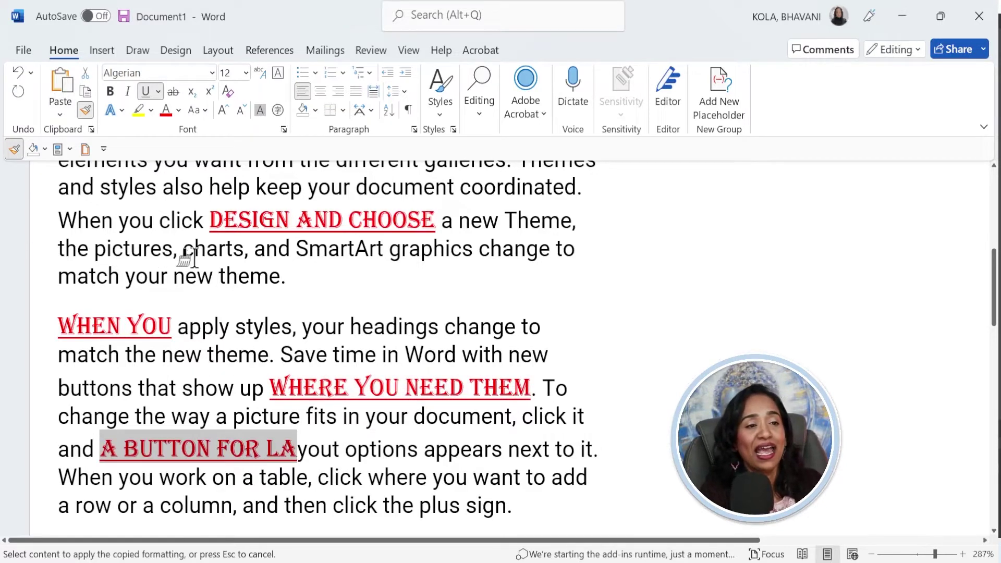
Paint the copied formatting onto "new theme." at the end of the second paragraph.
{"action": "left_click_drag", "start_coordinate": [175, 275], "coordinate": [301, 276]}
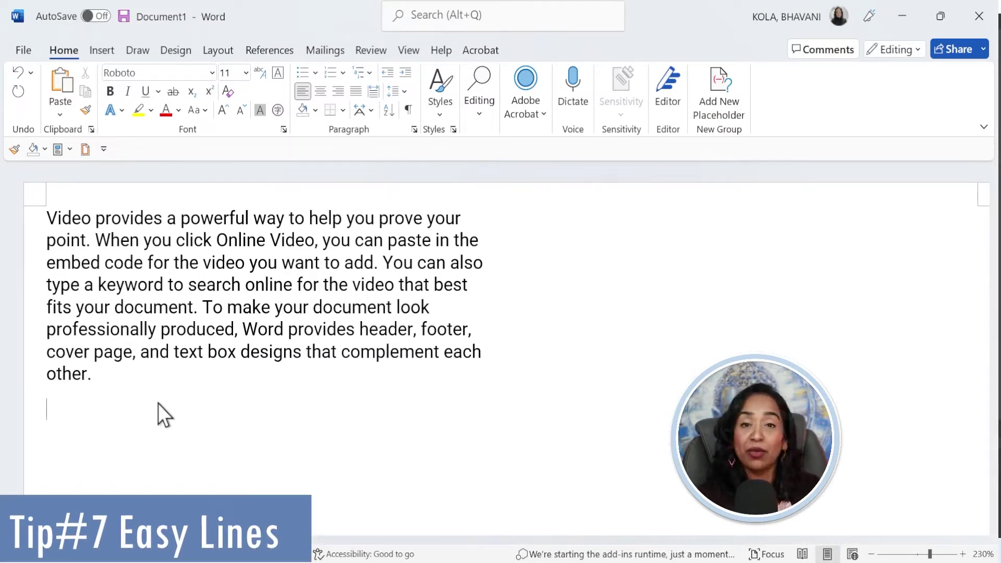
Insert three automatic horizontal lines below the paragraph, using three hyphens, three underscores and three equal signs.
{"action": "type", "text": "---"}
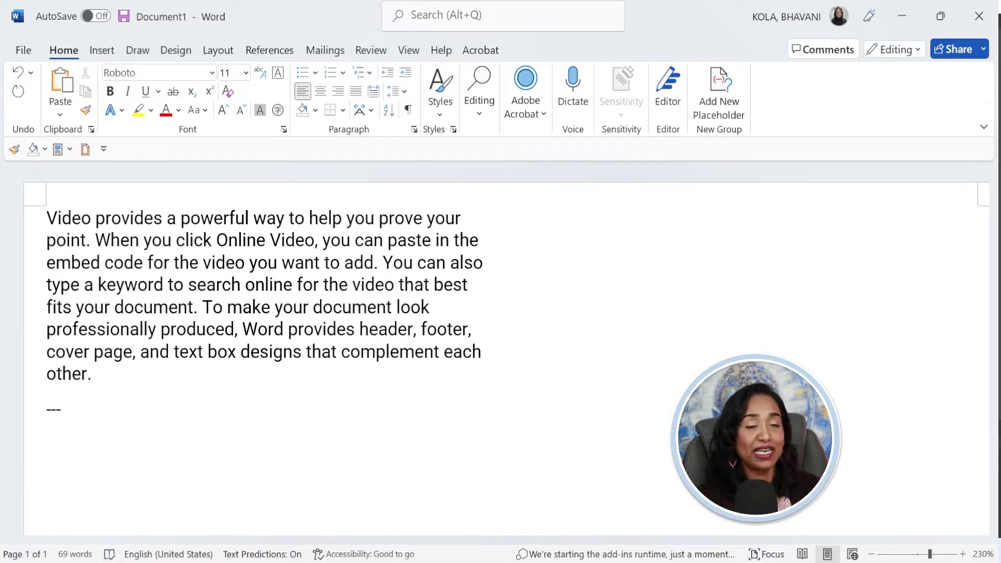
{"action": "key", "text": "Return"}
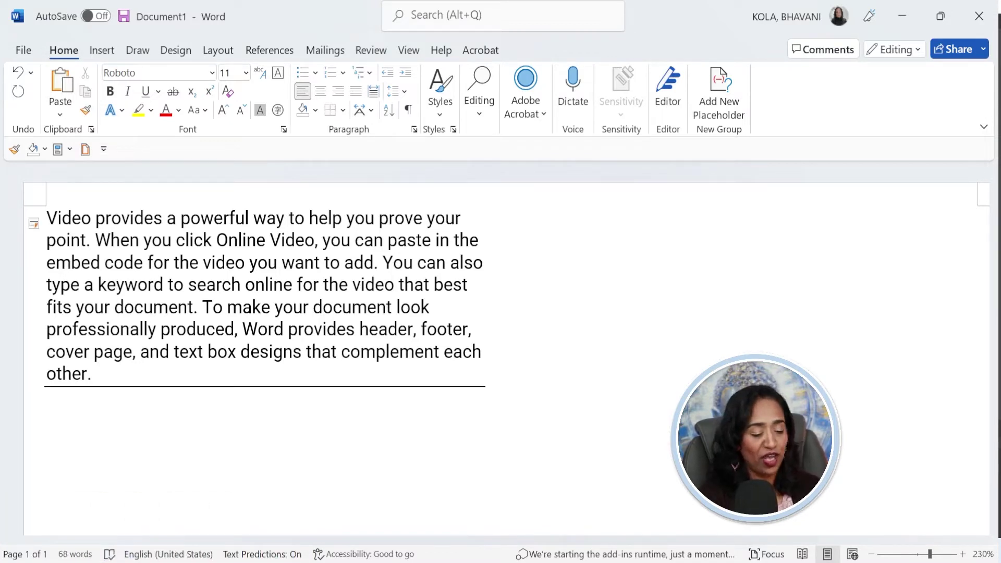
{"action": "type", "text": "___"}
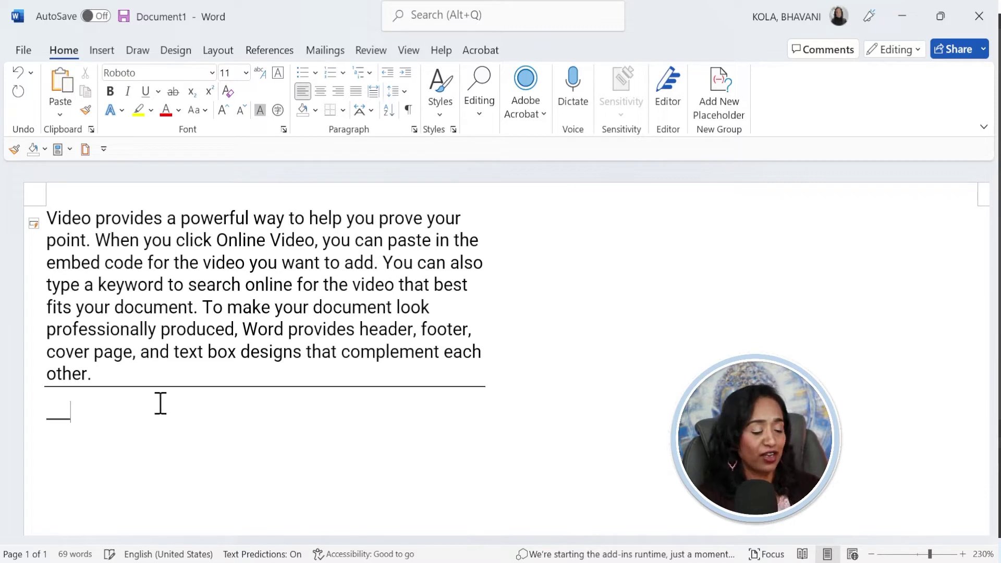
{"action": "key", "text": "Return"}
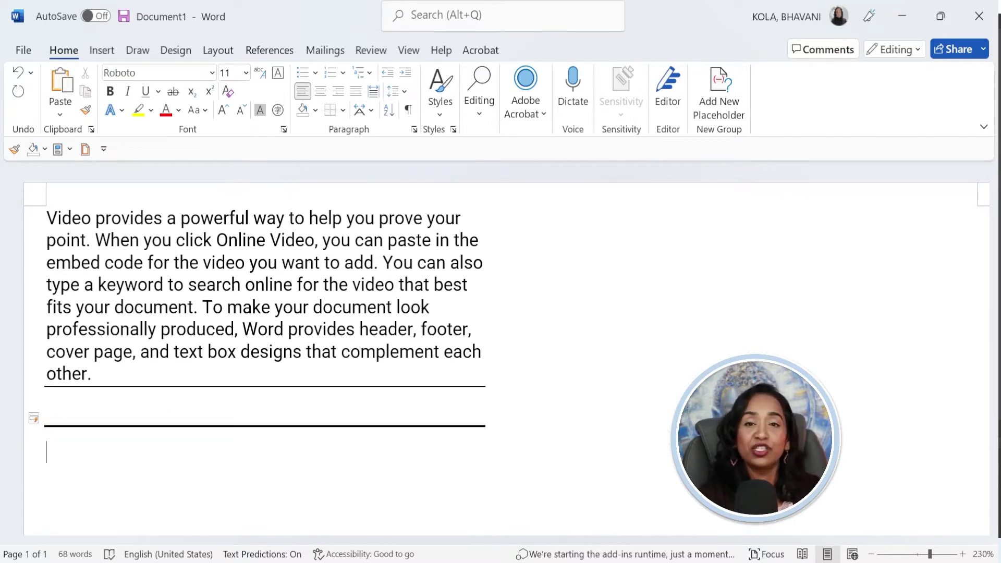
{"action": "type", "text": "==="}
{"action": "key", "text": "Return"}
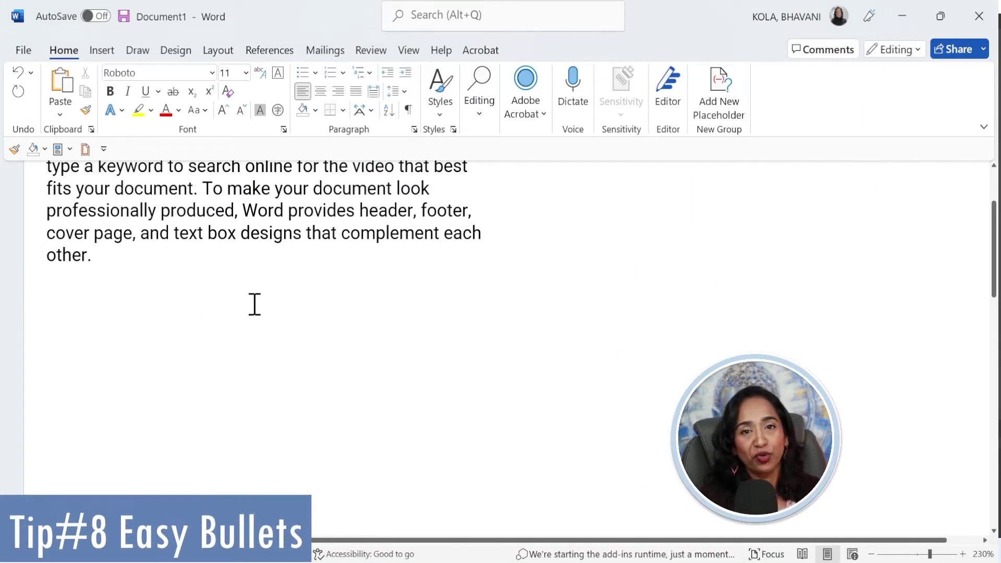
Start an automatic bulleted list with an asterisk on the empty line below the paragraph.
{"action": "type", "text": "*"}
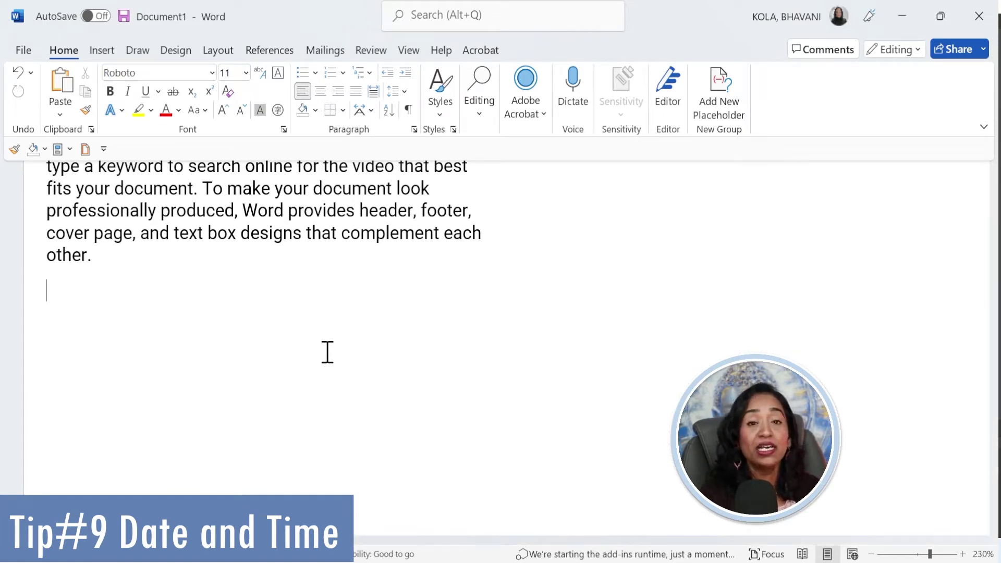
Insert the current date below the paragraph and the current time on the line after it.
{"action": "key", "text": "alt+shift+d"}
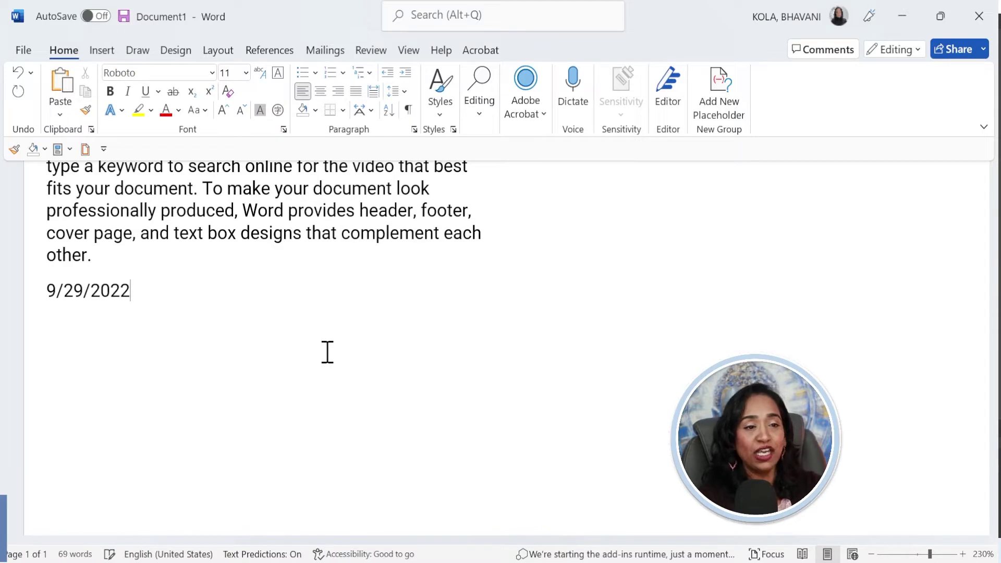
{"action": "key", "text": "Return"}
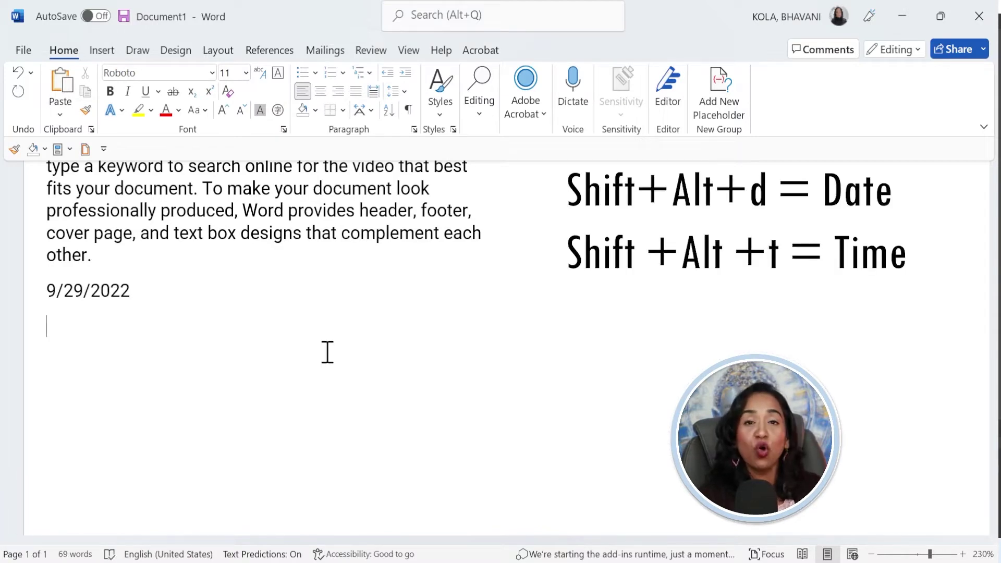
{"action": "key", "text": "alt+shift+t"}
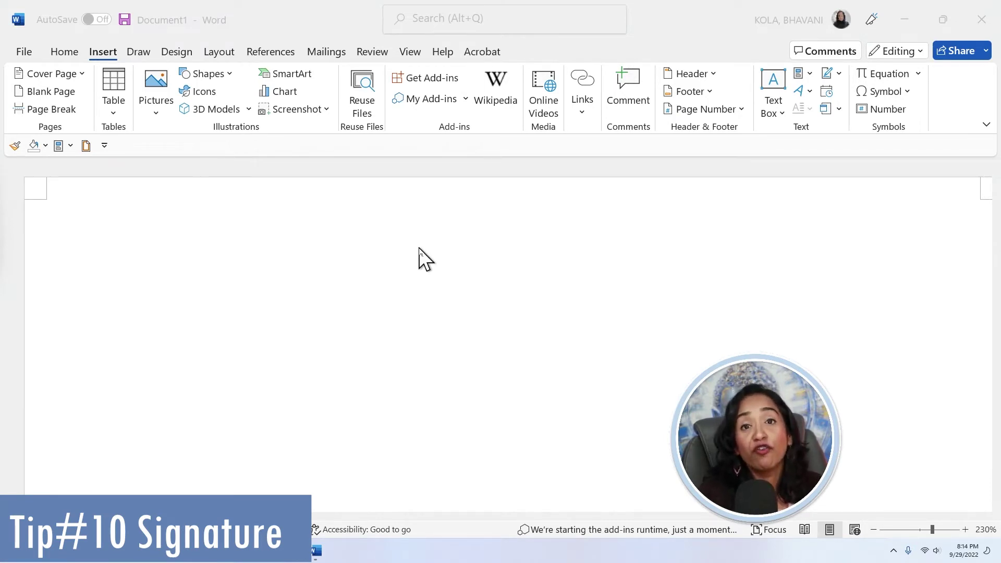
Handwrite a signature on the blank page with the multicoloured galaxy-style drawing pen.
{"action": "left_click", "coordinate": [140, 52]}
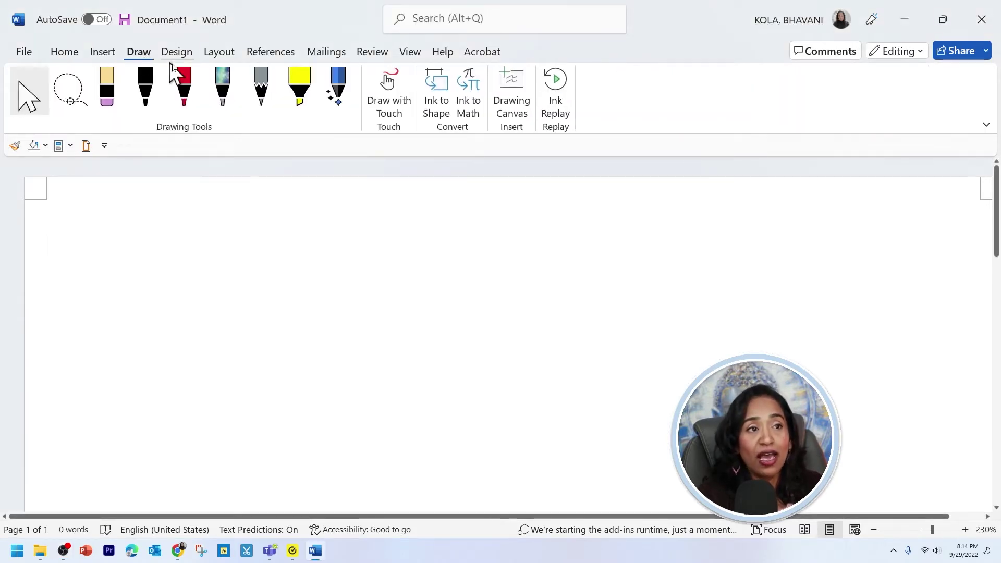
{"action": "left_click", "coordinate": [225, 89]}
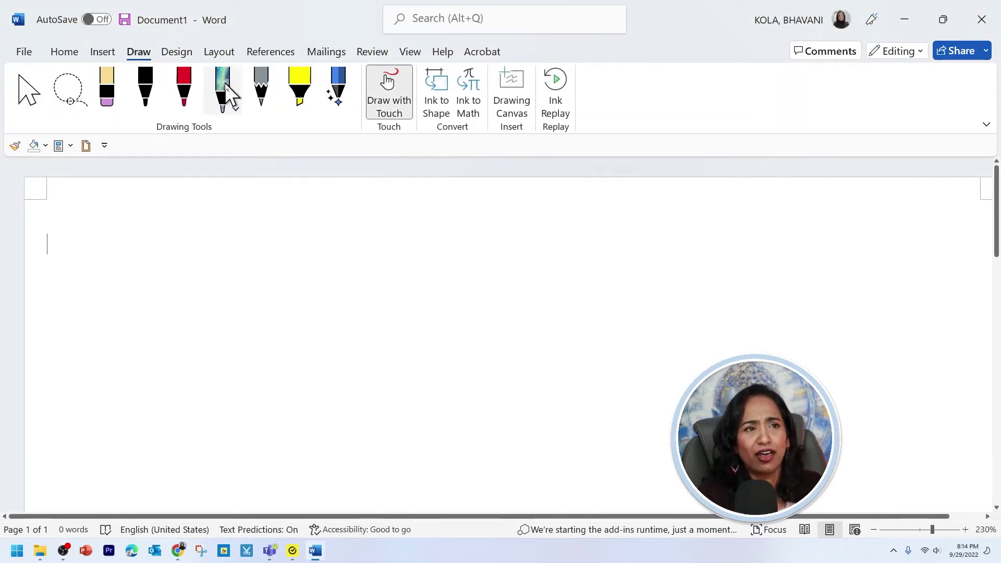
{"action": "left_click_drag", "start_coordinate": [173, 234], "coordinate": [150, 354]}
{"action": "mouse_move", "coordinate": [214, 247]}
{"action": "left_mouse_down"}
{"action": "mouse_move", "coordinate": [193, 334]}
{"action": "mouse_move", "coordinate": [242, 264]}
{"action": "mouse_move", "coordinate": [257, 320]}
{"action": "mouse_move", "coordinate": [260, 246]}
{"action": "mouse_move", "coordinate": [448, 297]}
{"action": "left_mouse_up"}
{"action": "left_click", "coordinate": [207, 296]}
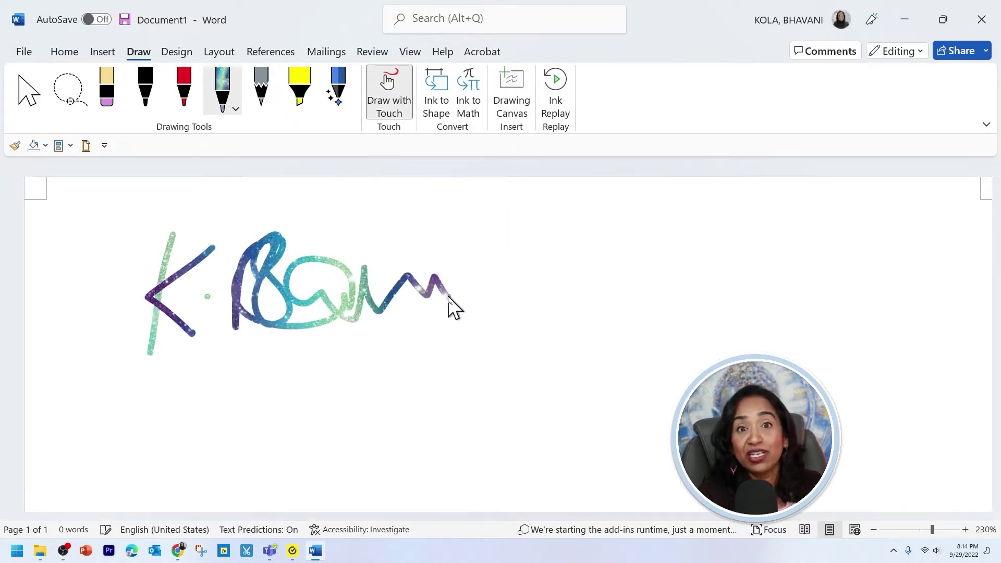
Save the drawn signature as a building block named Sign in the AutoText gallery, General category, redefining the existing entry.
{"action": "left_click", "coordinate": [28, 90]}
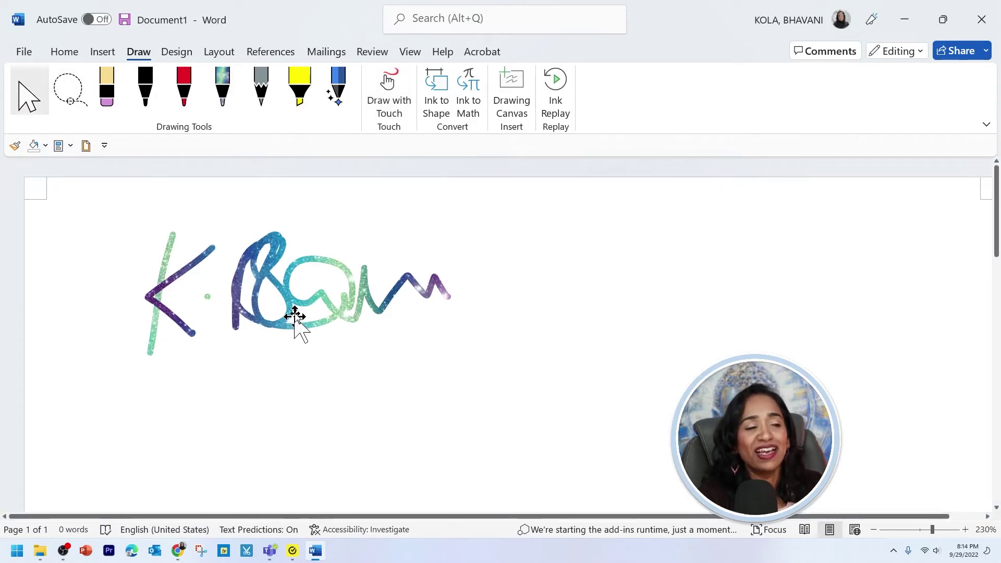
{"action": "left_click", "coordinate": [291, 299]}
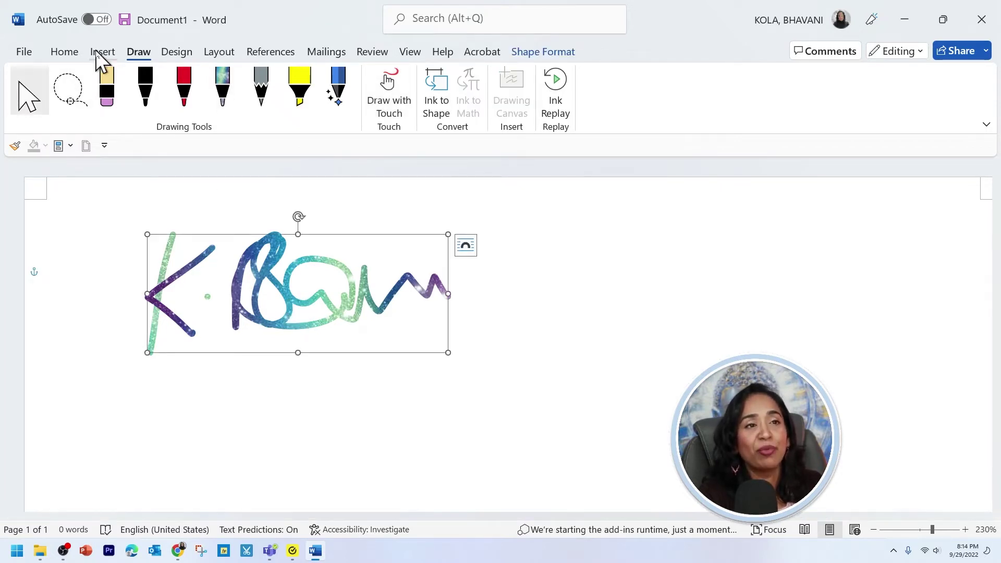
{"action": "left_click", "coordinate": [98, 53]}
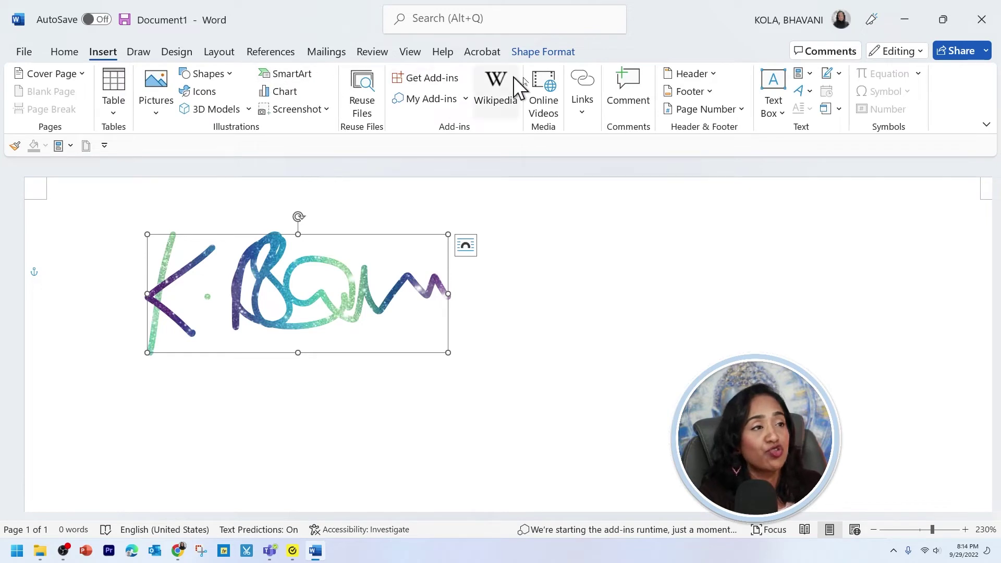
{"action": "left_click", "coordinate": [802, 76]}
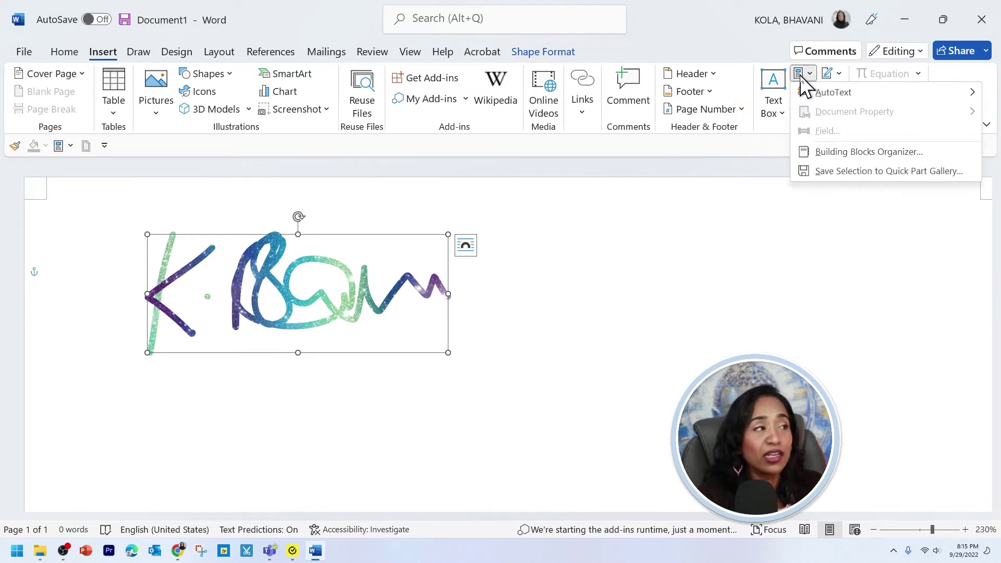
{"action": "left_click", "coordinate": [840, 172]}
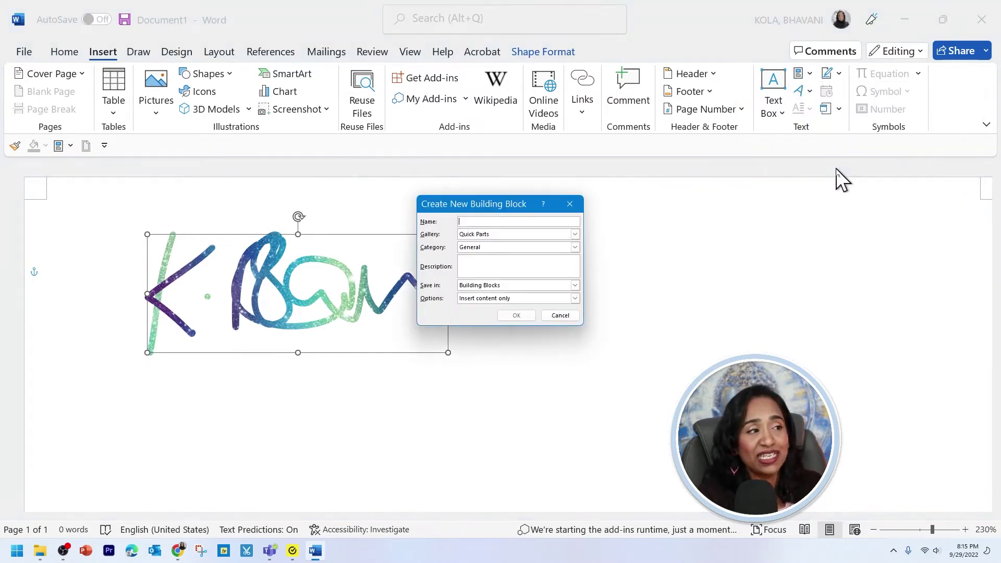
{"action": "left_click", "coordinate": [575, 235]}
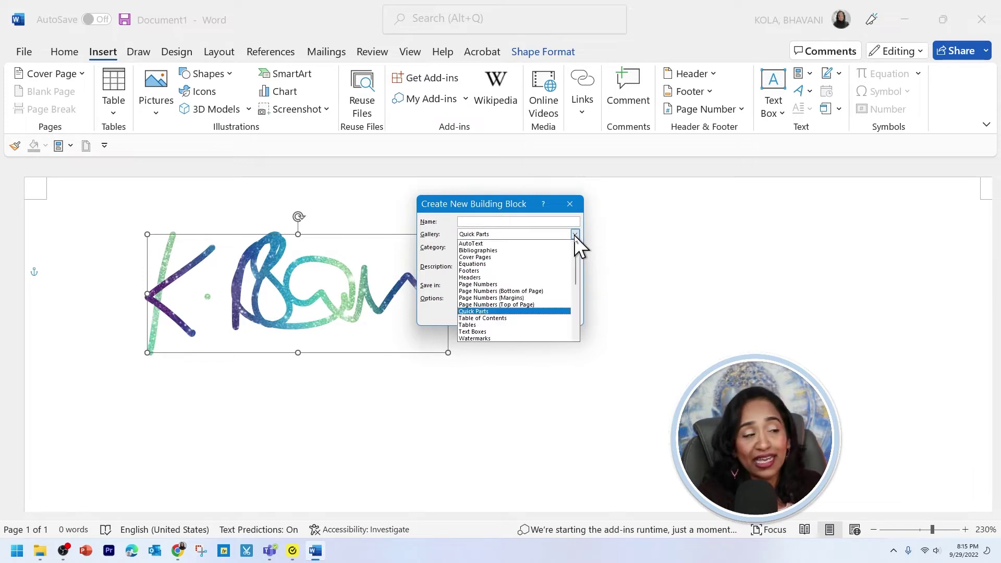
{"action": "left_click", "coordinate": [546, 244]}
{"action": "left_click", "coordinate": [539, 221]}
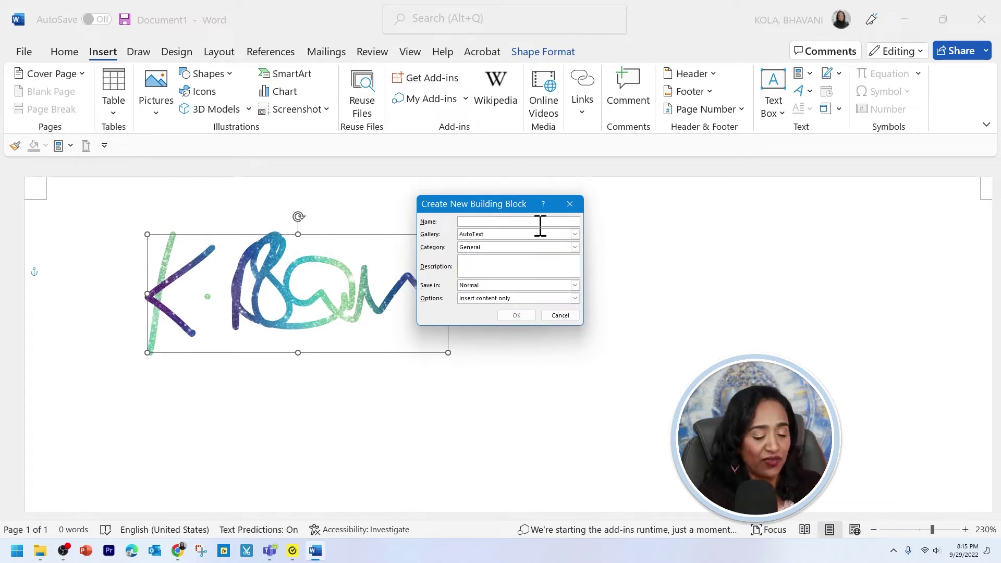
{"action": "type", "text": "Sign"}
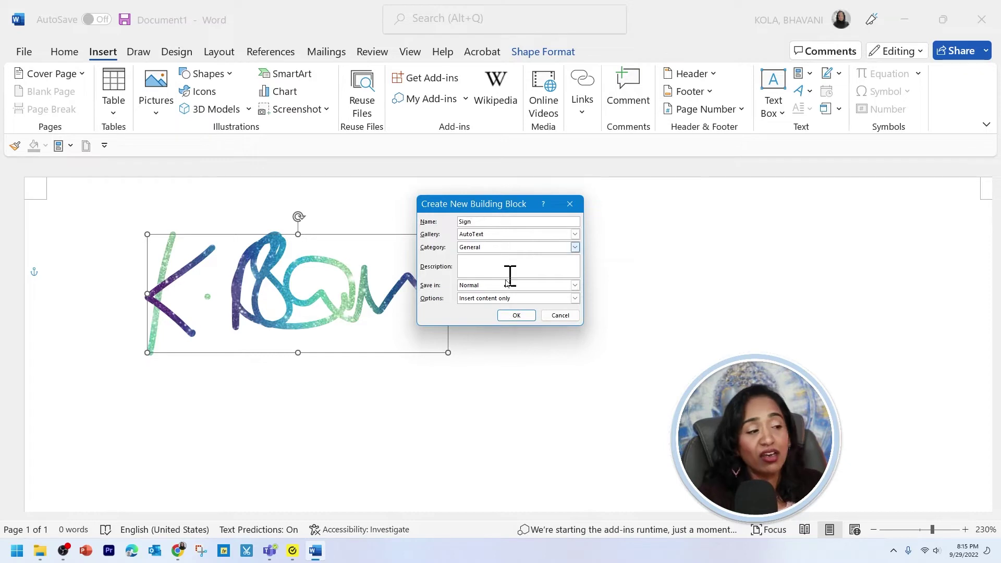
{"action": "left_click", "coordinate": [517, 316]}
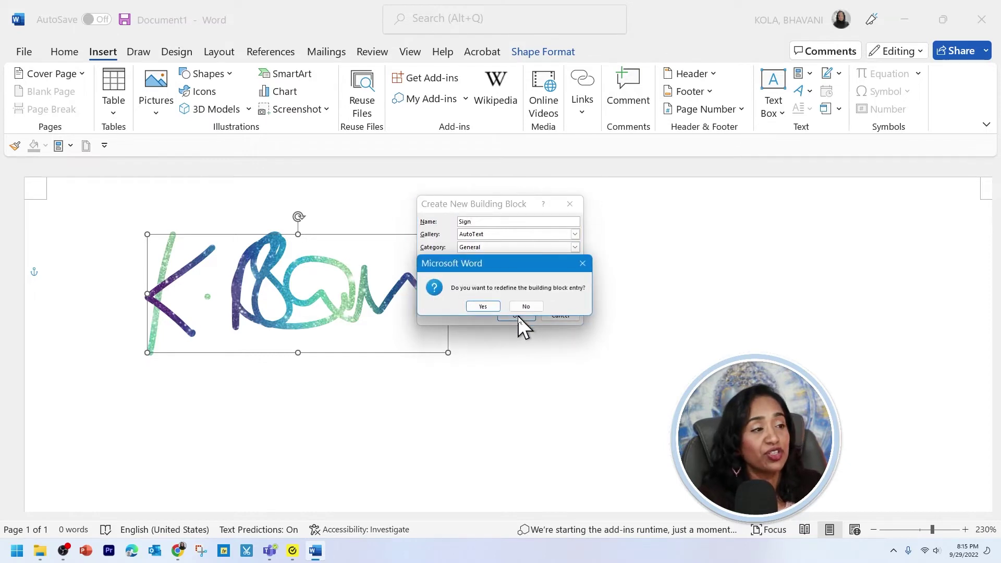
{"action": "left_click", "coordinate": [490, 306]}
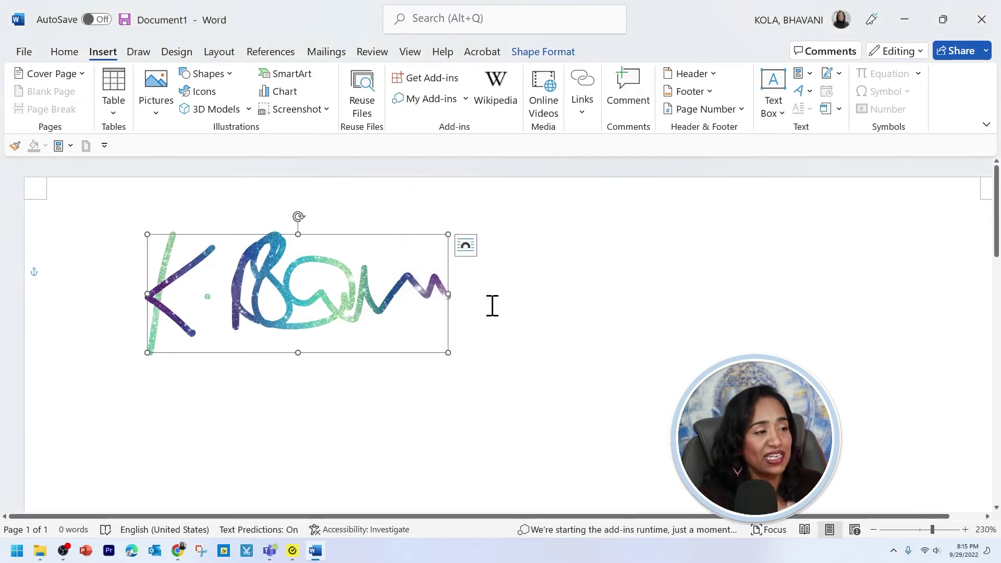
{"action": "left_click", "coordinate": [499, 348]}
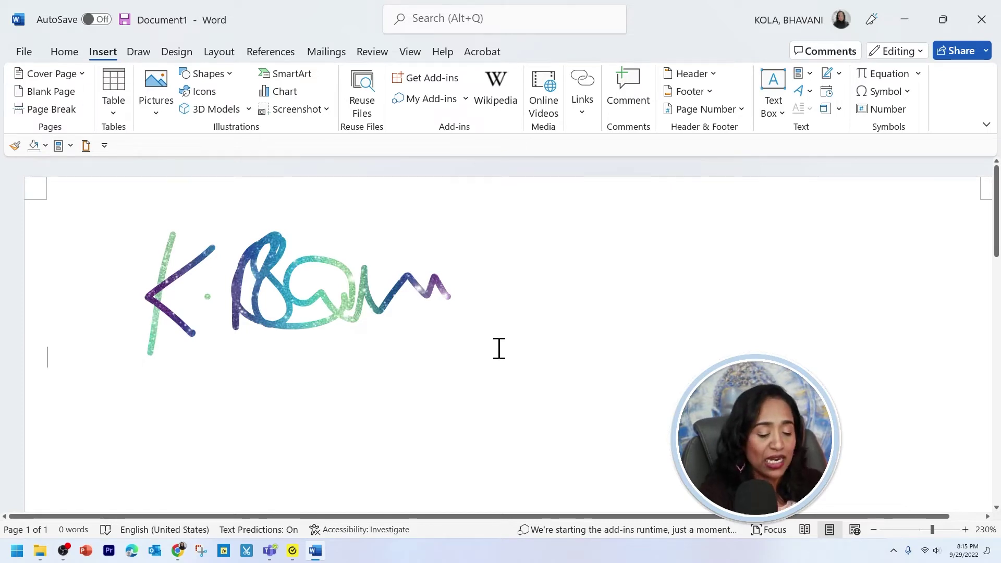
Create a new blank document and insert the saved Sign entry from AutoText.
{"action": "key", "text": "ctrl+n"}
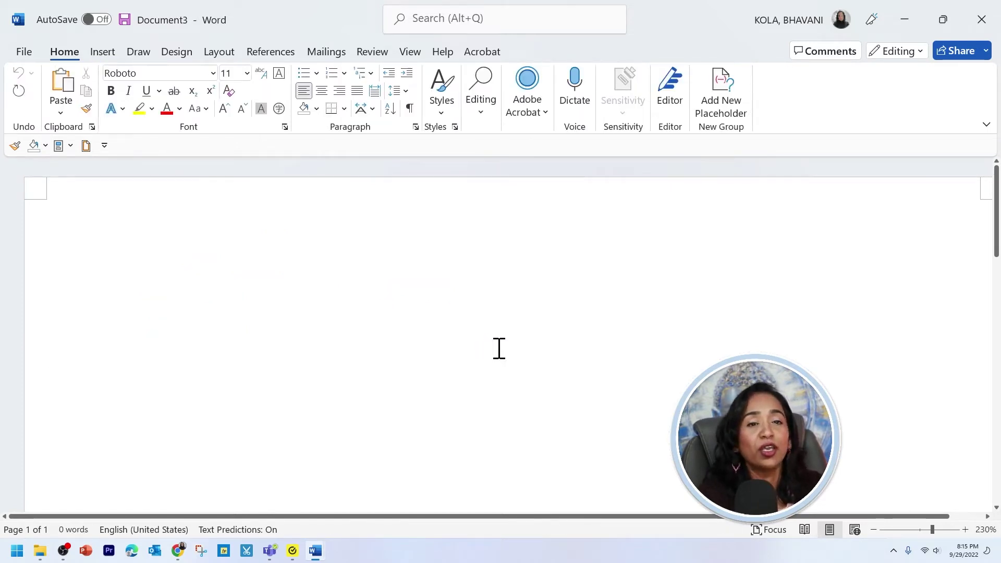
{"action": "left_click", "coordinate": [103, 51]}
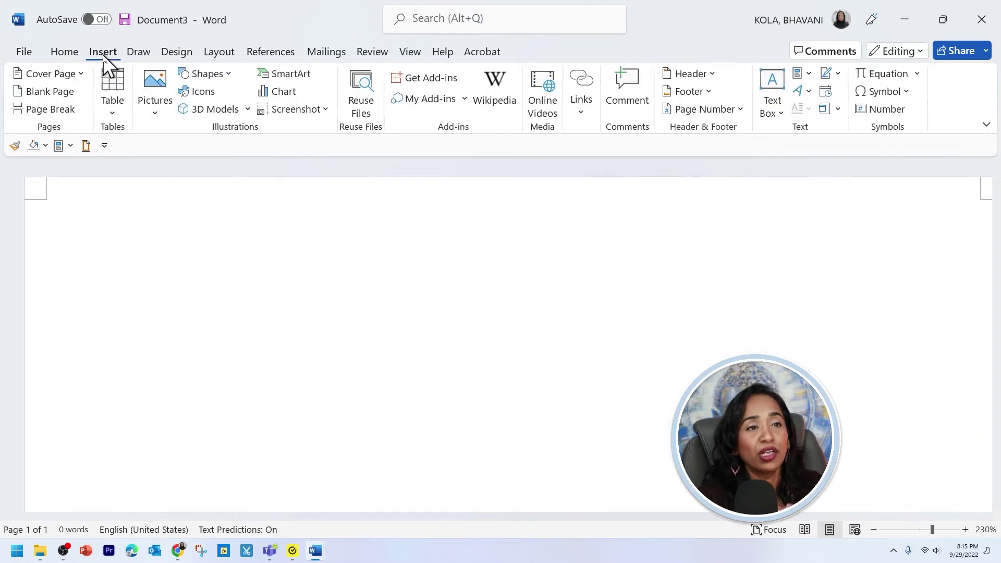
{"action": "left_click", "coordinate": [804, 74]}
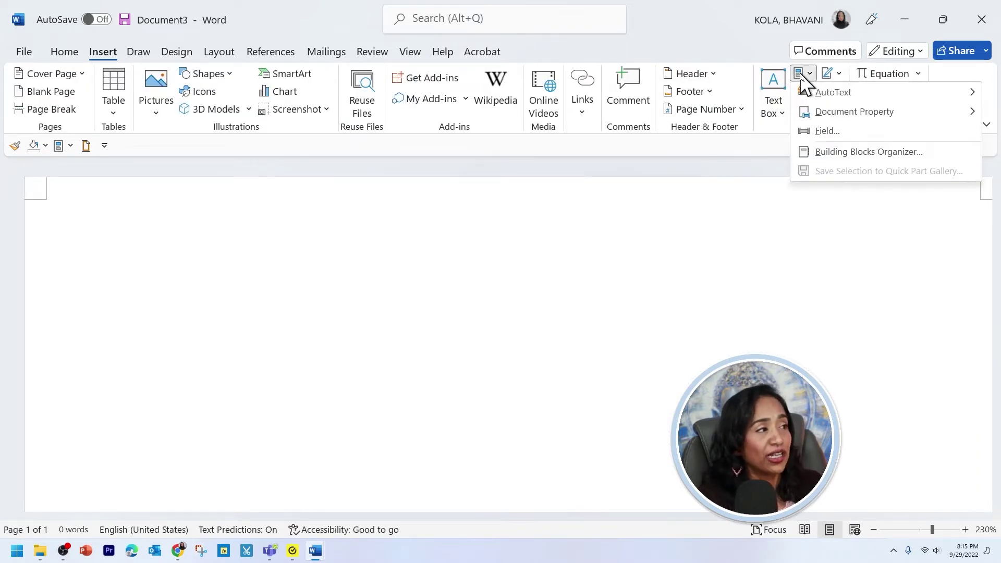
{"action": "mouse_move", "coordinate": [819, 97]}
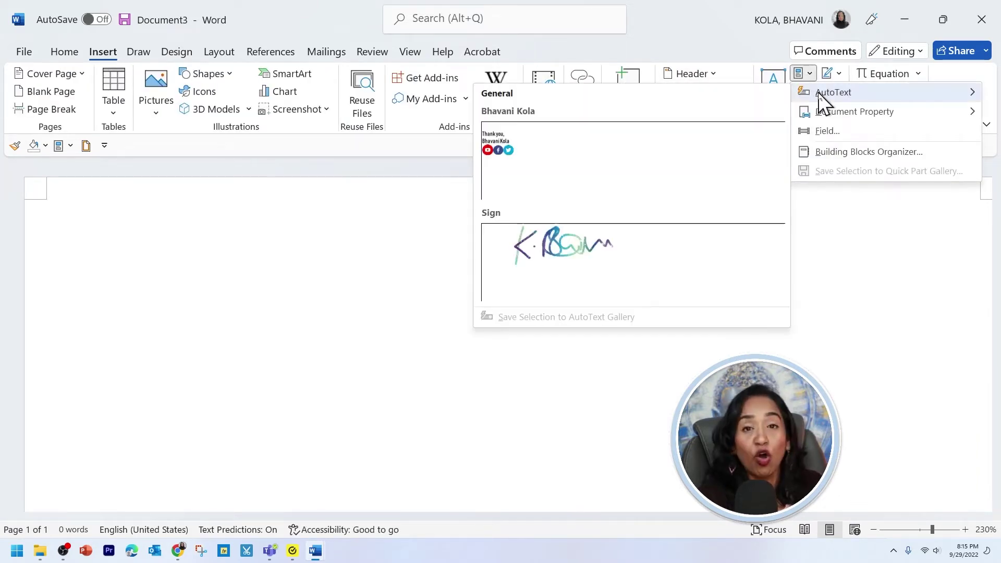
{"action": "left_click", "coordinate": [586, 263]}
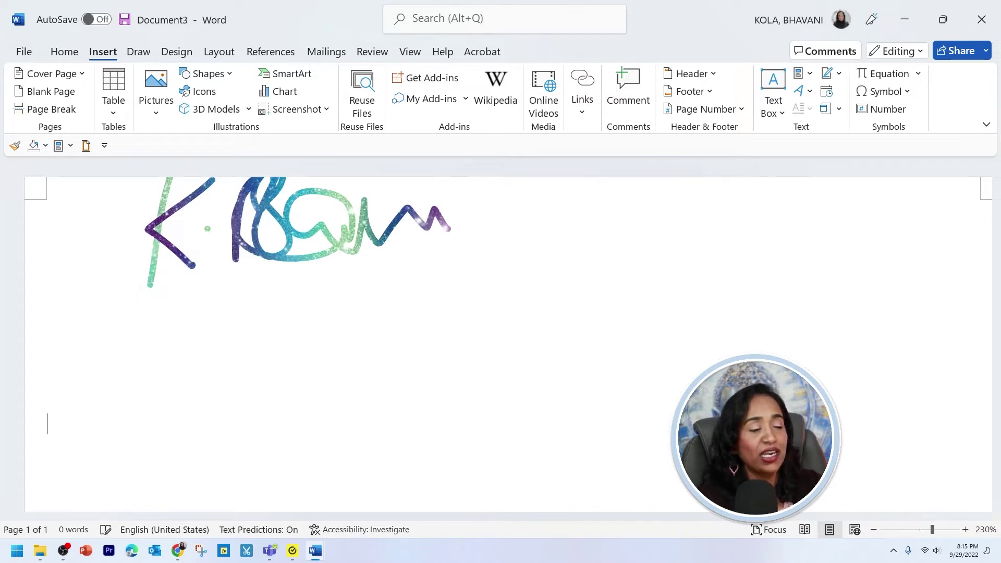
Insert the saved AutoText thank-you sign-off with the YouTube, Facebook and Twitter icons below the signature.
{"action": "left_click", "coordinate": [800, 75]}
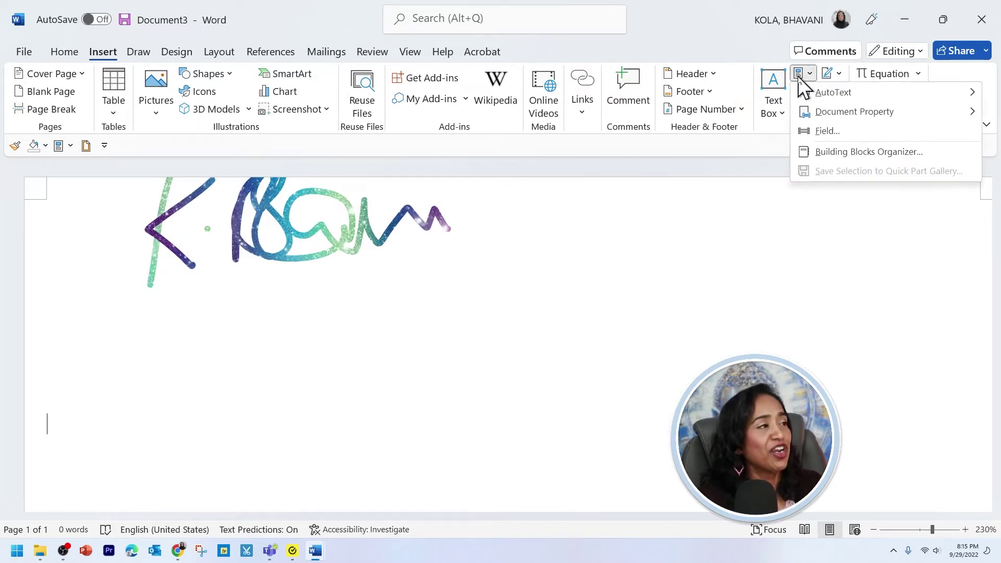
{"action": "mouse_move", "coordinate": [816, 97]}
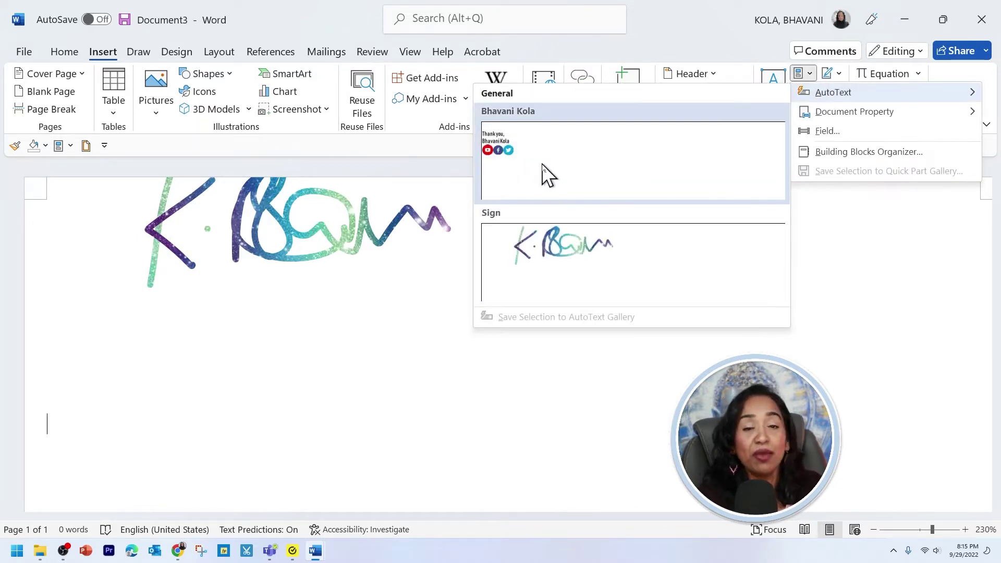
{"action": "left_click", "coordinate": [545, 174]}
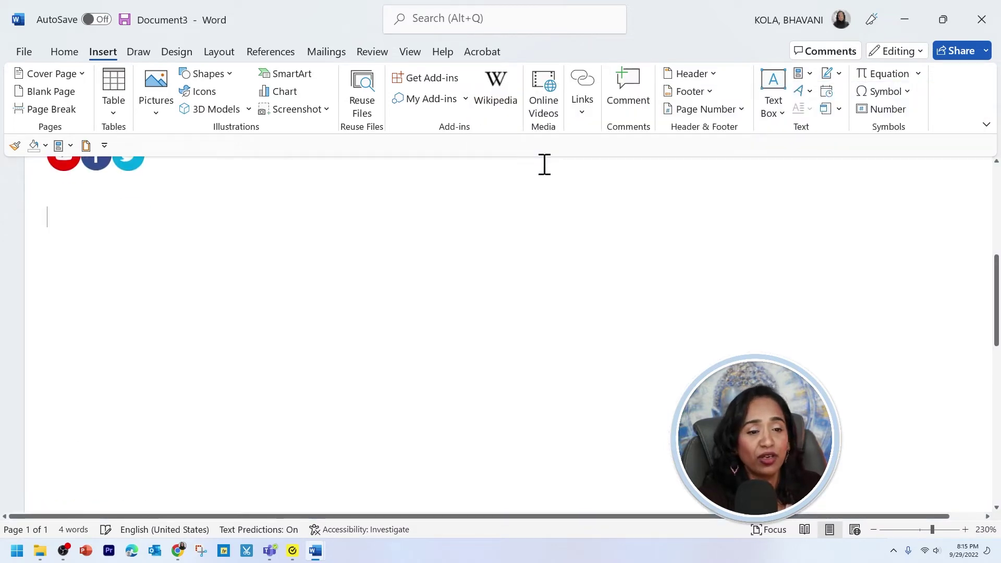
{"action": "scroll", "coordinate": [483, 235], "scroll_direction": "up", "scroll_amount": 2}
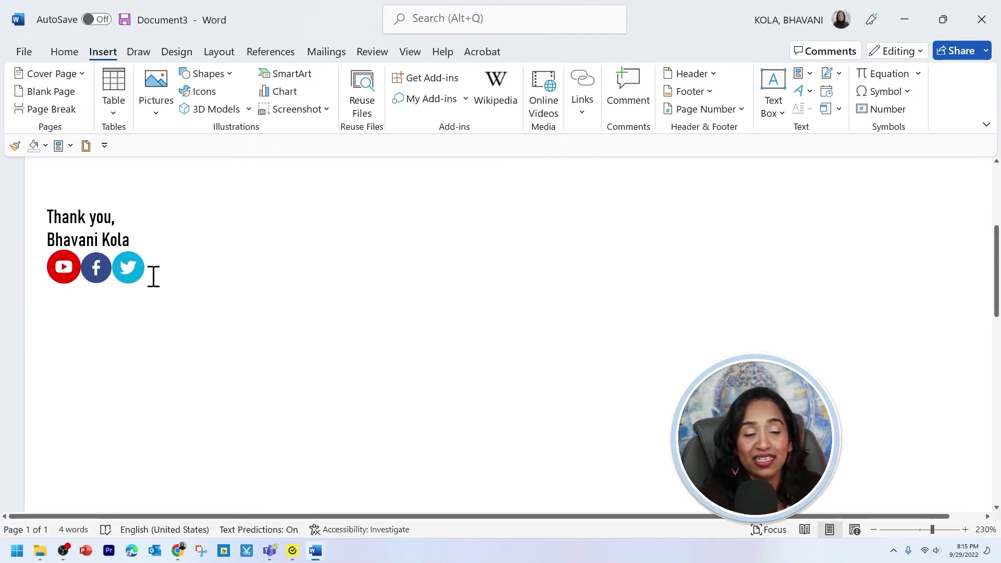
{"action": "left_click_drag", "start_coordinate": [184, 274], "coordinate": [25, 221]}
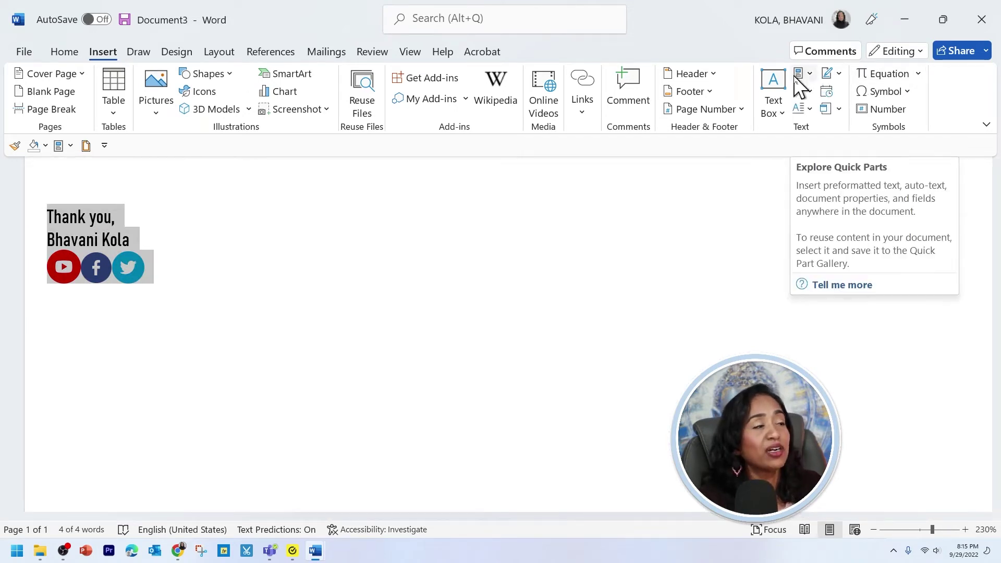
{"action": "left_click", "coordinate": [329, 255]}
{"action": "left_click", "coordinate": [238, 289]}
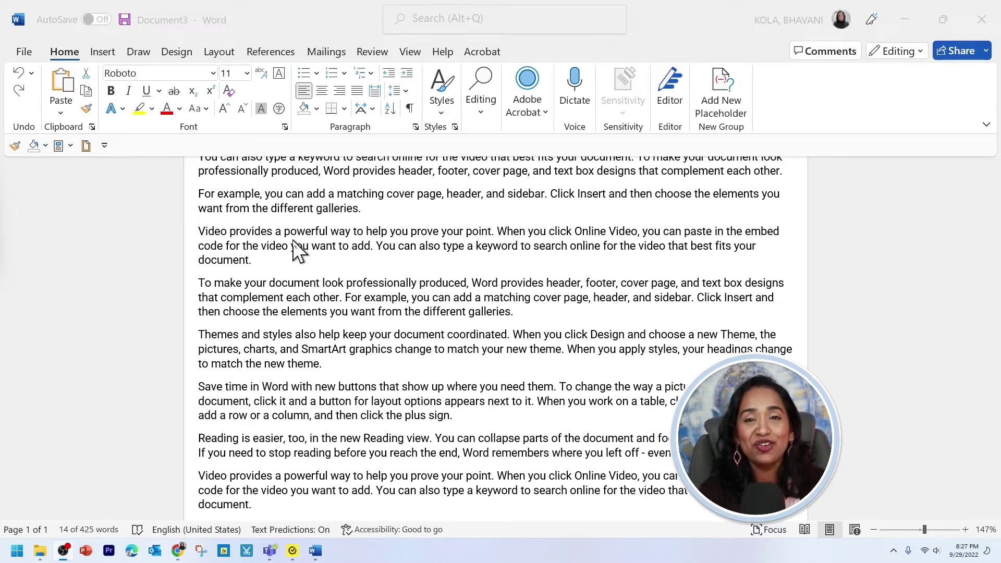
Show the Office Clipboard and copy the "Reading is easier, too" paragraph to it.
{"action": "left_click", "coordinate": [92, 128]}
{"action": "left_click", "coordinate": [92, 128]}
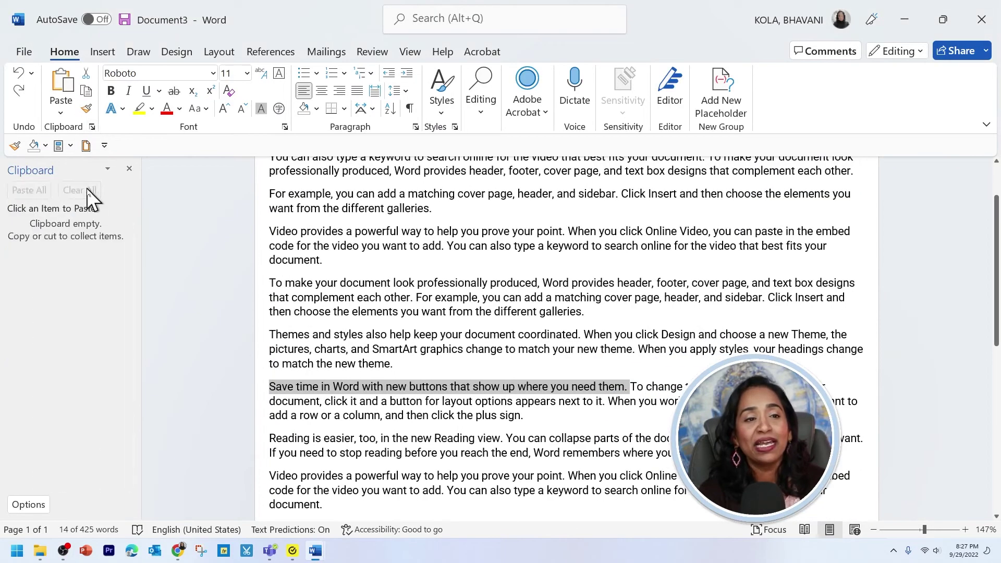
{"action": "left_click", "coordinate": [502, 321]}
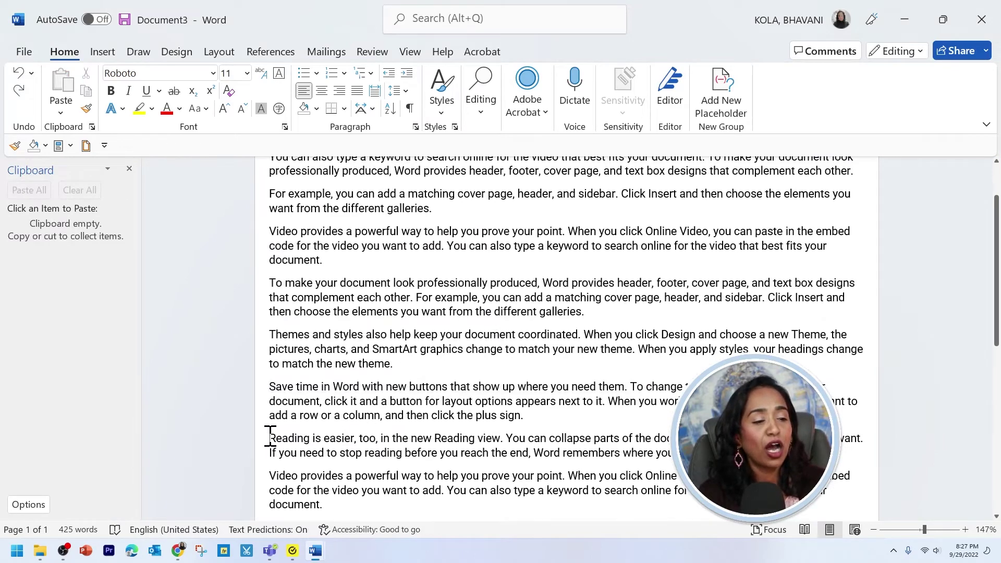
{"action": "left_click_drag", "start_coordinate": [270, 437], "coordinate": [660, 456]}
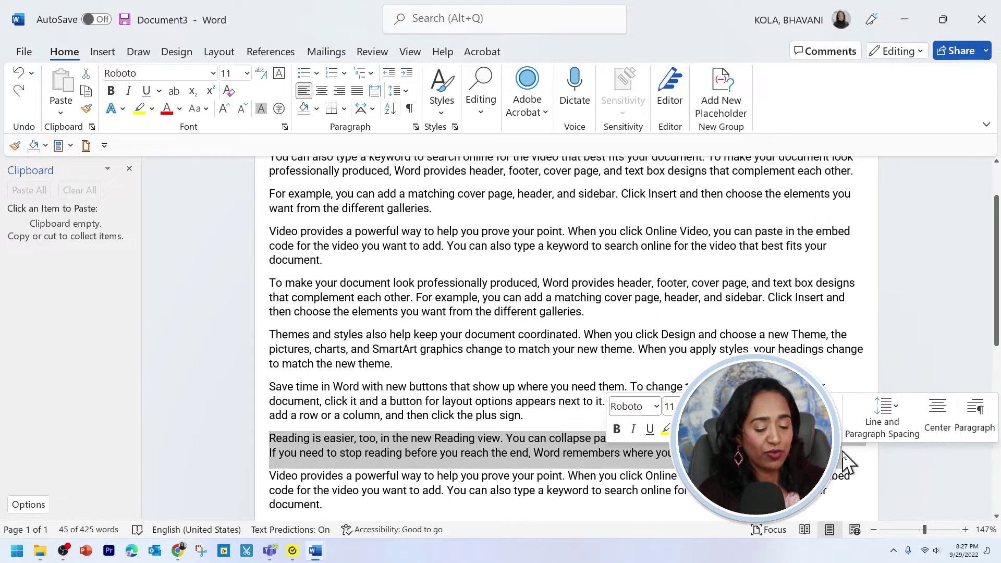
{"action": "key", "text": "ctrl+c"}
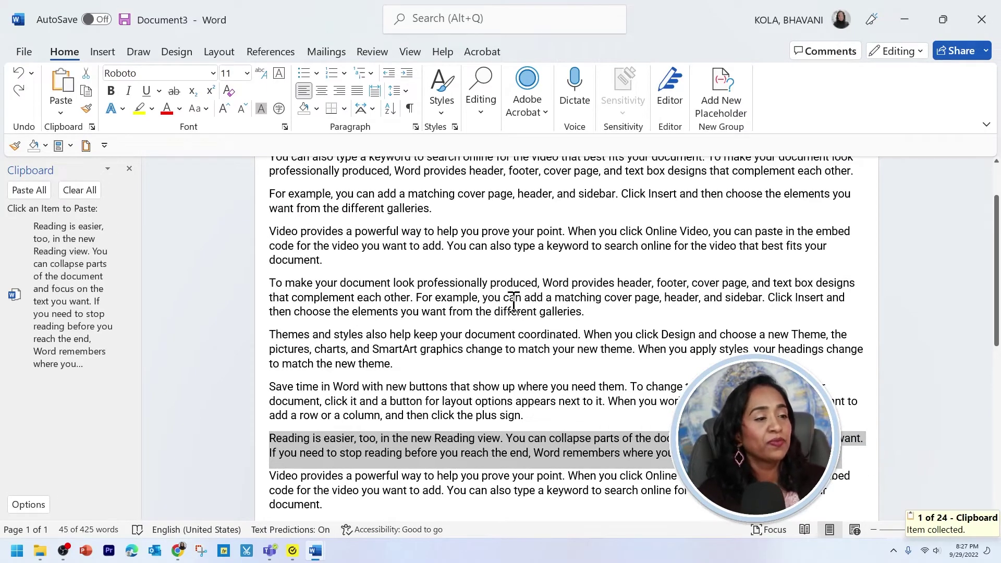
Copy the "To make your document look professionally produced" paragraph to the Office Clipboard.
{"action": "left_click", "coordinate": [311, 286]}
{"action": "left_click", "coordinate": [313, 285], "text": "ctrl"}
{"action": "double_click", "coordinate": [317, 281]}
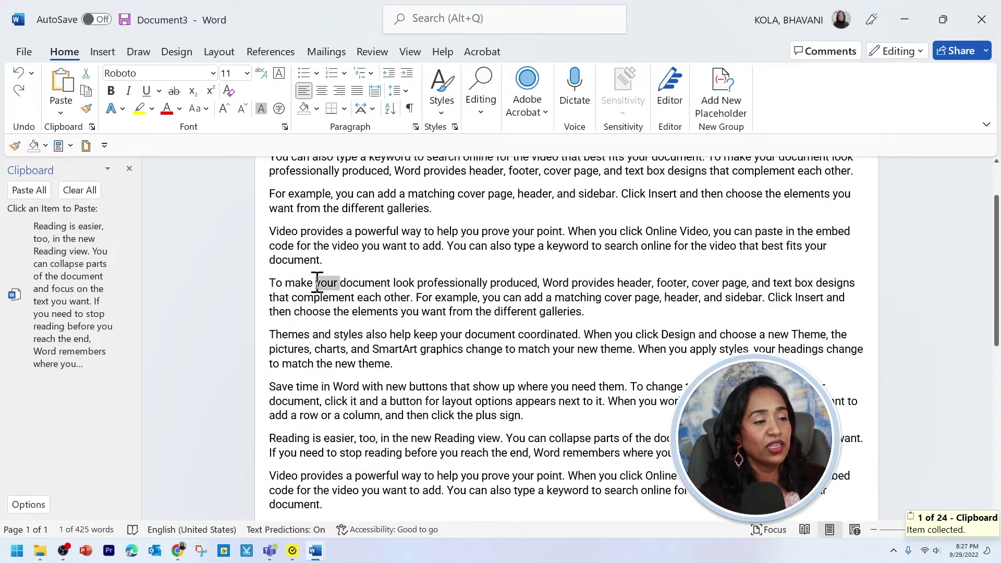
{"action": "left_click_drag", "start_coordinate": [271, 284], "coordinate": [600, 319]}
{"action": "key", "text": "ctrl+c"}
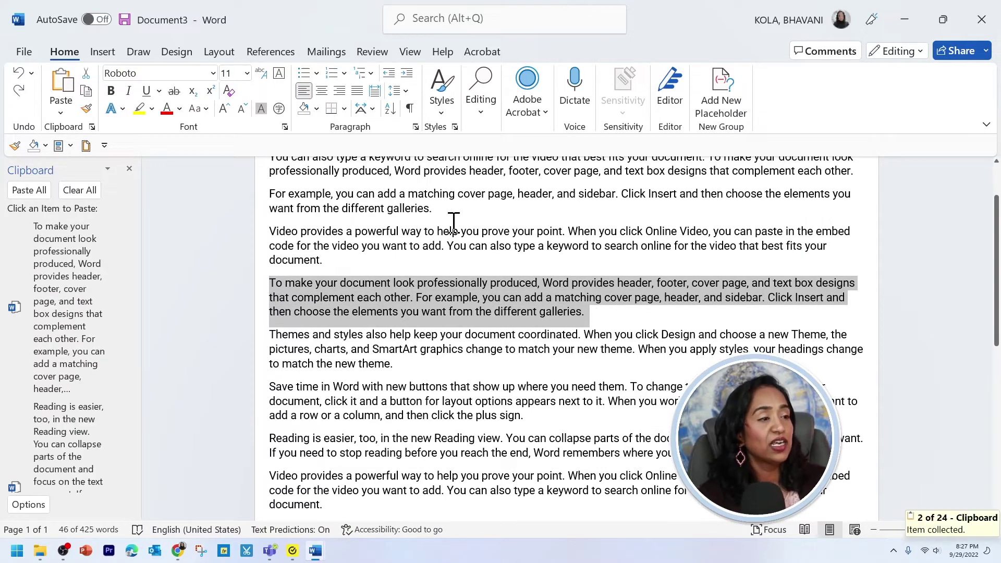
Collect three more clips: the text from "Video provides" to "You can also type", "the video that best fits your document" and "you want to add.".
{"action": "left_click_drag", "start_coordinate": [453, 223], "coordinate": [702, 231]}
{"action": "key", "text": "ctrl+c"}
{"action": "scroll", "coordinate": [542, 243], "scroll_direction": "up", "scroll_amount": 2}
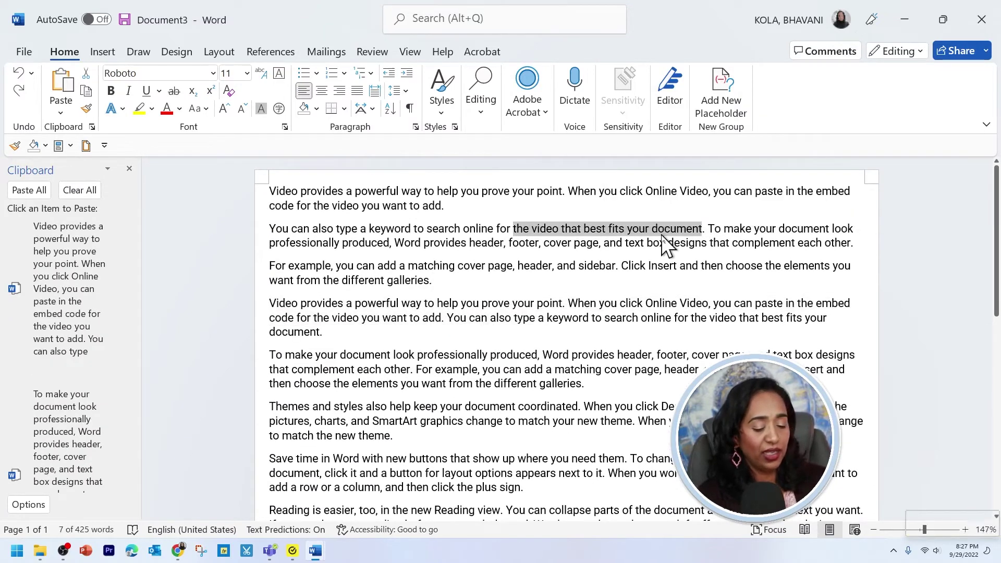
{"action": "key", "text": "ctrl+c"}
{"action": "left_click_drag", "start_coordinate": [362, 206], "coordinate": [532, 211]}
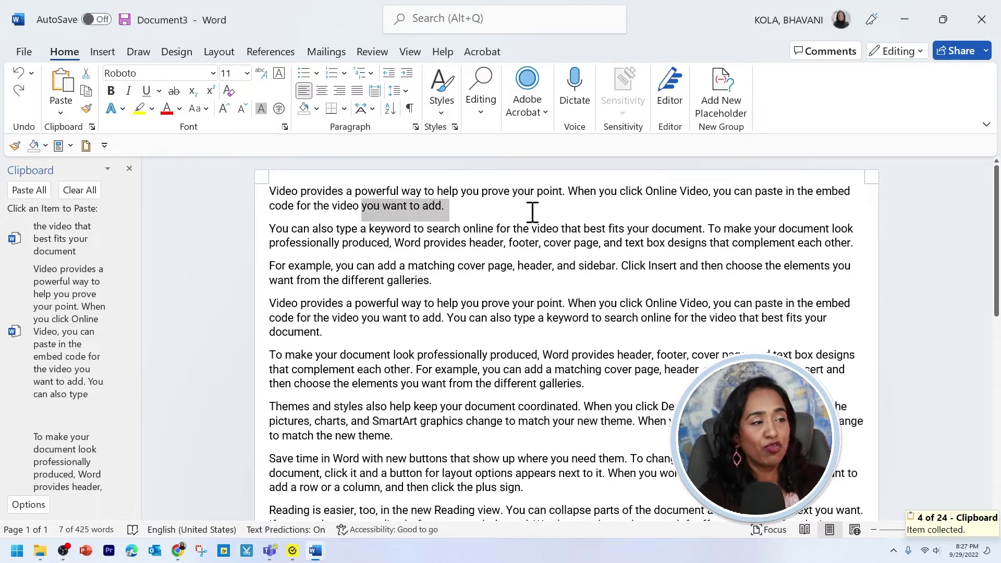
{"action": "key", "text": "ctrl+c"}
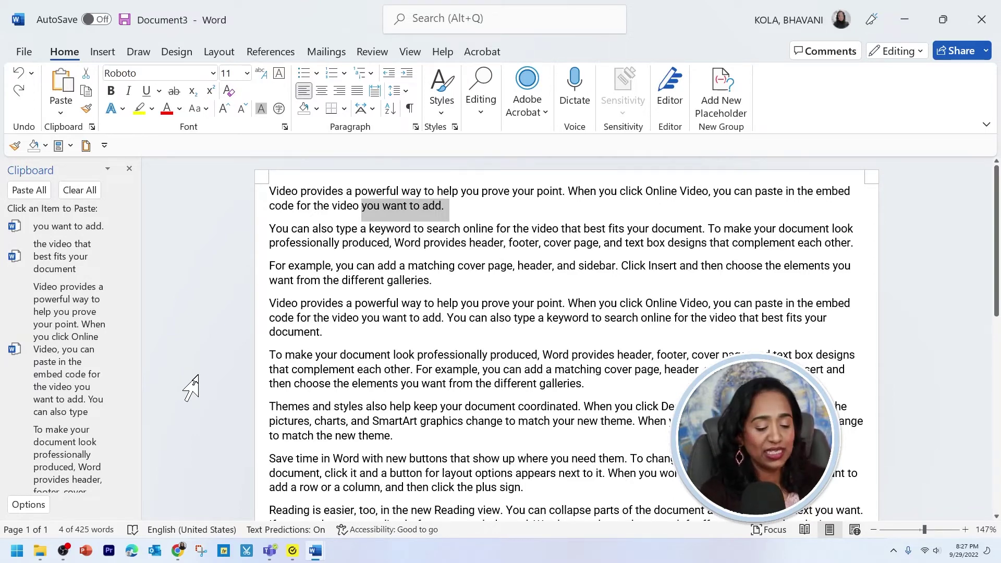
Create a new blank document and paste the "To make your document look professionally produced" paragraph from the Office Clipboard.
{"action": "key", "text": "ctrl+n"}
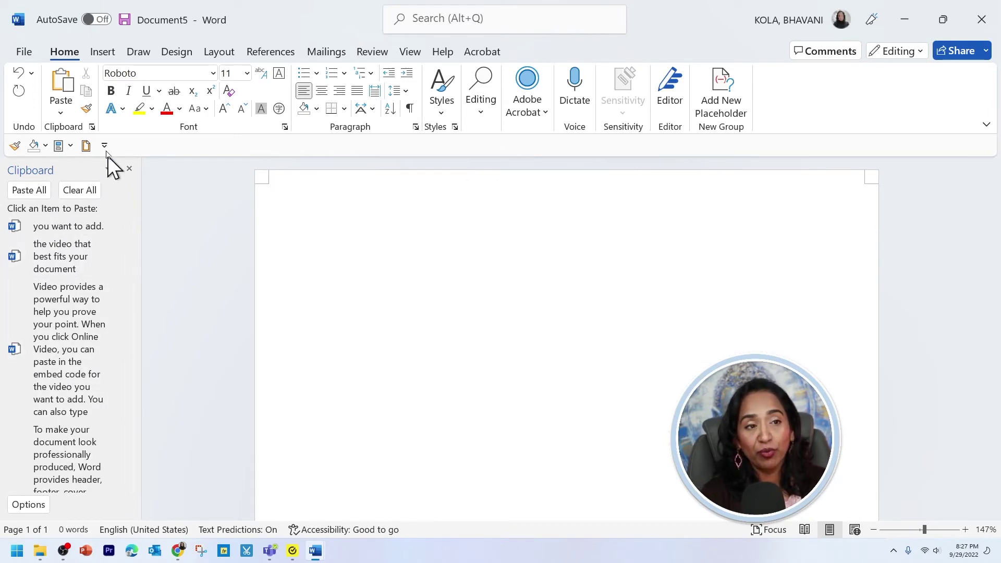
{"action": "left_click", "coordinate": [93, 127]}
{"action": "left_click", "coordinate": [92, 127]}
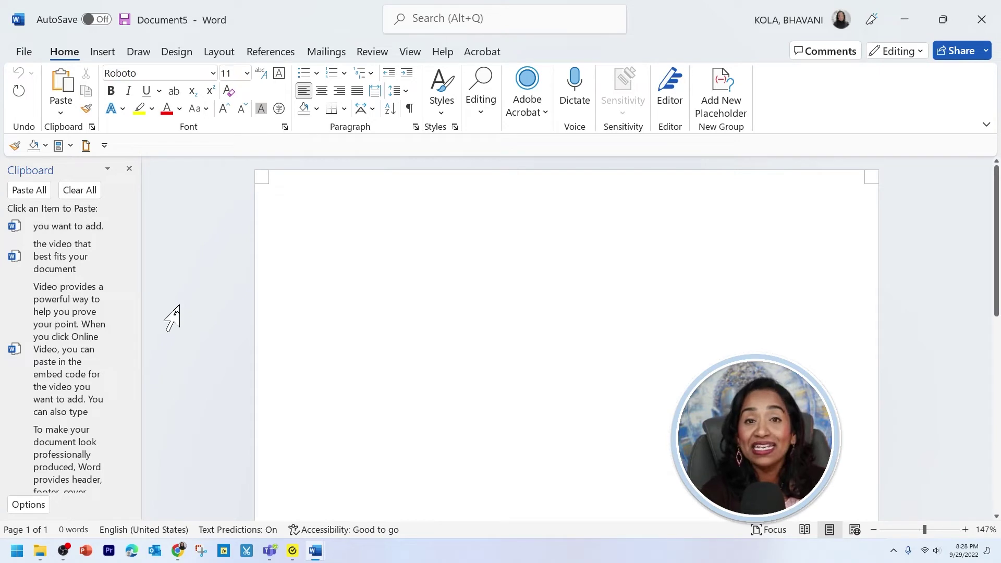
{"action": "scroll", "coordinate": [78, 339], "scroll_direction": "down", "scroll_amount": 4}
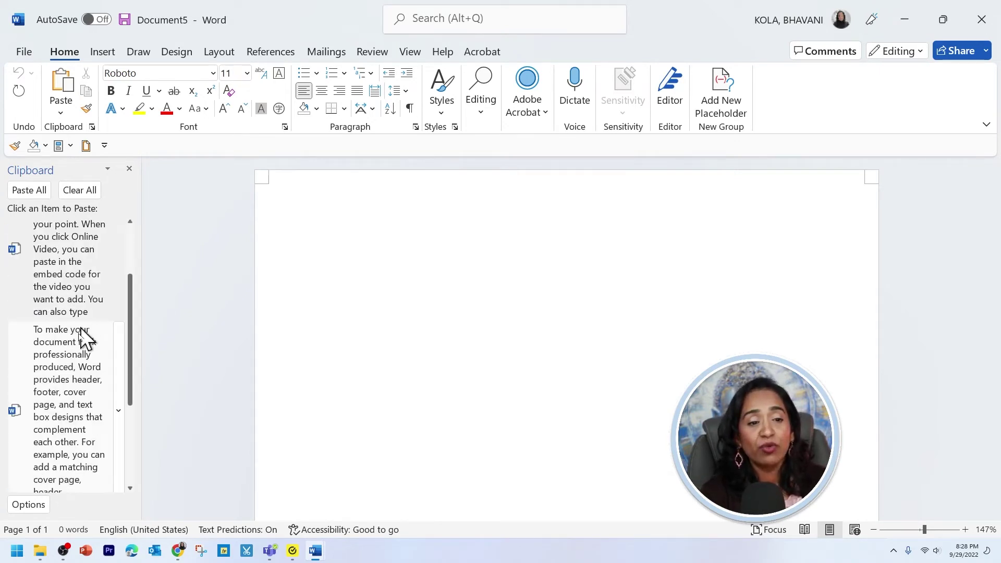
{"action": "left_click", "coordinate": [73, 364]}
Paste the collected "the video that best fits", "To make your document", "Video provides" and again "the video that best fits" clips below the first paragraph.
{"action": "scroll", "coordinate": [78, 308], "scroll_direction": "up", "scroll_amount": 4}
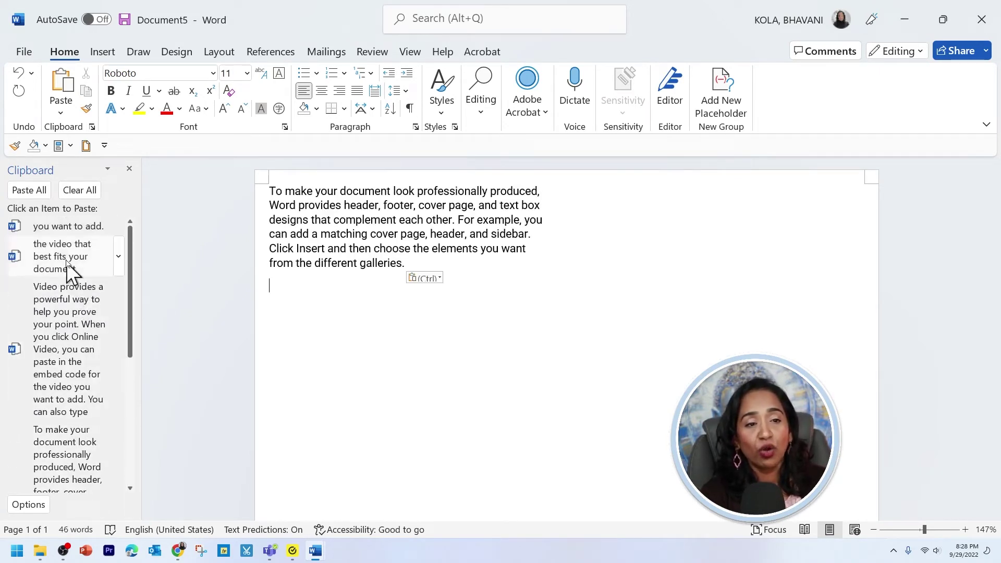
{"action": "left_click", "coordinate": [66, 264]}
{"action": "scroll", "coordinate": [86, 344], "scroll_direction": "down", "scroll_amount": 2}
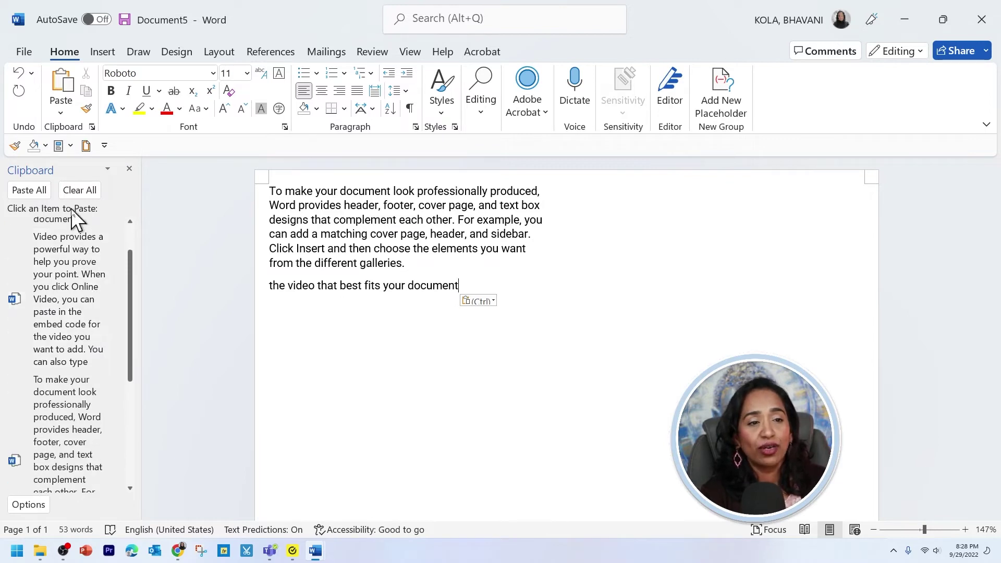
{"action": "left_click", "coordinate": [67, 419]}
{"action": "scroll", "coordinate": [67, 412], "scroll_direction": "up", "scroll_amount": 1}
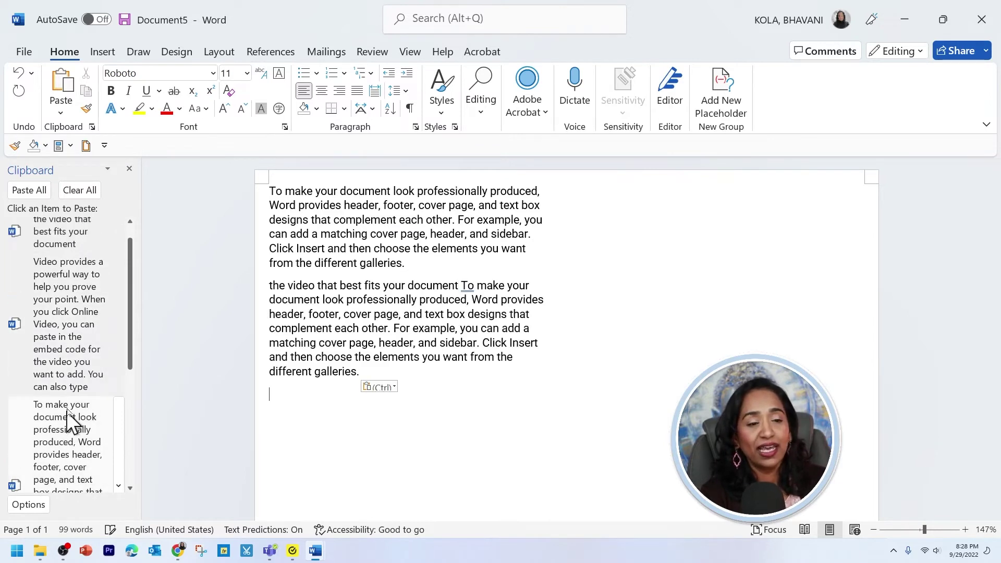
{"action": "left_click", "coordinate": [73, 347]}
{"action": "scroll", "coordinate": [76, 344], "scroll_direction": "up", "scroll_amount": 1}
{"action": "left_click", "coordinate": [66, 257]}
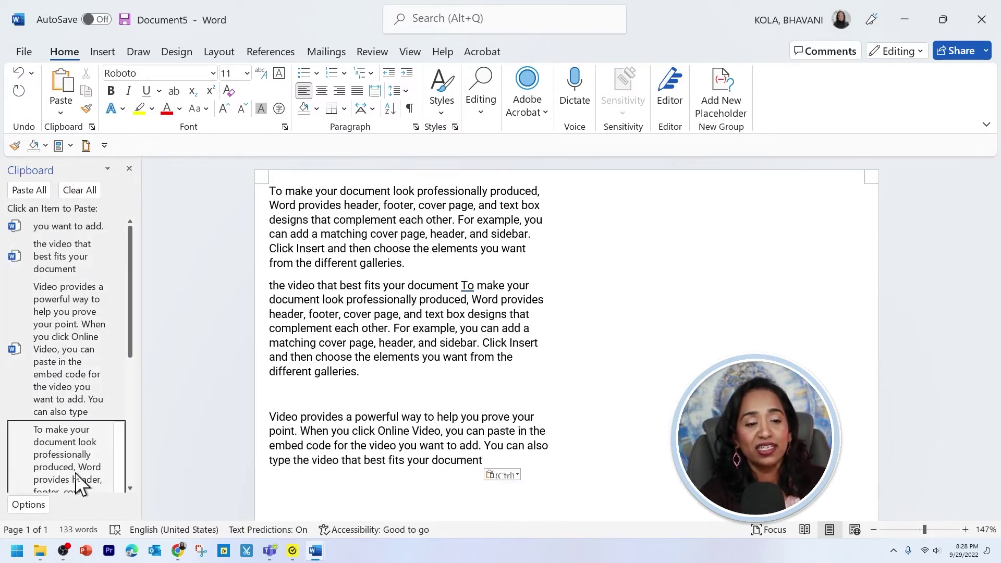
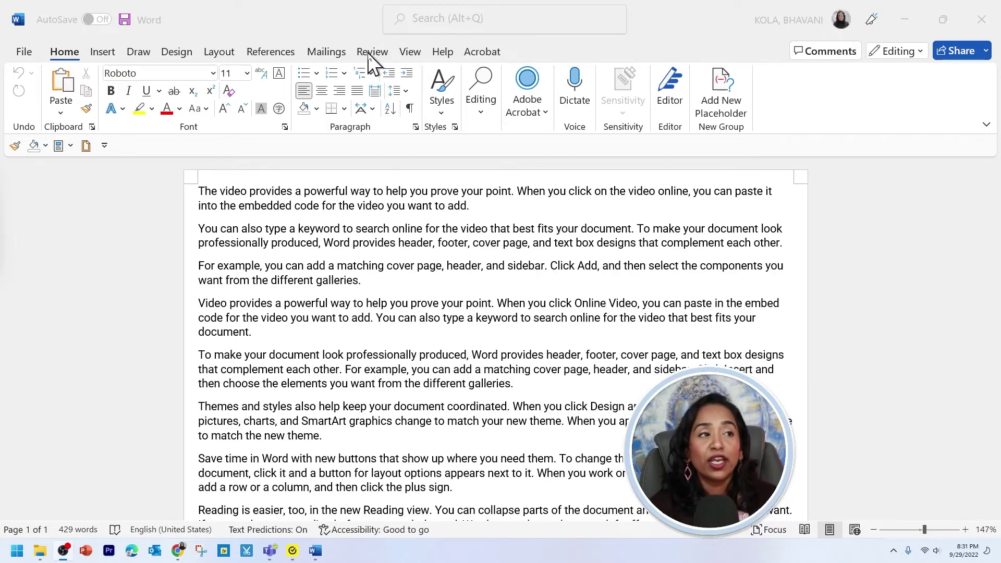
Translate the fourth paragraph, beginning "Video provides a powerful way", into Hebrew and insert the translation in its place.
{"action": "left_click", "coordinate": [371, 55]}
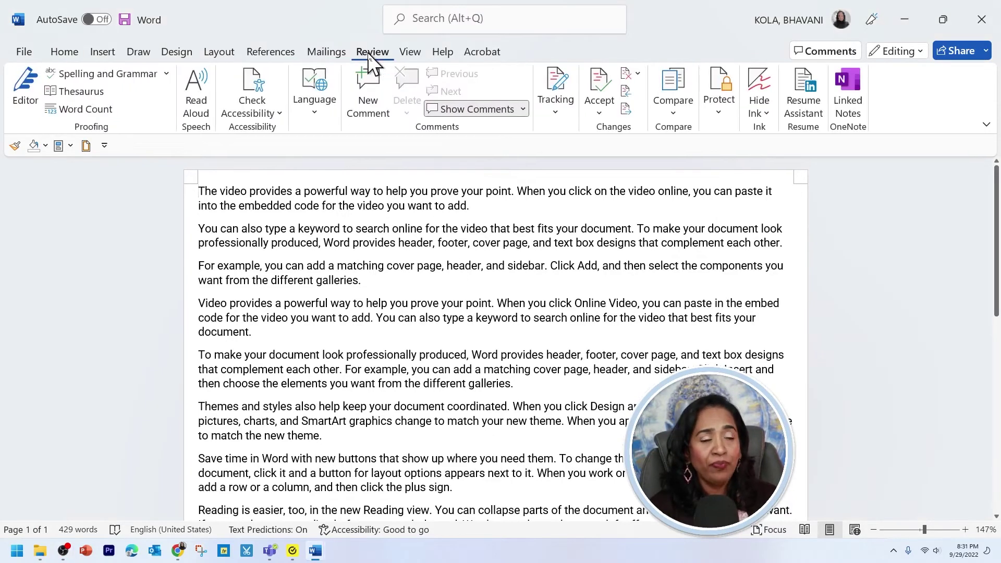
{"action": "left_click", "coordinate": [321, 93]}
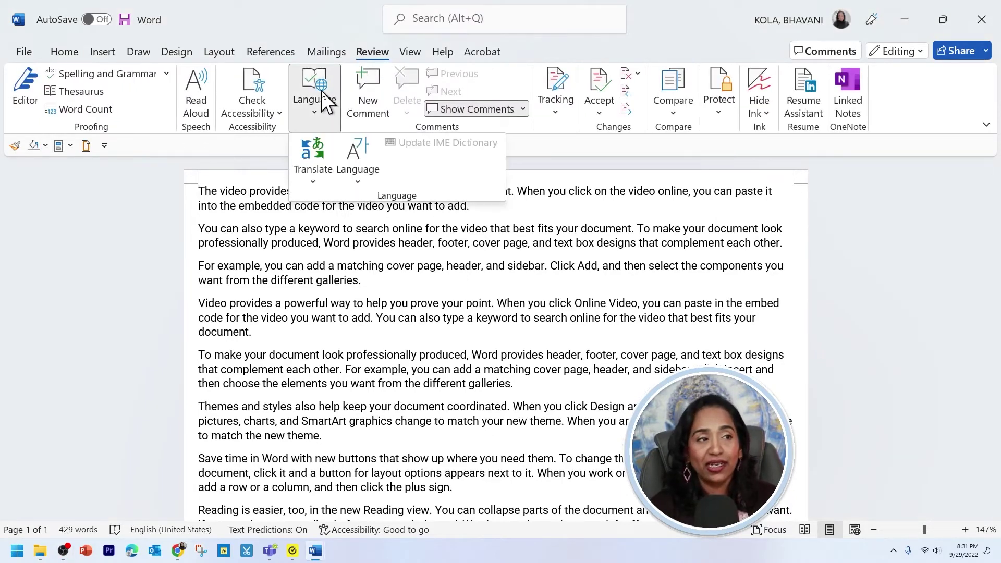
{"action": "left_click", "coordinate": [313, 167]}
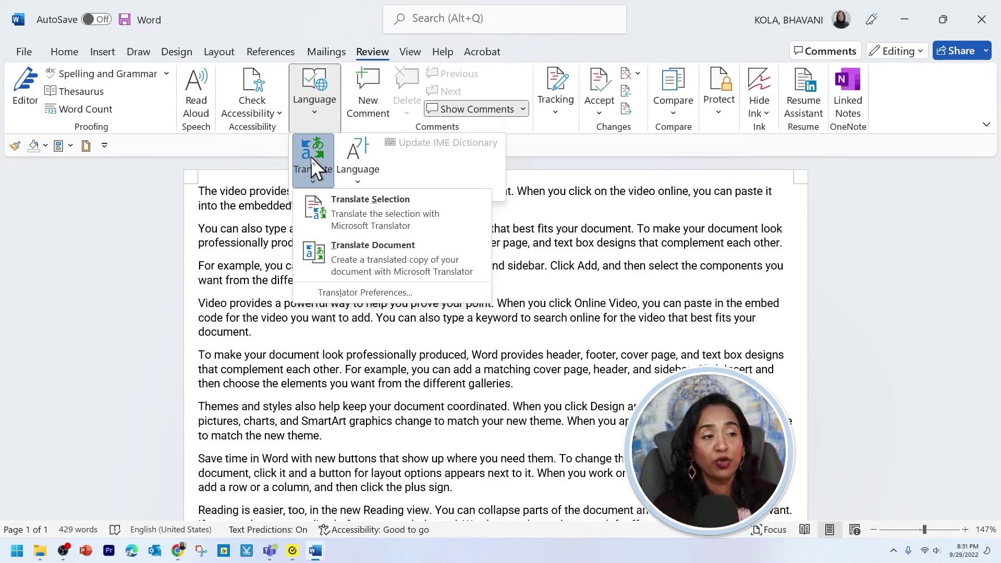
{"action": "left_click", "coordinate": [357, 218]}
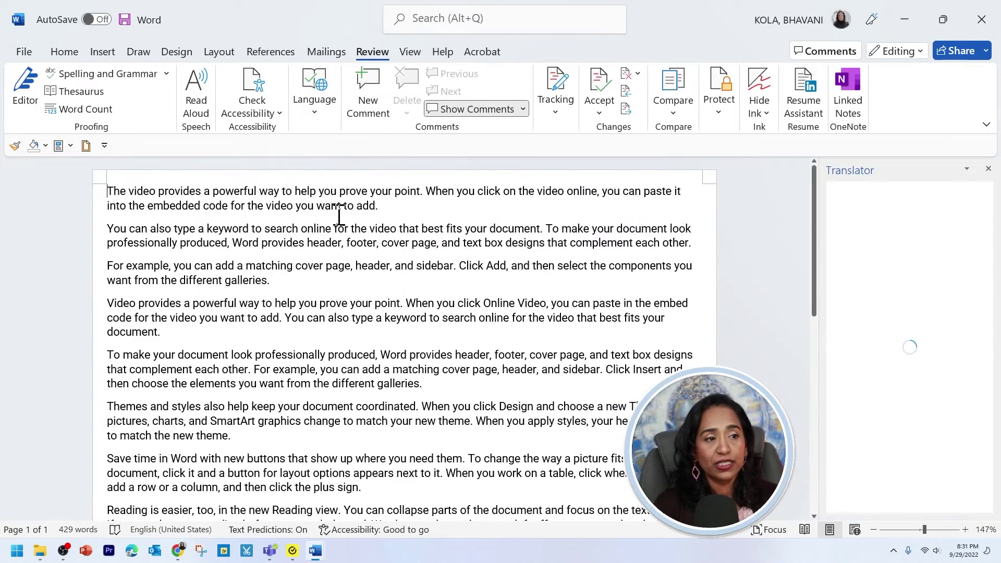
{"action": "left_click_drag", "start_coordinate": [107, 296], "coordinate": [178, 318]}
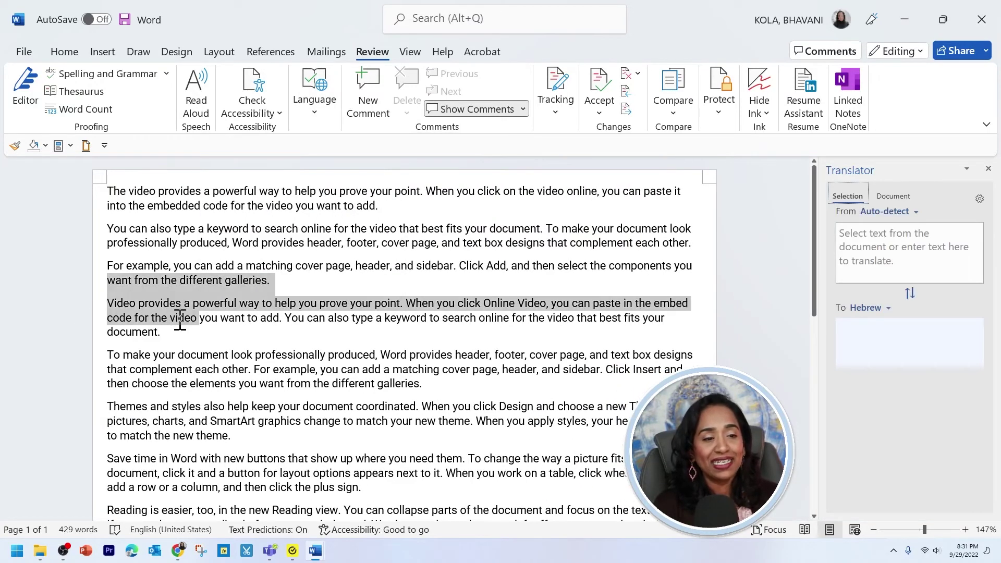
{"action": "left_click_drag", "start_coordinate": [111, 299], "coordinate": [183, 342]}
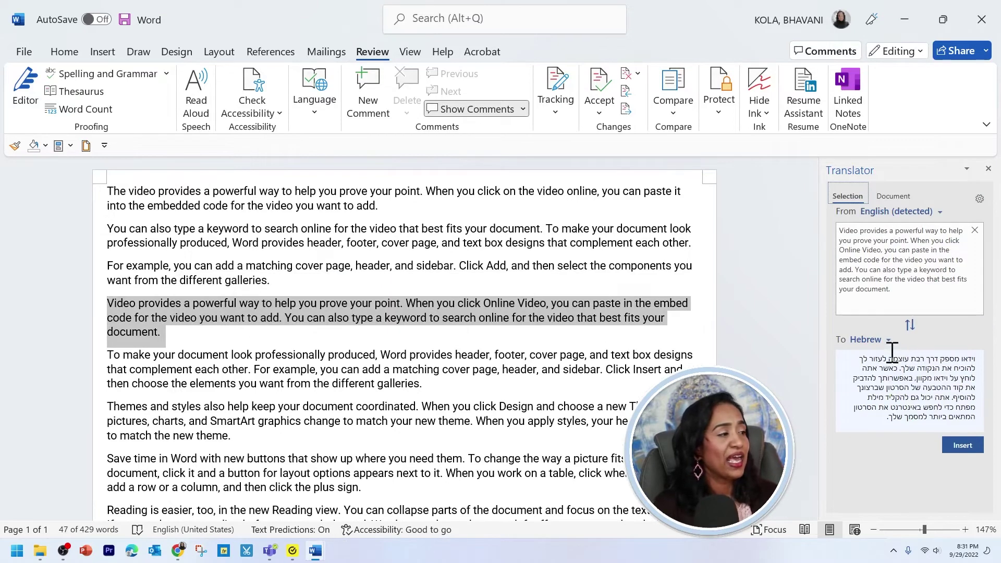
{"action": "left_click", "coordinate": [962, 446]}
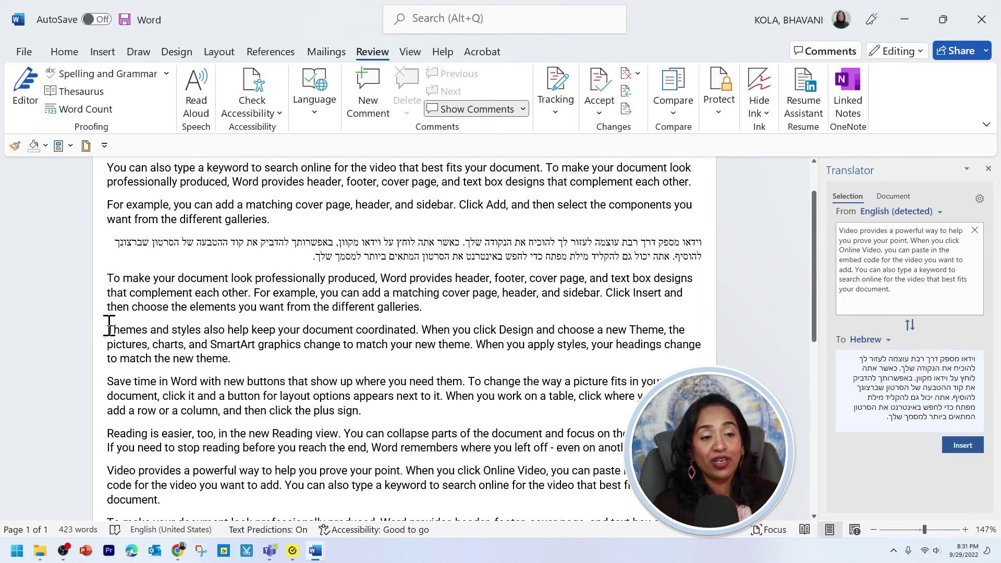
Translate the "Themes and styles" paragraph into Chinese Traditional and insert the translation in its place.
{"action": "left_click_drag", "start_coordinate": [109, 329], "coordinate": [241, 361]}
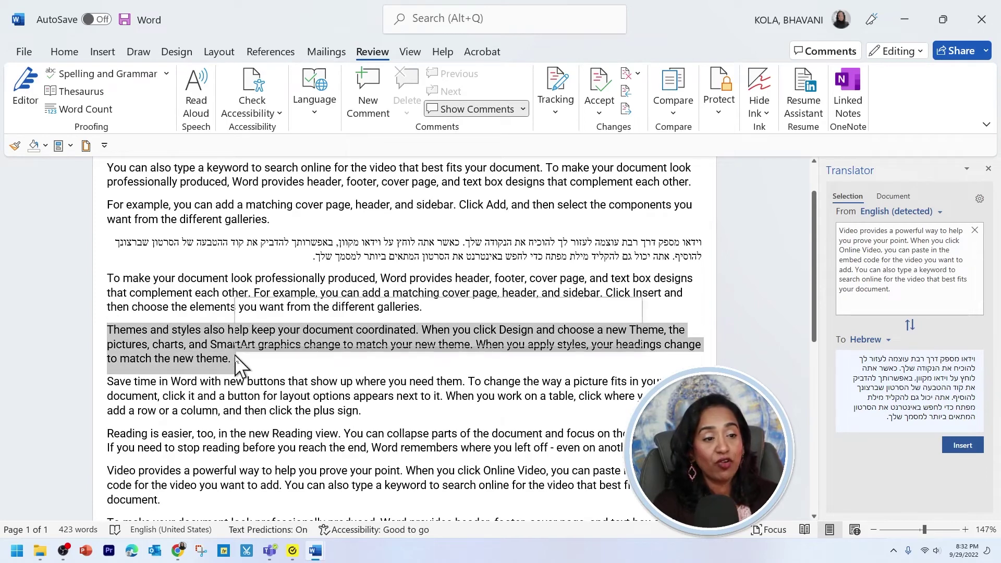
{"action": "left_click", "coordinate": [887, 341]}
{"action": "scroll", "coordinate": [898, 407], "scroll_direction": "up", "scroll_amount": 5}
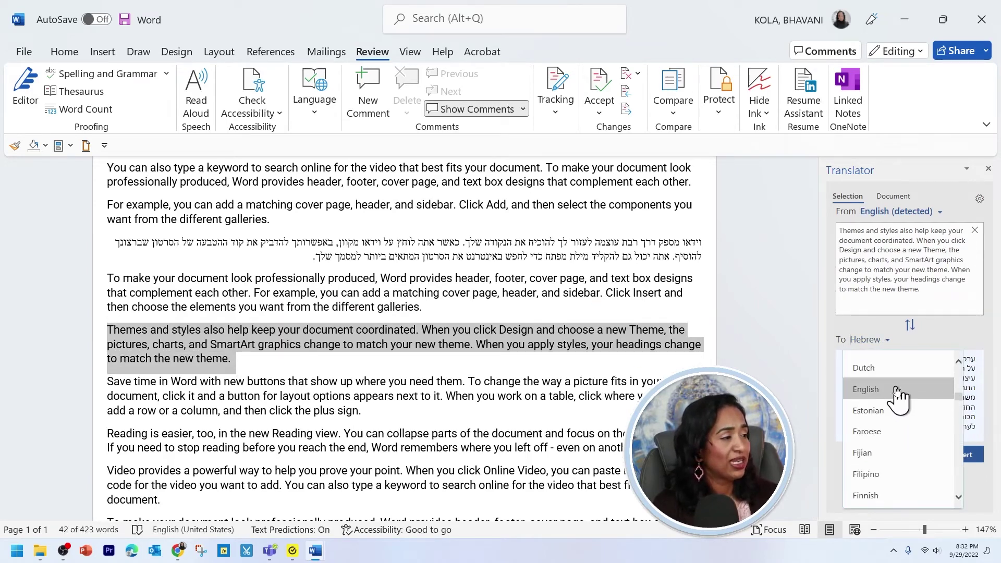
{"action": "scroll", "coordinate": [896, 398], "scroll_direction": "up", "scroll_amount": 1}
{"action": "left_click", "coordinate": [897, 360]}
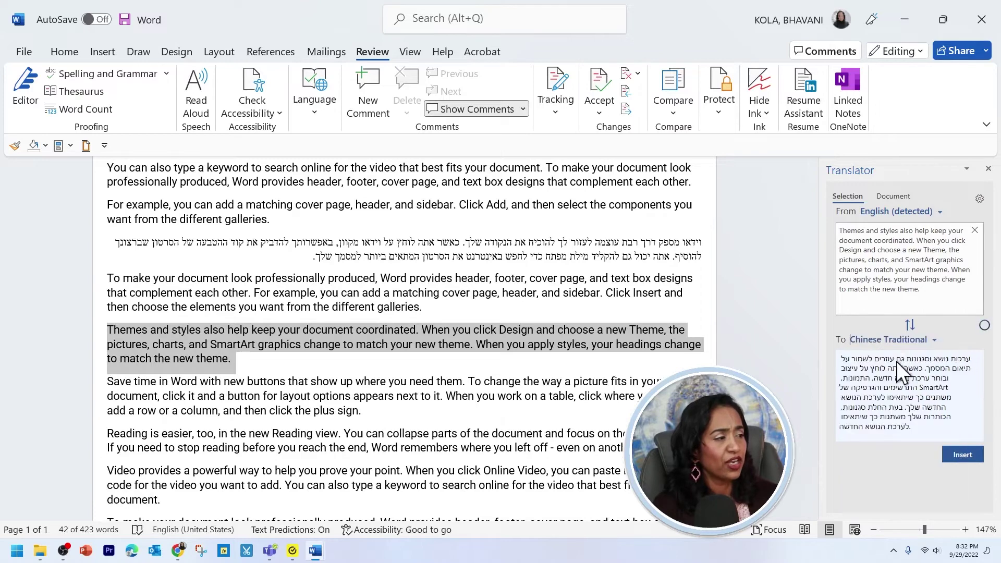
{"action": "left_click", "coordinate": [971, 431]}
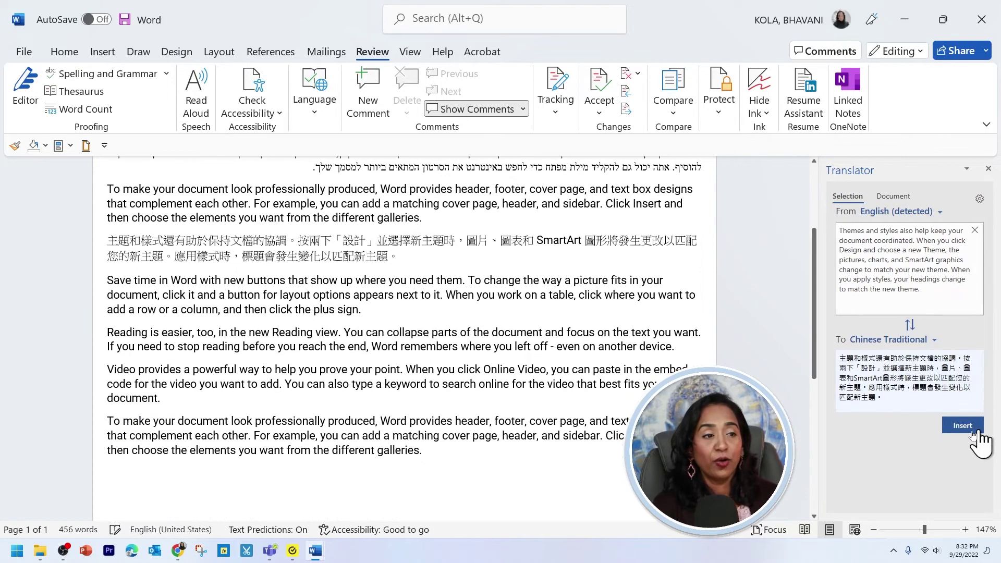
Switch the Translator to whole-document translation and set the target language to French.
{"action": "scroll", "coordinate": [657, 385], "scroll_direction": "up", "scroll_amount": 3}
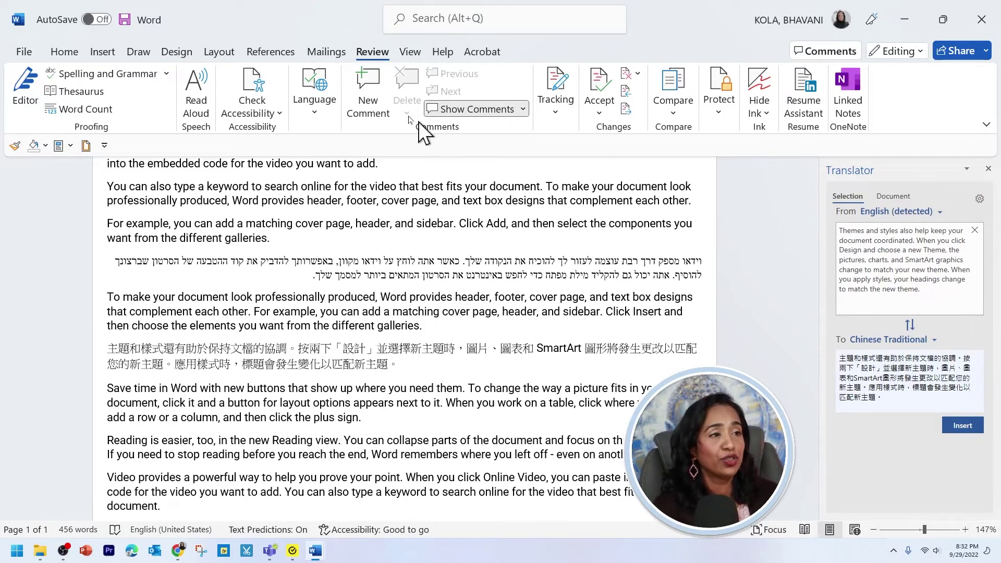
{"action": "left_click", "coordinate": [314, 95]}
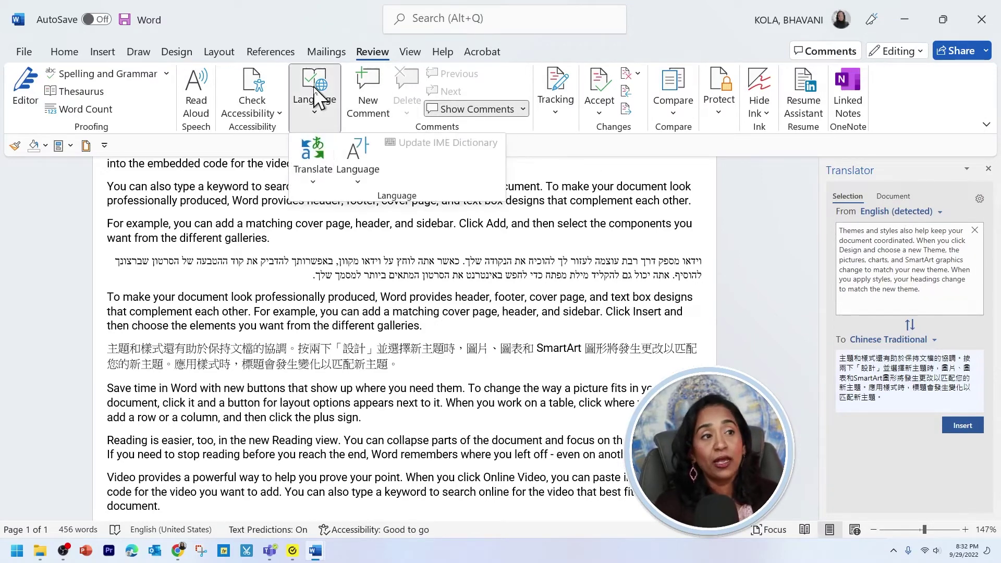
{"action": "left_click", "coordinate": [314, 156]}
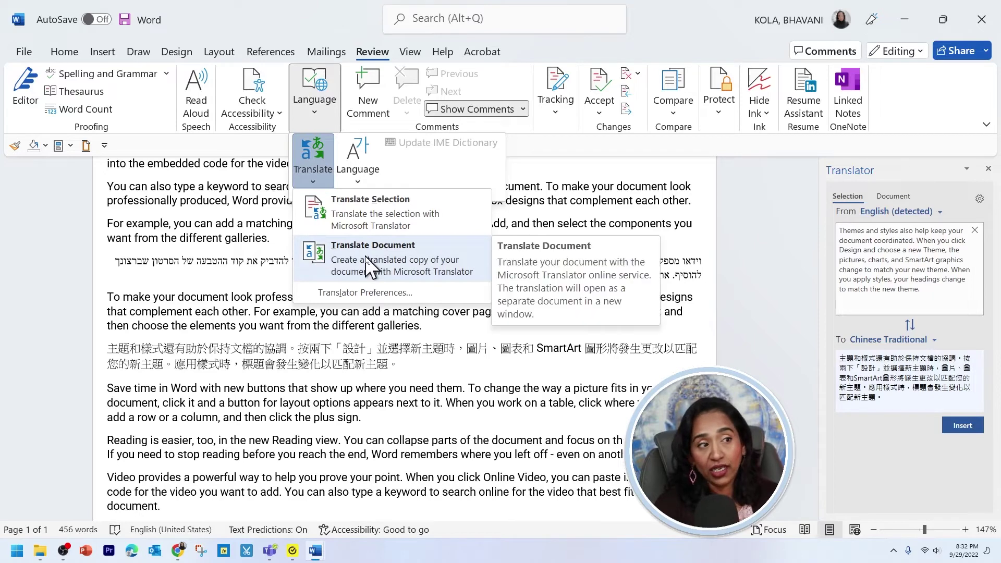
{"action": "left_click", "coordinate": [892, 197]}
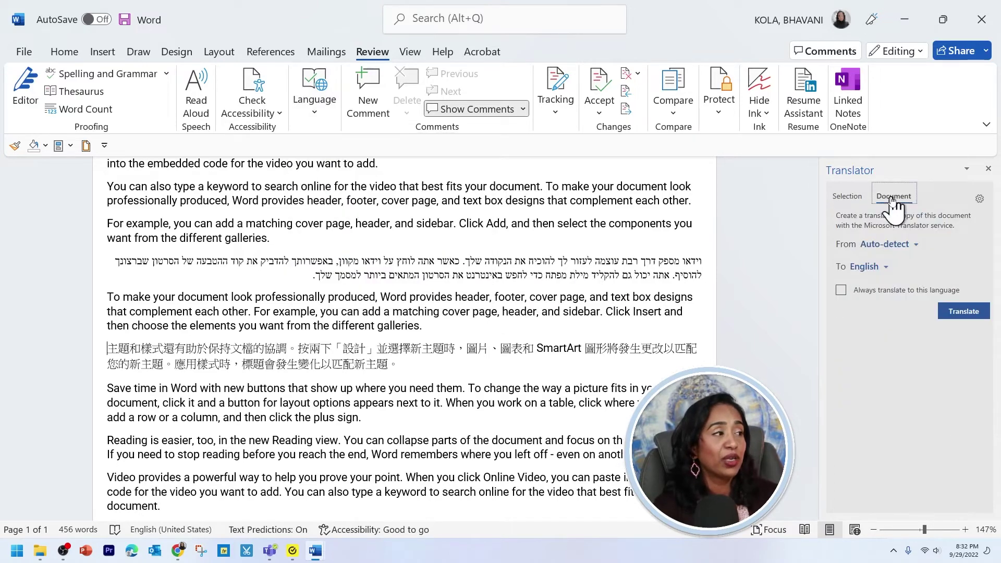
{"action": "left_click", "coordinate": [885, 267]}
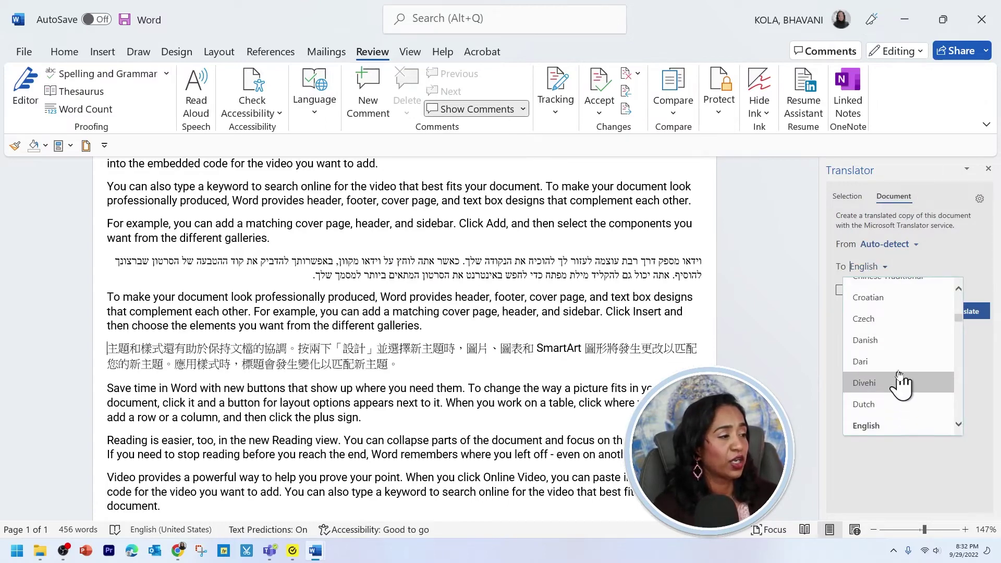
{"action": "scroll", "coordinate": [897, 386], "scroll_direction": "down", "scroll_amount": 2}
{"action": "scroll", "coordinate": [897, 399], "scroll_direction": "down", "scroll_amount": 1}
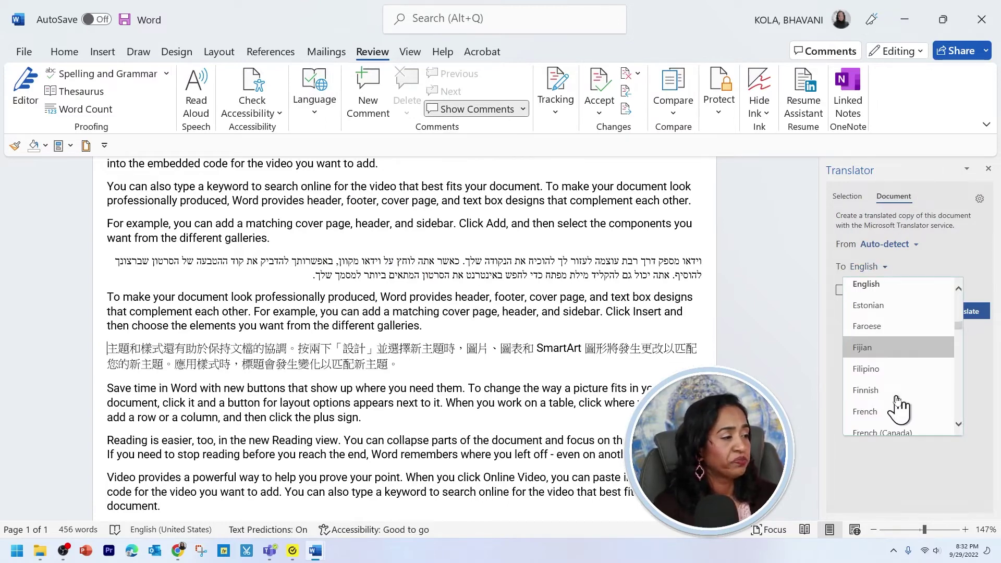
{"action": "left_click", "coordinate": [876, 412]}
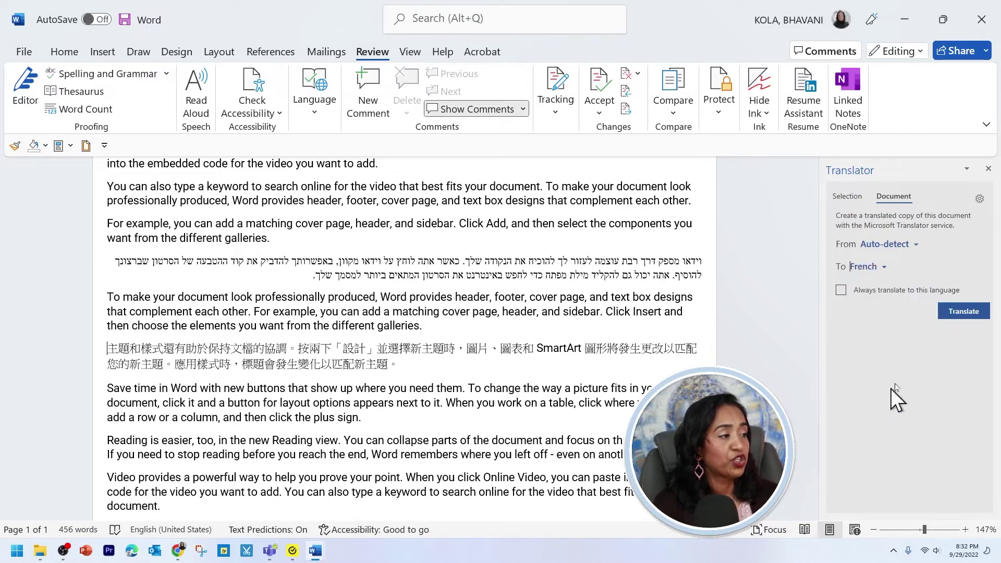
Create the French copy of the whole document, and use the Translator to translate that copy back into English.
{"action": "left_click", "coordinate": [964, 313]}
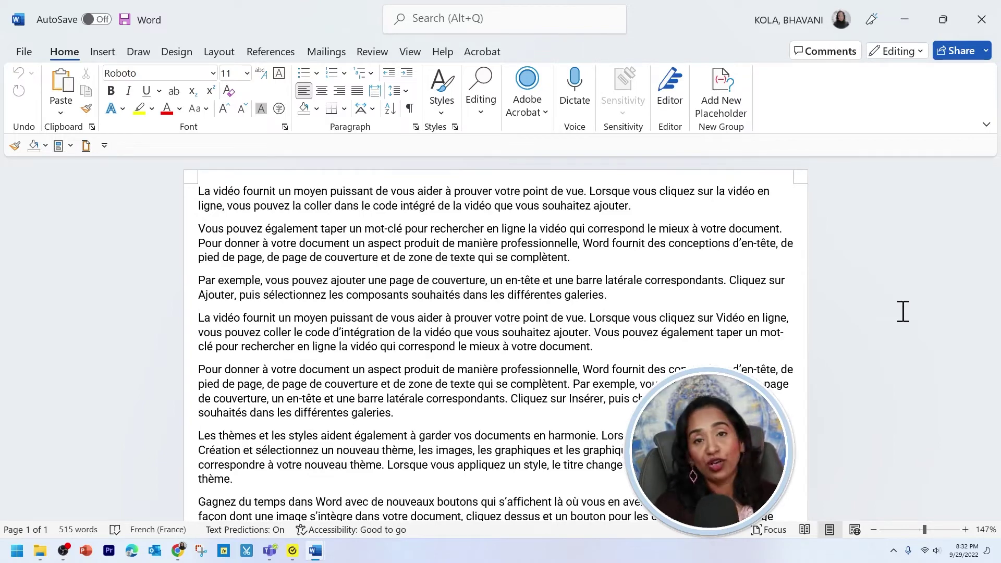
{"action": "left_click", "coordinate": [376, 55]}
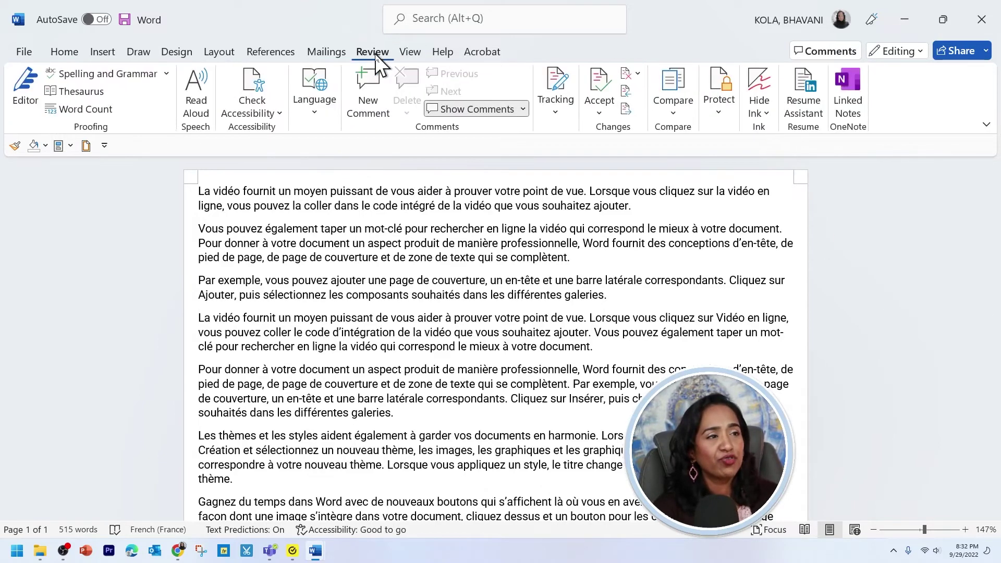
{"action": "left_click", "coordinate": [316, 102]}
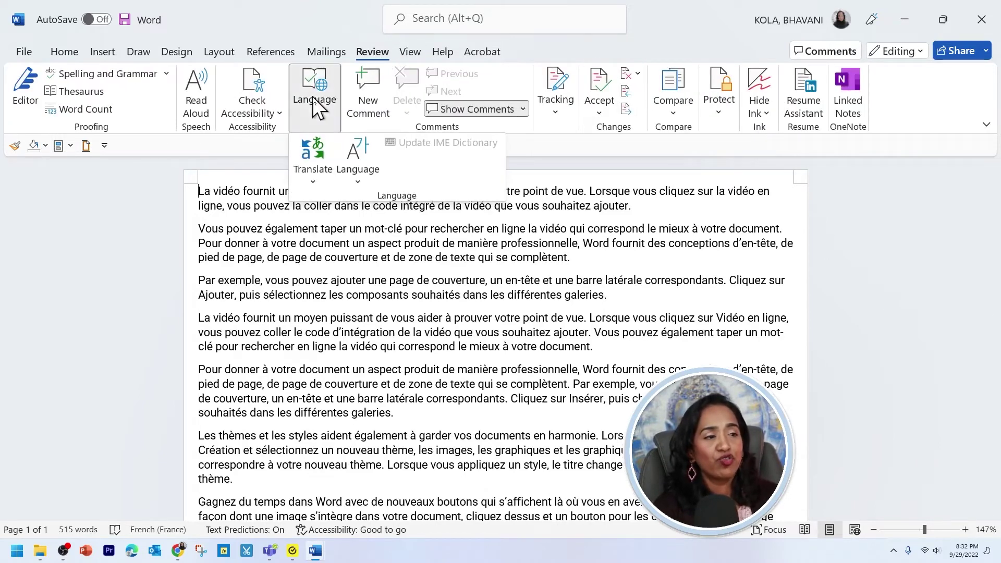
{"action": "left_click", "coordinate": [327, 168]}
{"action": "left_click", "coordinate": [368, 268]}
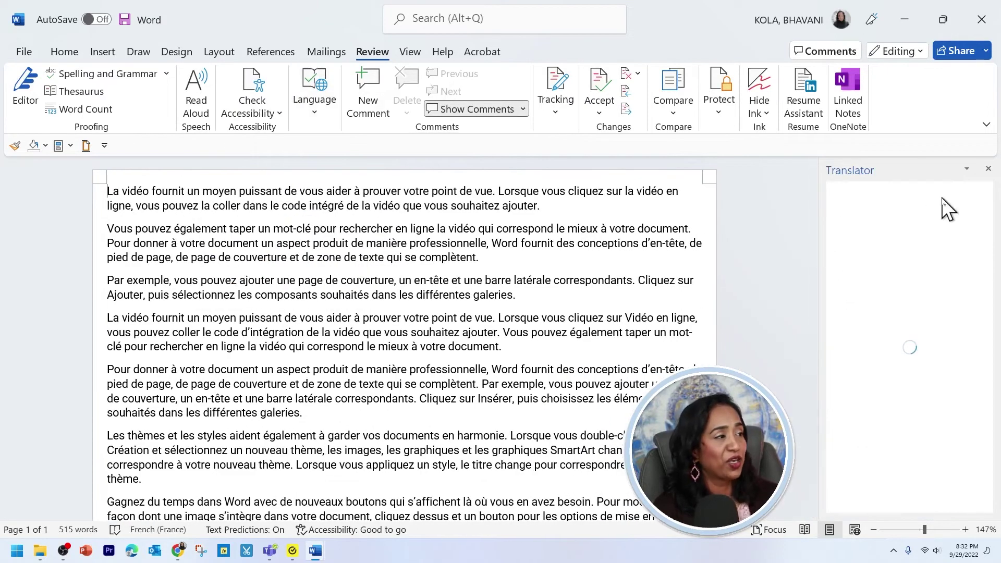
{"action": "left_click", "coordinate": [883, 268]}
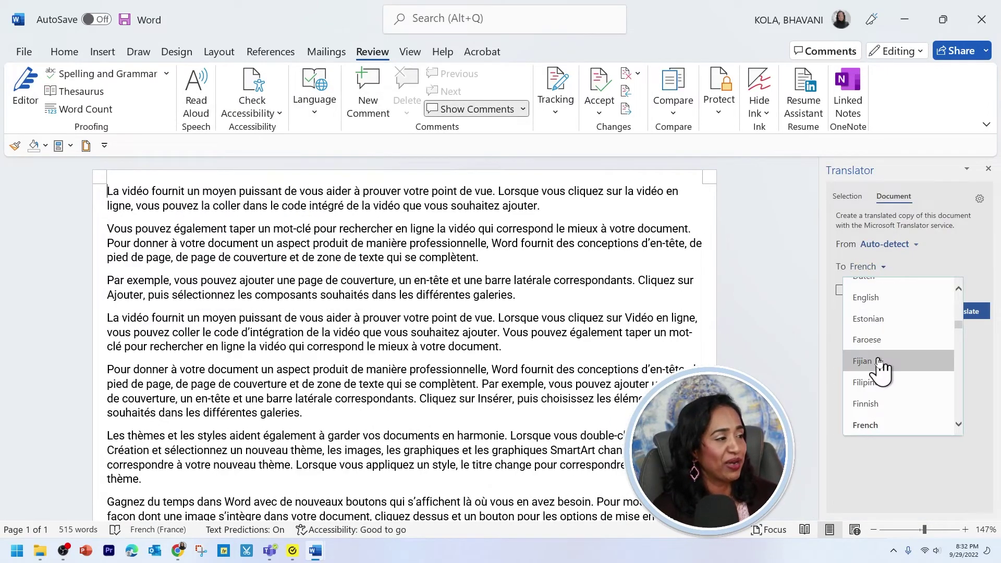
{"action": "scroll", "coordinate": [880, 350], "scroll_direction": "down", "scroll_amount": 1}
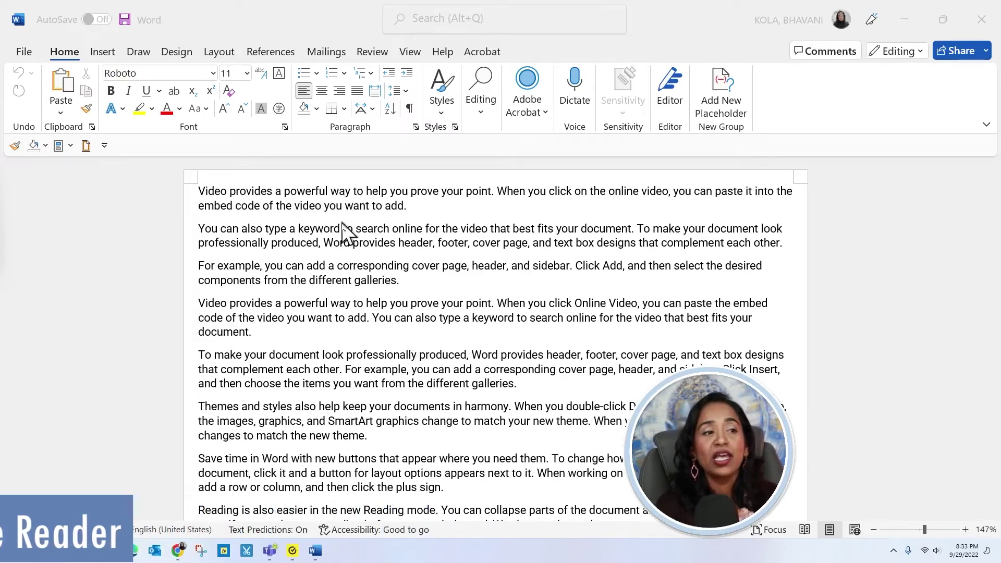
View the English document in Immersive Reader and set its column width to Wide.
{"action": "left_click", "coordinate": [410, 55]}
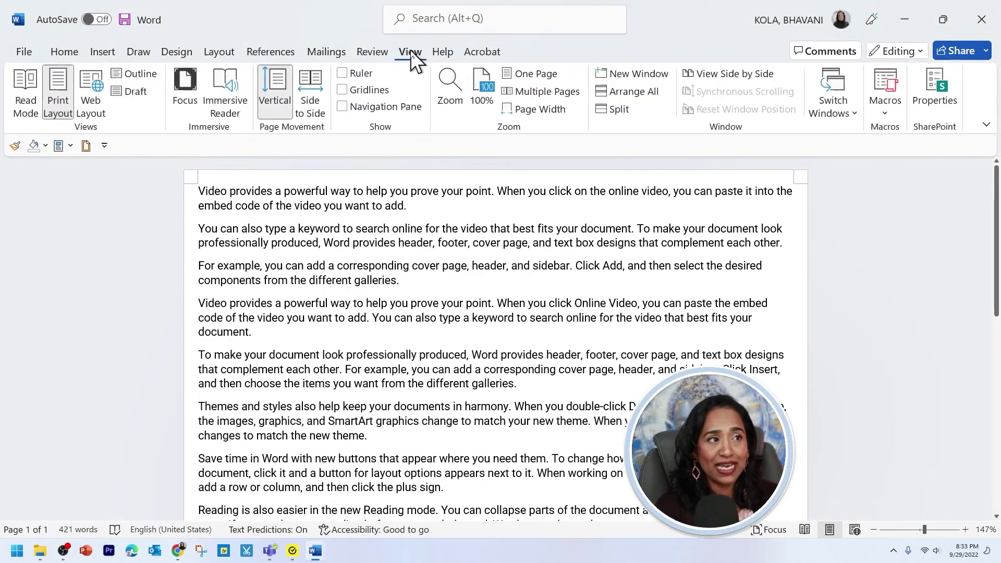
{"action": "left_click", "coordinate": [234, 101]}
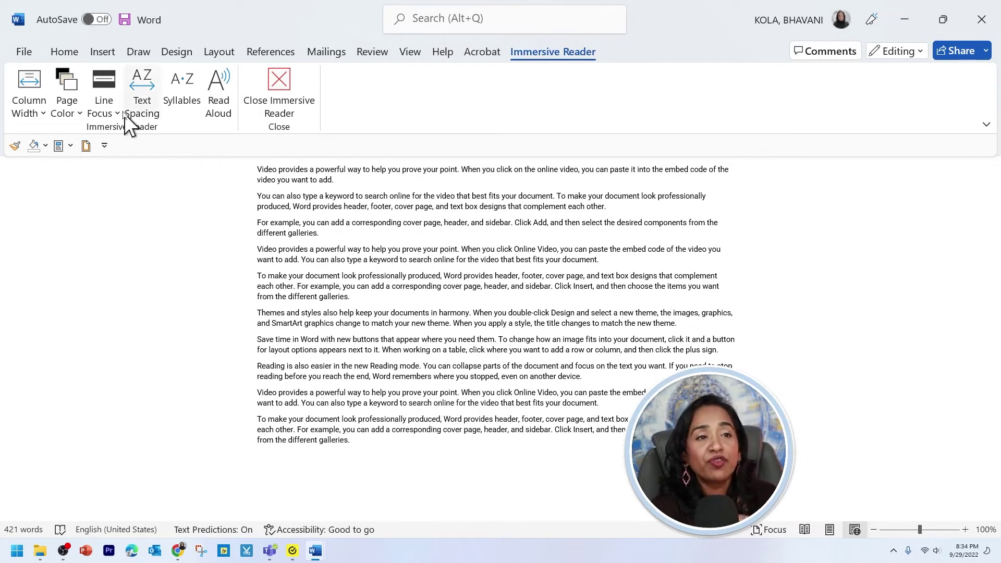
{"action": "left_click", "coordinate": [73, 89]}
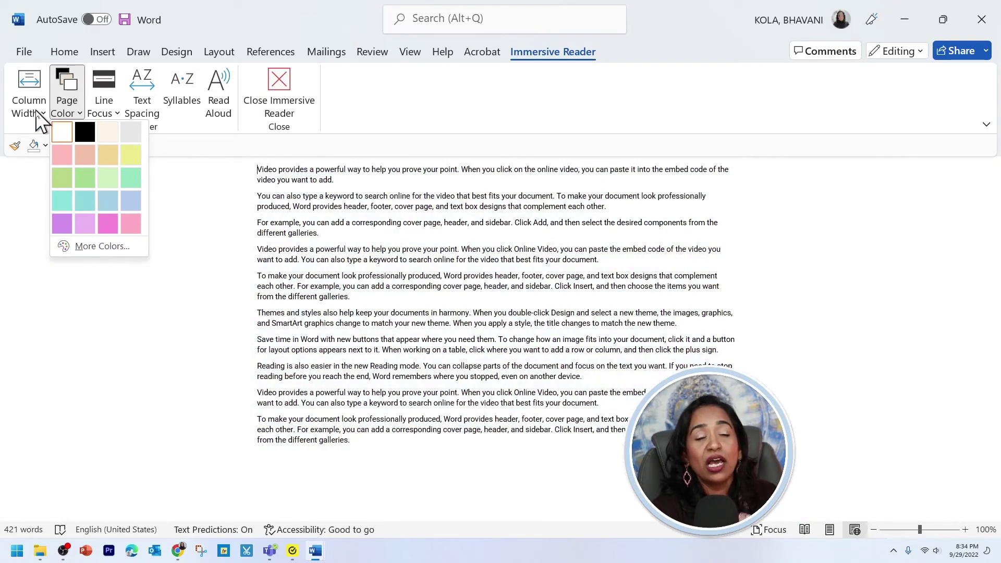
{"action": "left_click", "coordinate": [36, 111]}
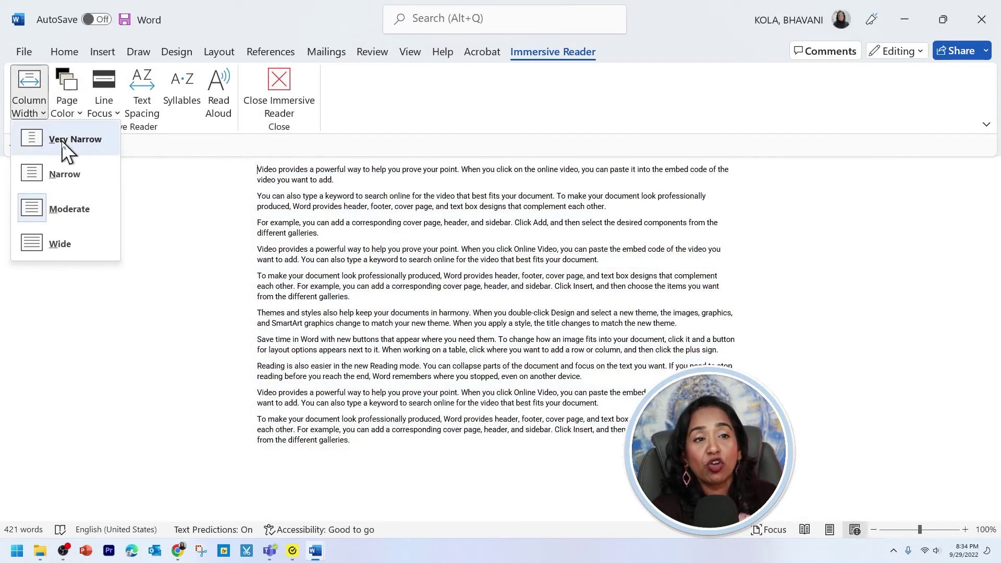
{"action": "left_click", "coordinate": [66, 245]}
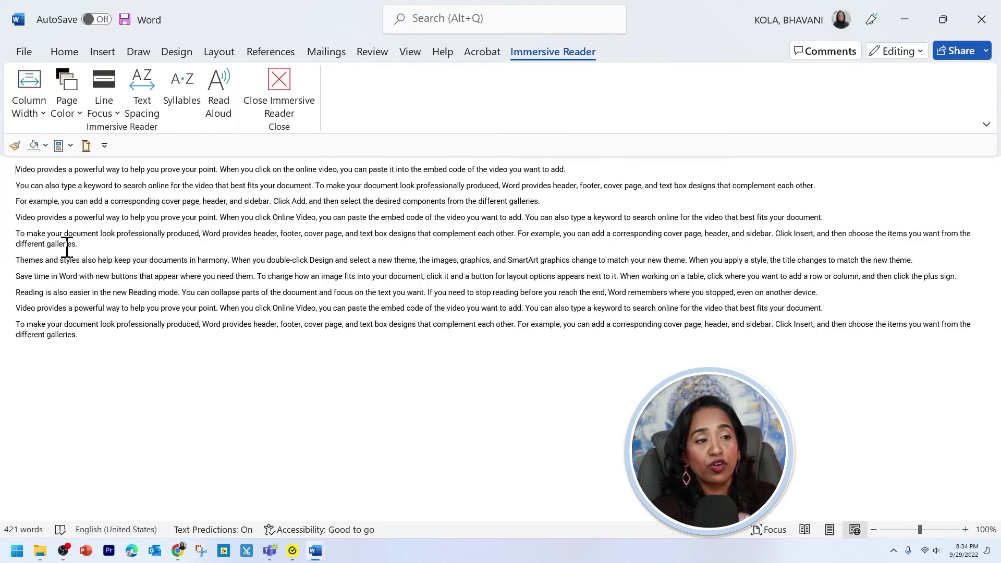
Try the One Line and Three Lines settings of Line Focus, and set it to Five Lines.
{"action": "left_click", "coordinate": [105, 104]}
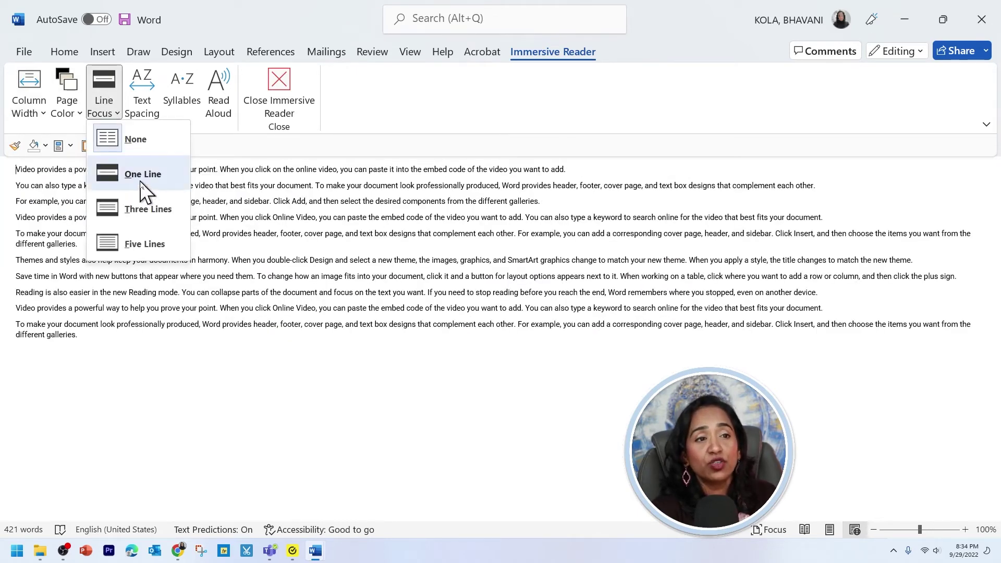
{"action": "left_click", "coordinate": [146, 173]}
{"action": "left_click", "coordinate": [113, 119]}
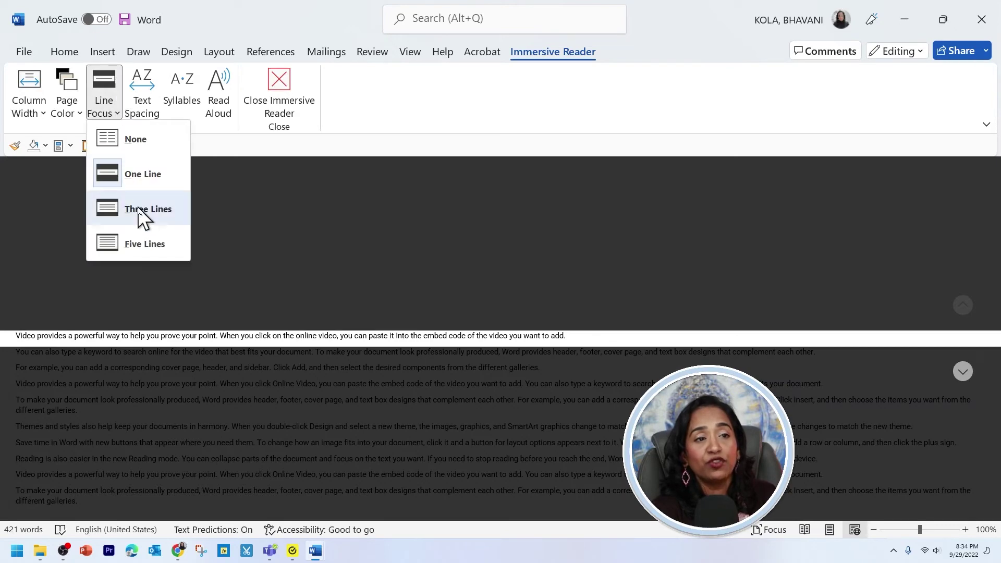
{"action": "left_click", "coordinate": [142, 208]}
{"action": "left_click", "coordinate": [114, 114]}
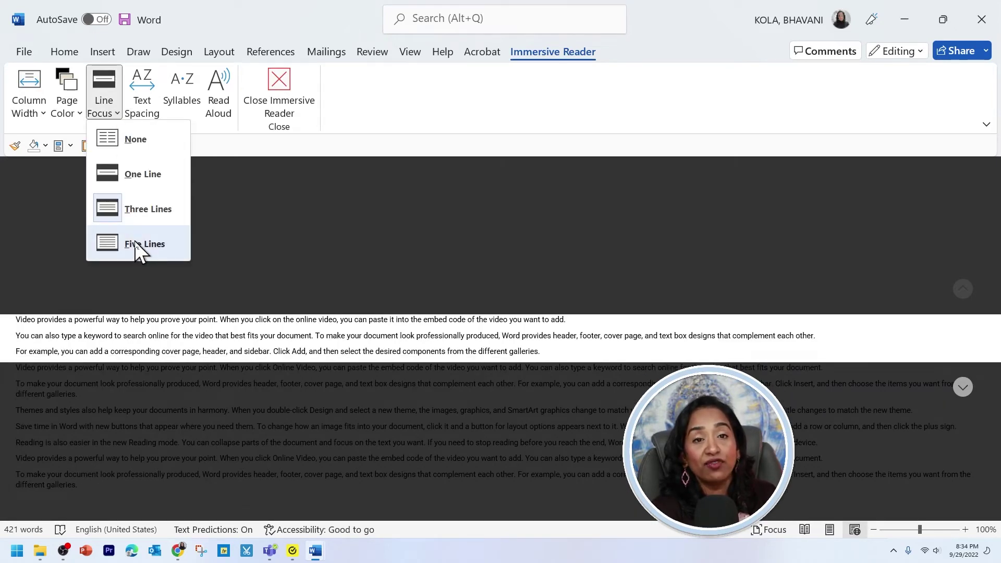
{"action": "left_click", "coordinate": [136, 242]}
Try the wider text spacing in Immersive Reader and turn it off again.
{"action": "left_click", "coordinate": [137, 98]}
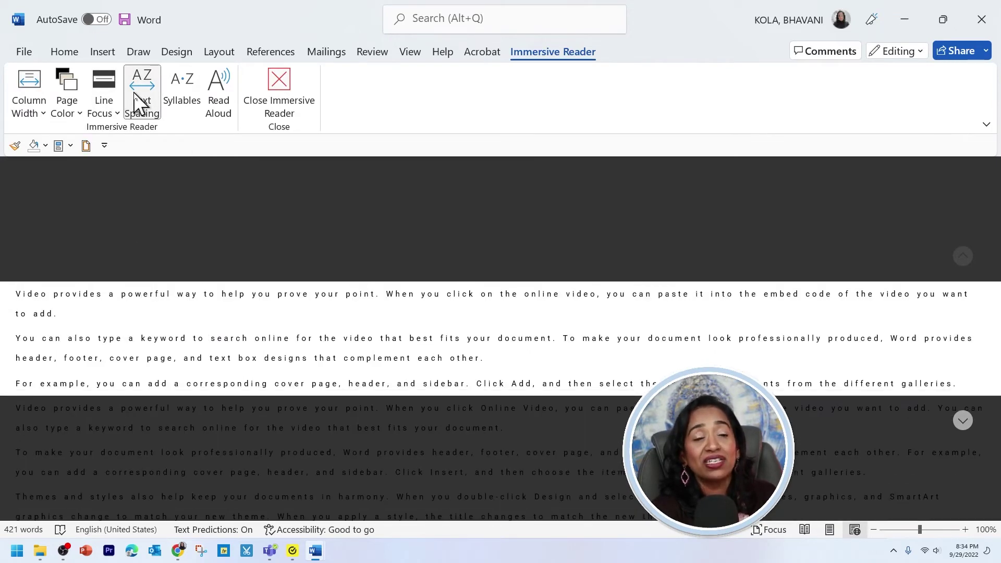
{"action": "left_click", "coordinate": [134, 100]}
{"action": "left_click", "coordinate": [136, 97]}
{"action": "left_click", "coordinate": [135, 96]}
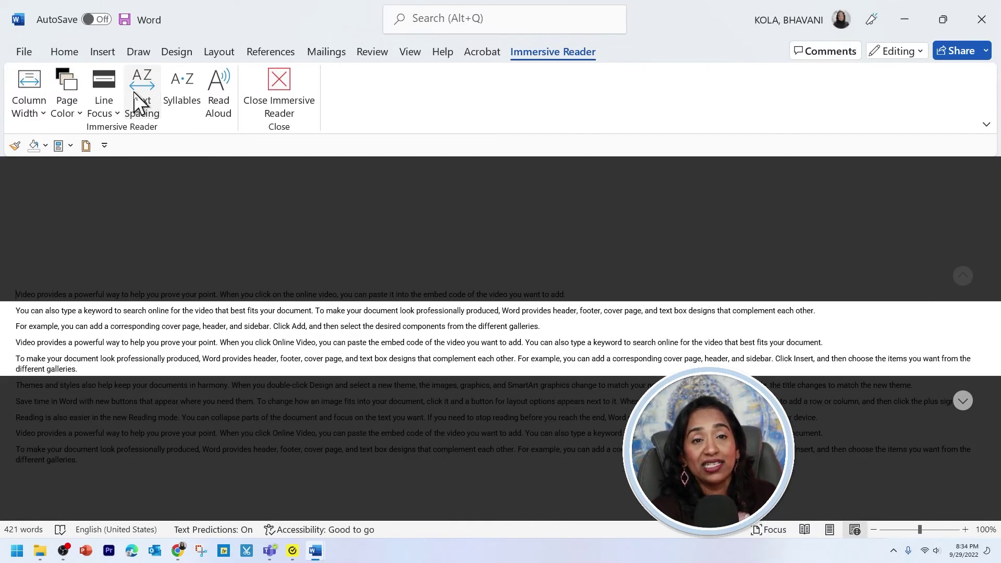
Read the text aloud, try a faster speed, switch to the Male voice at a slower speed, pause the reading and close Immersive Reader.
{"action": "left_click", "coordinate": [218, 101]}
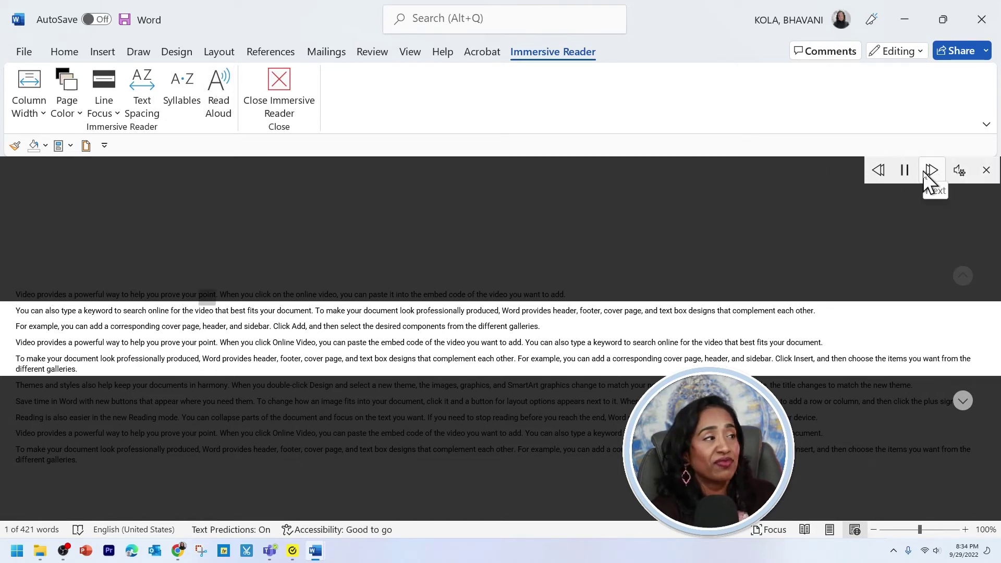
{"action": "left_click", "coordinate": [960, 171]}
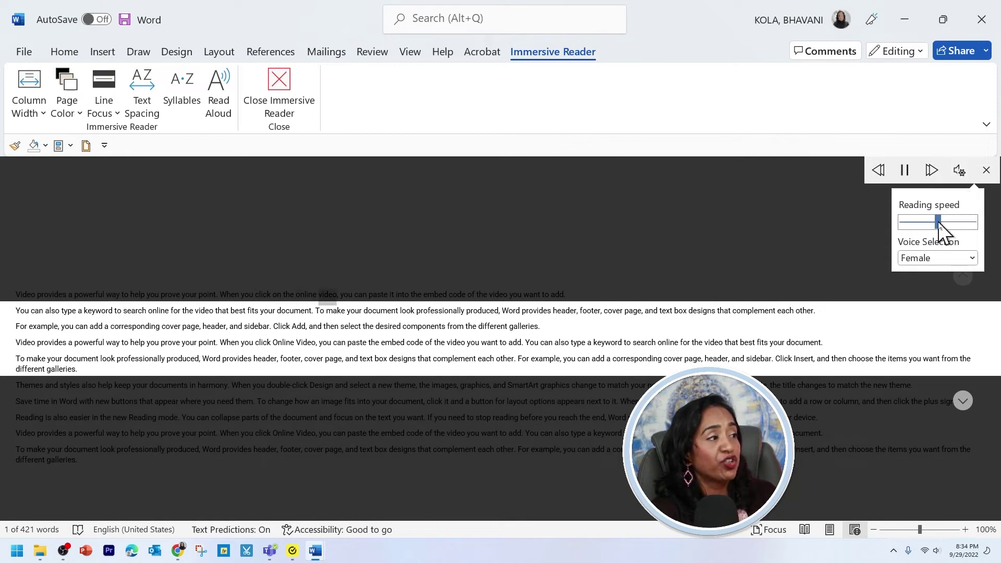
{"action": "left_click_drag", "start_coordinate": [942, 223], "coordinate": [953, 225]}
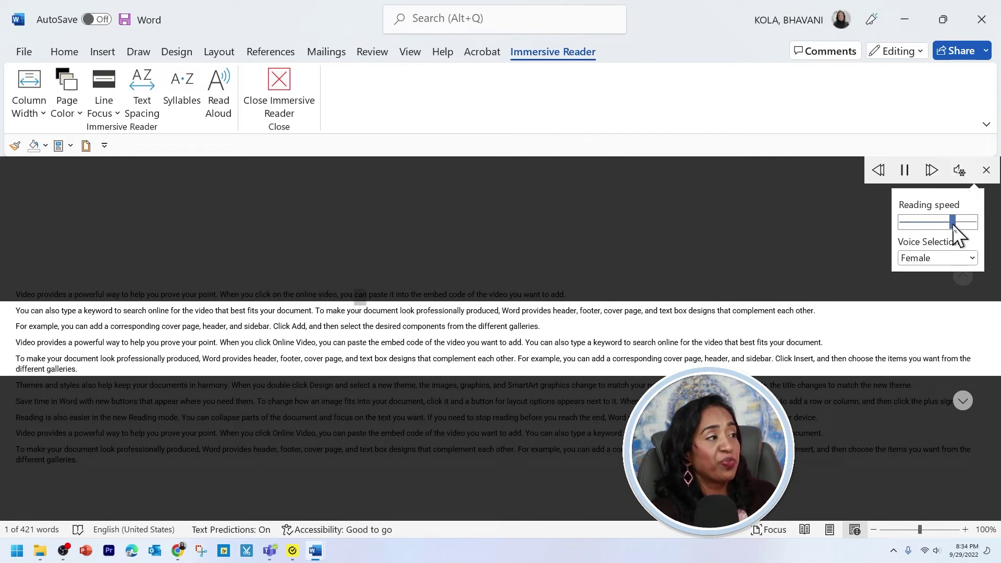
{"action": "left_click", "coordinate": [973, 258]}
{"action": "left_click", "coordinate": [924, 272]}
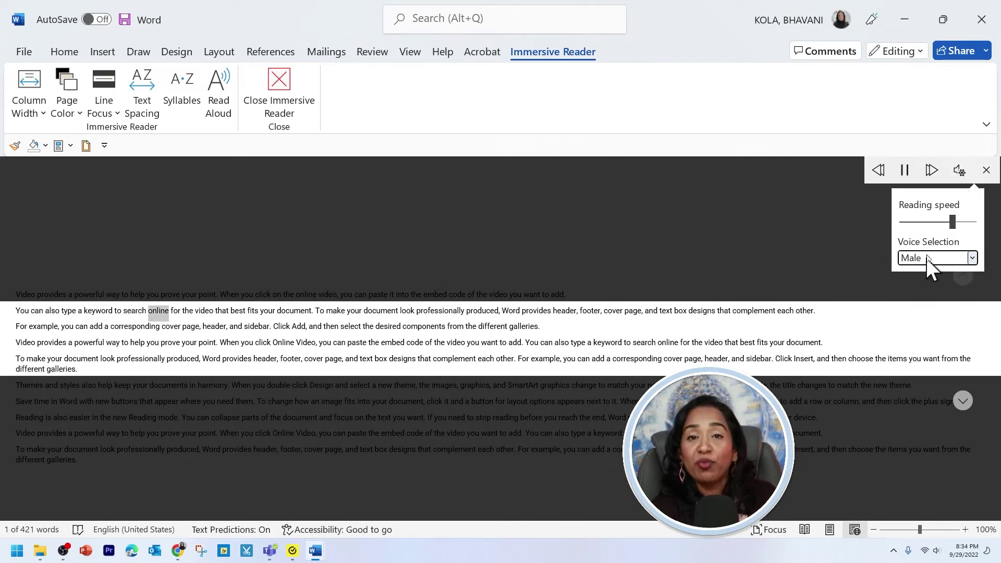
{"action": "left_click_drag", "start_coordinate": [953, 224], "coordinate": [918, 237]}
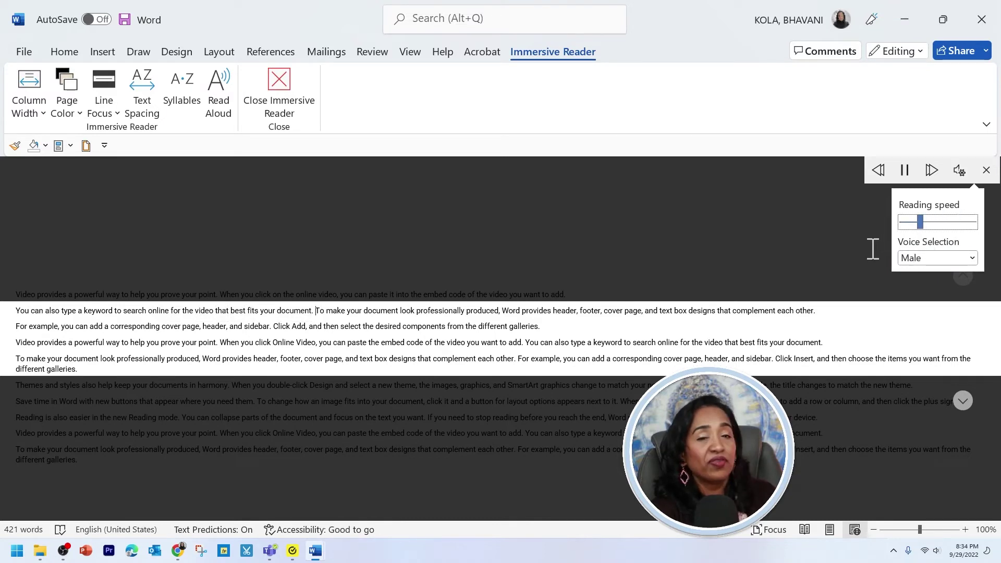
{"action": "left_click", "coordinate": [906, 171]}
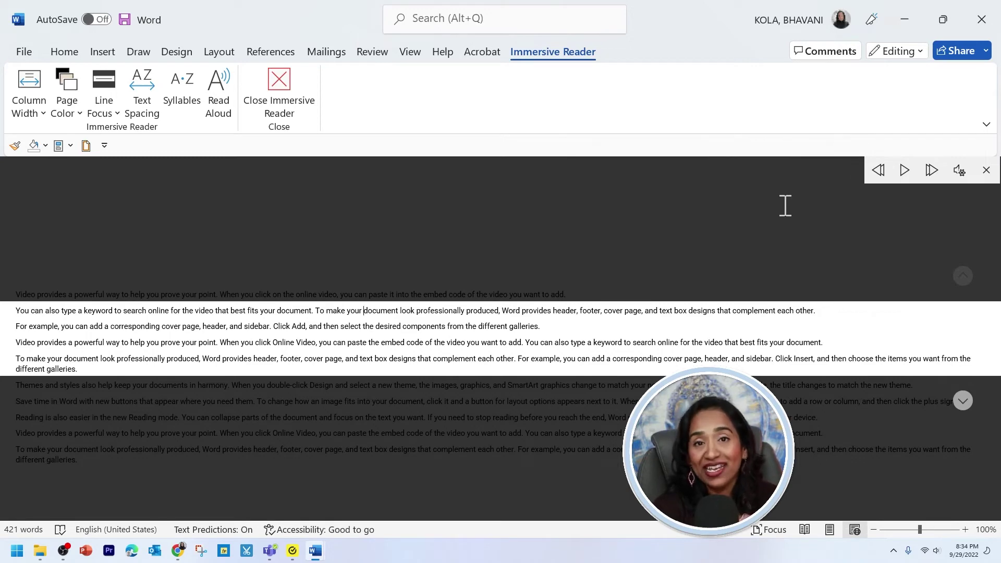
{"action": "left_click", "coordinate": [272, 89]}
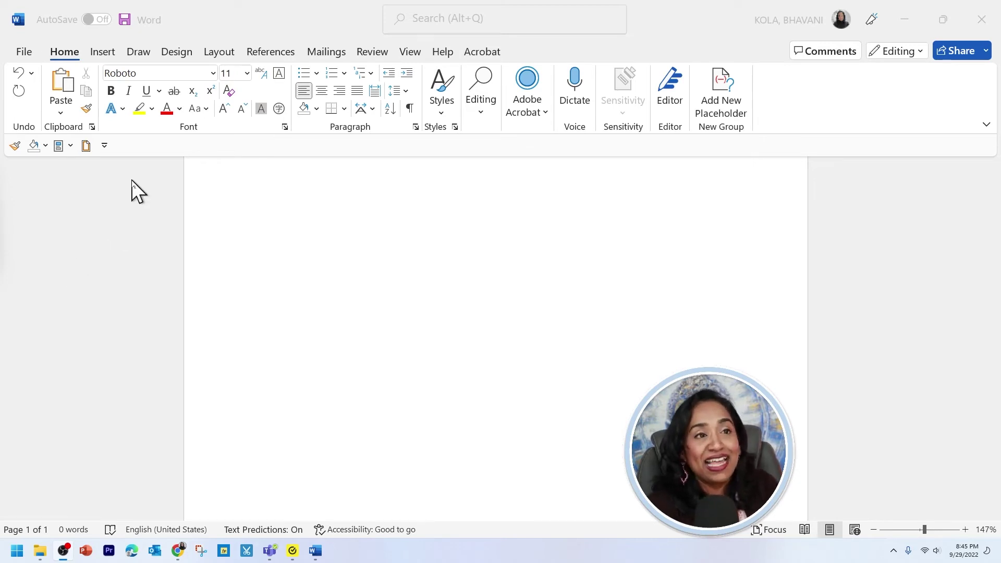
Start an Ink to Math equation in the blank document and handwrite the fraction (2x² − 4x³ + 5x⁵) / √(x² − 4x − 2).
{"action": "left_click", "coordinate": [139, 54]}
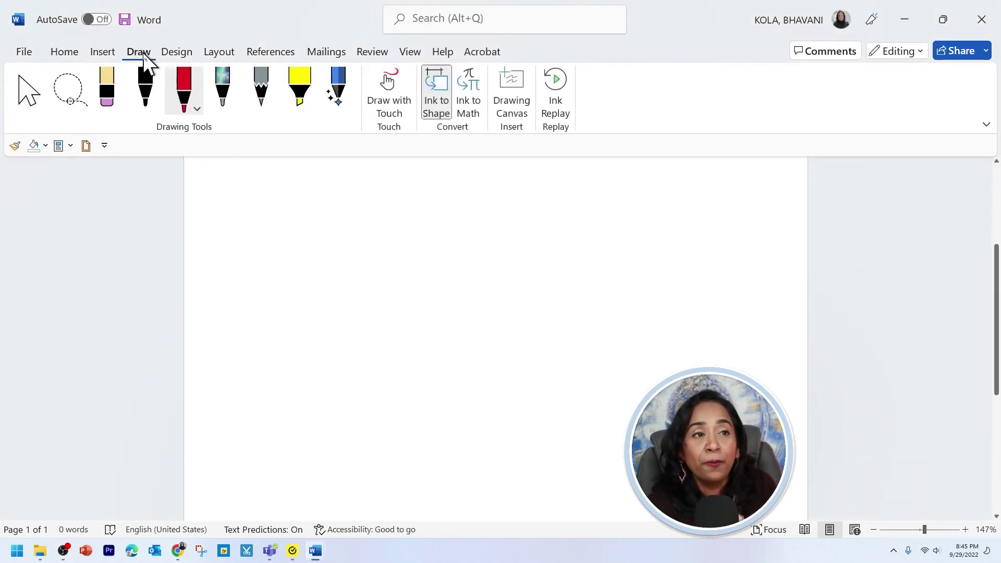
{"action": "left_click", "coordinate": [471, 92]}
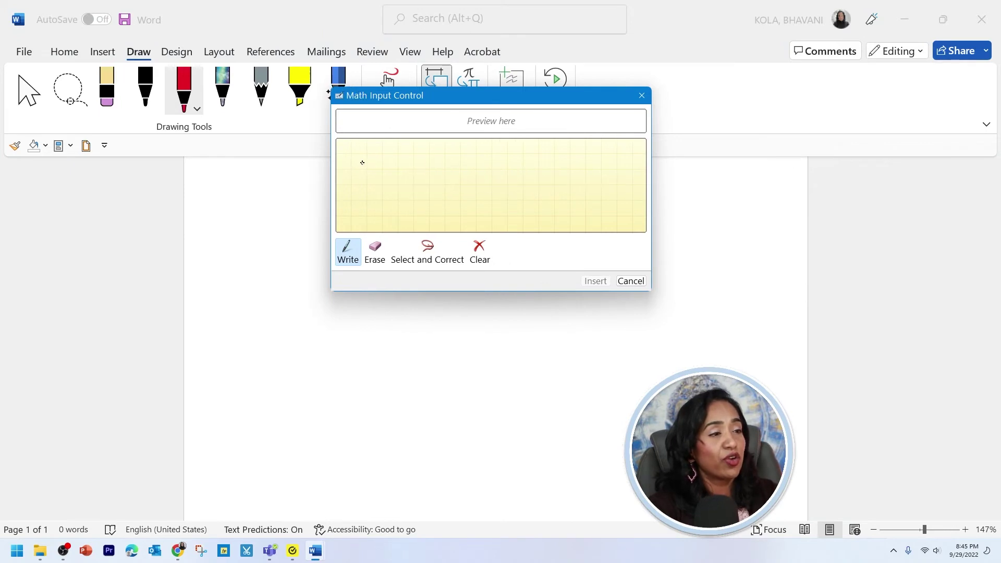
{"action": "mouse_move", "coordinate": [358, 164]}
{"action": "left_mouse_down"}
{"action": "mouse_move", "coordinate": [372, 177]}
{"action": "mouse_move", "coordinate": [394, 162]}
{"action": "mouse_move", "coordinate": [432, 176]}
{"action": "mouse_move", "coordinate": [446, 166]}
{"action": "mouse_move", "coordinate": [465, 170]}
{"action": "mouse_move", "coordinate": [458, 177]}
{"action": "mouse_move", "coordinate": [498, 166]}
{"action": "mouse_move", "coordinate": [499, 177]}
{"action": "mouse_move", "coordinate": [499, 168]}
{"action": "left_mouse_up"}
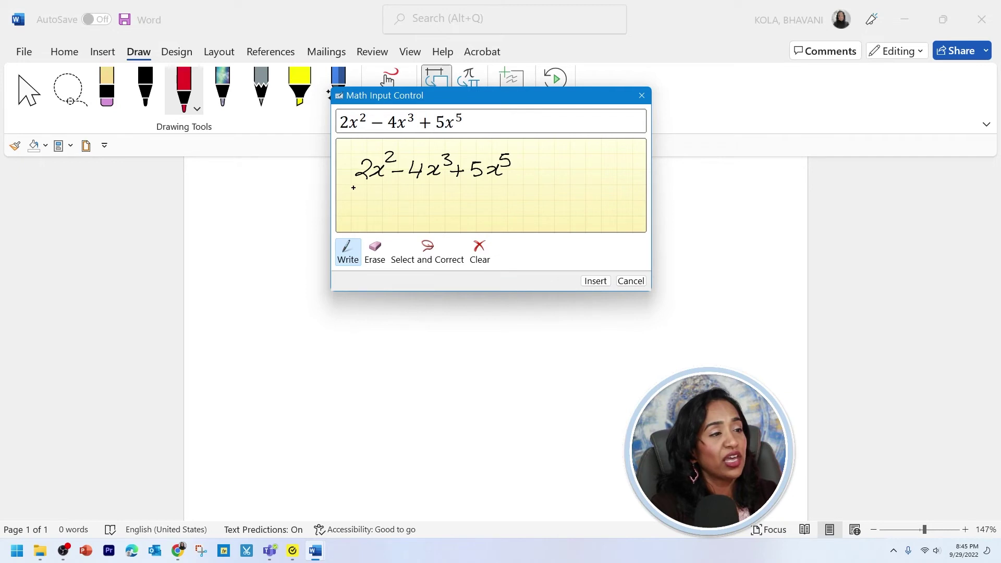
{"action": "left_click_drag", "start_coordinate": [351, 188], "coordinate": [504, 184]}
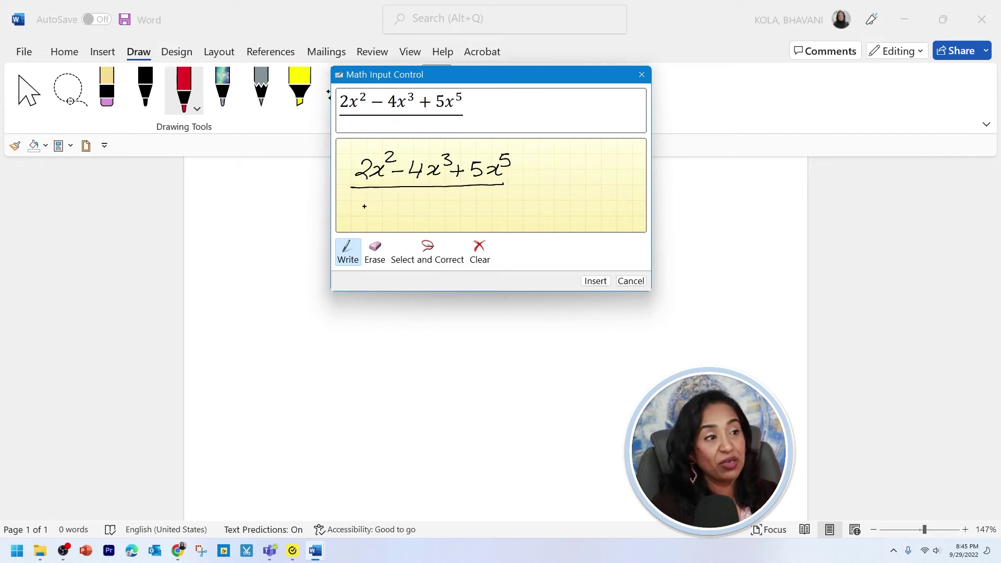
{"action": "left_click_drag", "start_coordinate": [354, 205], "coordinate": [491, 198]}
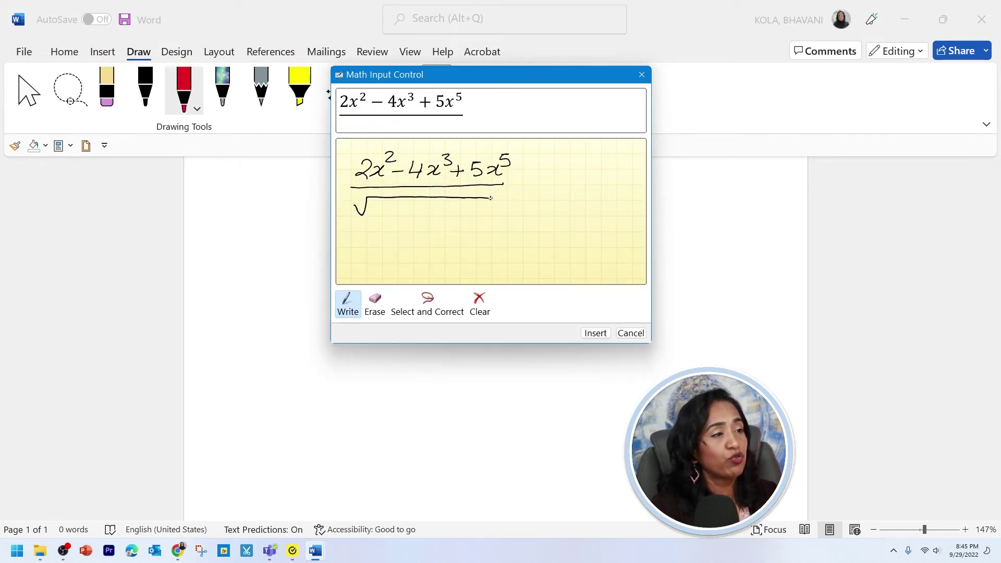
{"action": "left_click_drag", "start_coordinate": [376, 208], "coordinate": [401, 211]}
{"action": "left_click_drag", "start_coordinate": [420, 208], "coordinate": [485, 216]}
Complete the handwritten equation with = √x / (x² + 3) and insert it into the document.
{"action": "left_click_drag", "start_coordinate": [524, 176], "coordinate": [537, 176]}
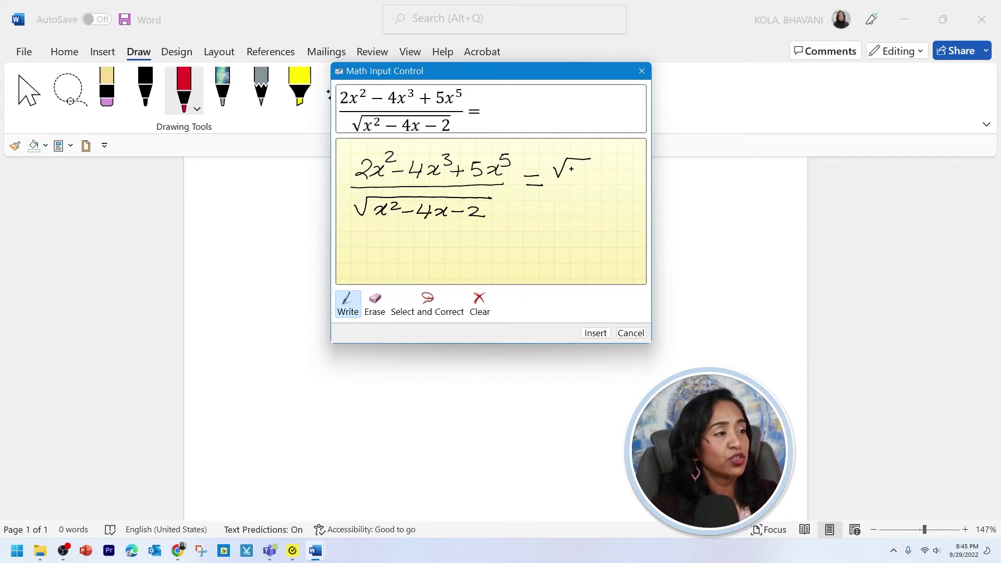
{"action": "mouse_move", "coordinate": [568, 170]}
{"action": "left_mouse_down"}
{"action": "mouse_move", "coordinate": [588, 189]}
{"action": "mouse_move", "coordinate": [577, 204]}
{"action": "left_mouse_up"}
{"action": "left_click_drag", "start_coordinate": [575, 207], "coordinate": [598, 215]}
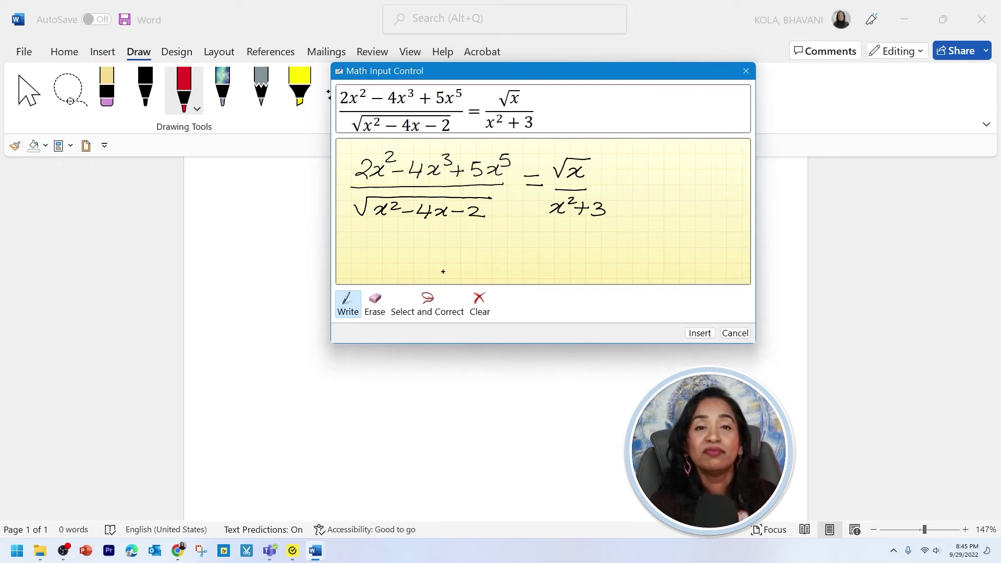
{"action": "left_click", "coordinate": [700, 334]}
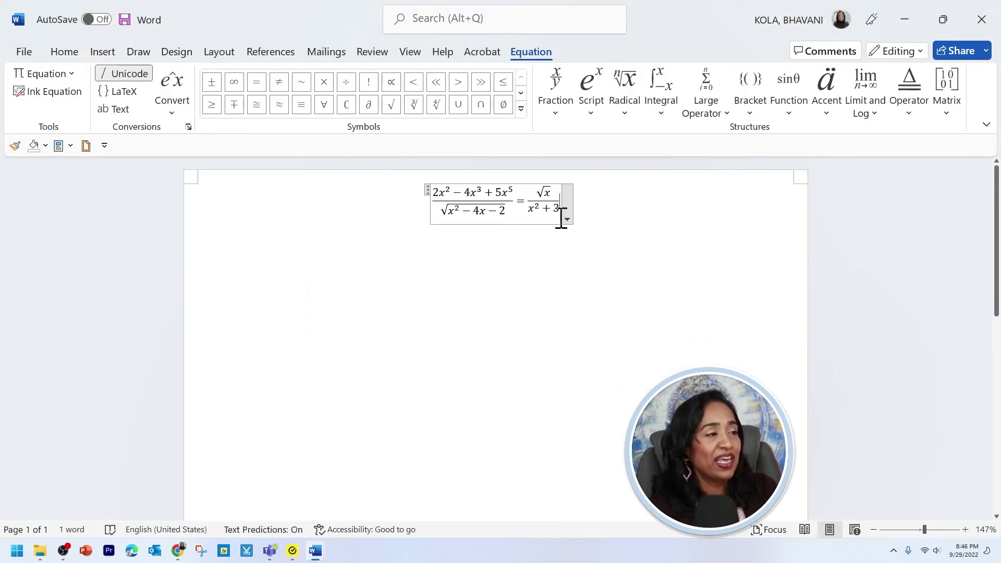
Enlarge the whole inserted equation to font size 20.
{"action": "left_click_drag", "start_coordinate": [561, 217], "coordinate": [425, 189]}
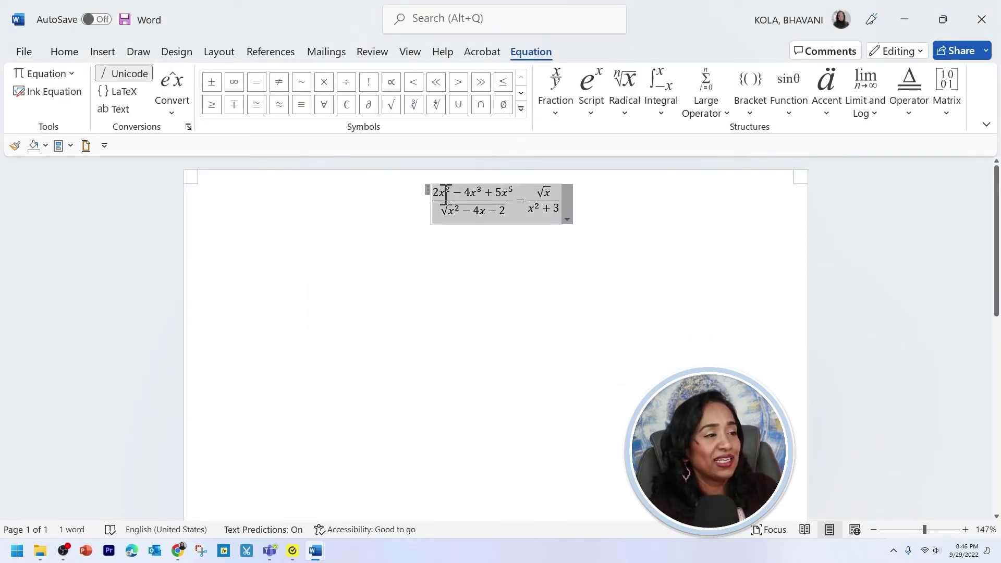
{"action": "left_click", "coordinate": [73, 51]}
{"action": "left_click", "coordinate": [224, 108]}
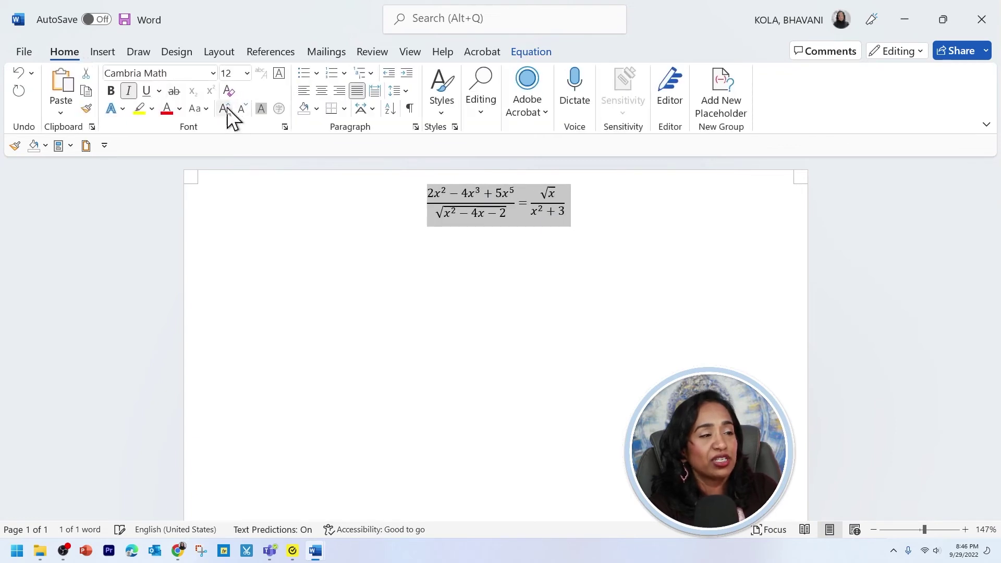
{"action": "left_click", "coordinate": [224, 108]}
{"action": "left_click", "coordinate": [225, 108]}
{"action": "left_click", "coordinate": [224, 108]}
{"action": "left_click", "coordinate": [225, 107]}
{"action": "left_click", "coordinate": [342, 306]}
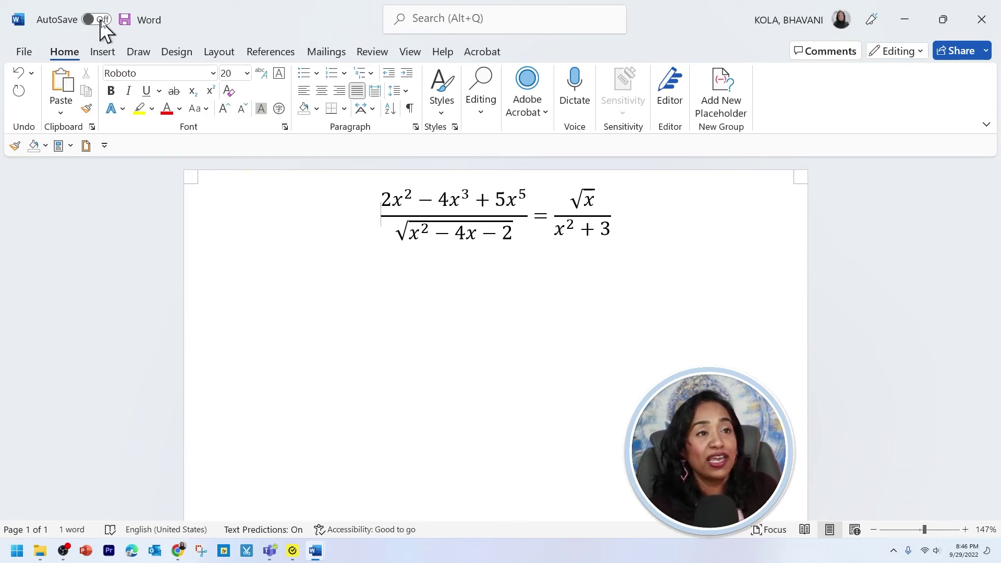
Turn on Ink to Shape and draw a red circle, a four-sided shape and another closed shape in a row below the equation.
{"action": "left_click", "coordinate": [139, 50]}
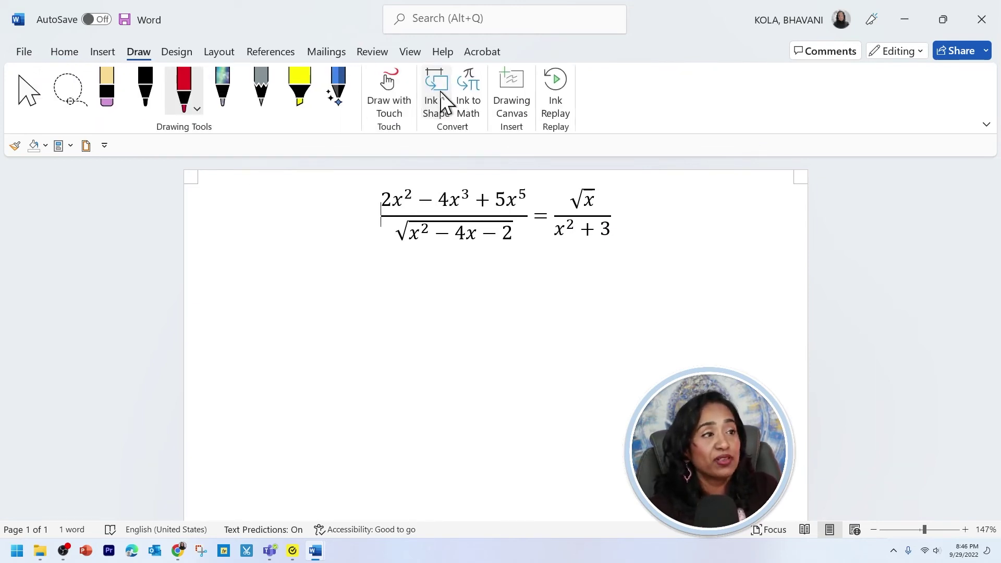
{"action": "left_click", "coordinate": [383, 105]}
{"action": "left_click", "coordinate": [200, 102]}
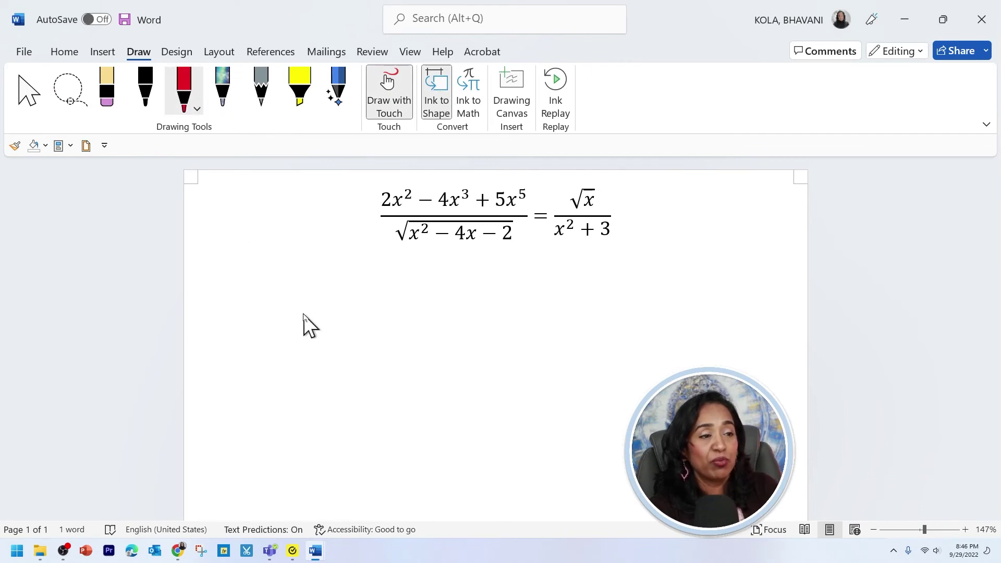
{"action": "mouse_move", "coordinate": [296, 304]}
{"action": "left_mouse_down"}
{"action": "mouse_move", "coordinate": [261, 351]}
{"action": "mouse_move", "coordinate": [393, 358]}
{"action": "mouse_move", "coordinate": [303, 309]}
{"action": "left_mouse_up"}
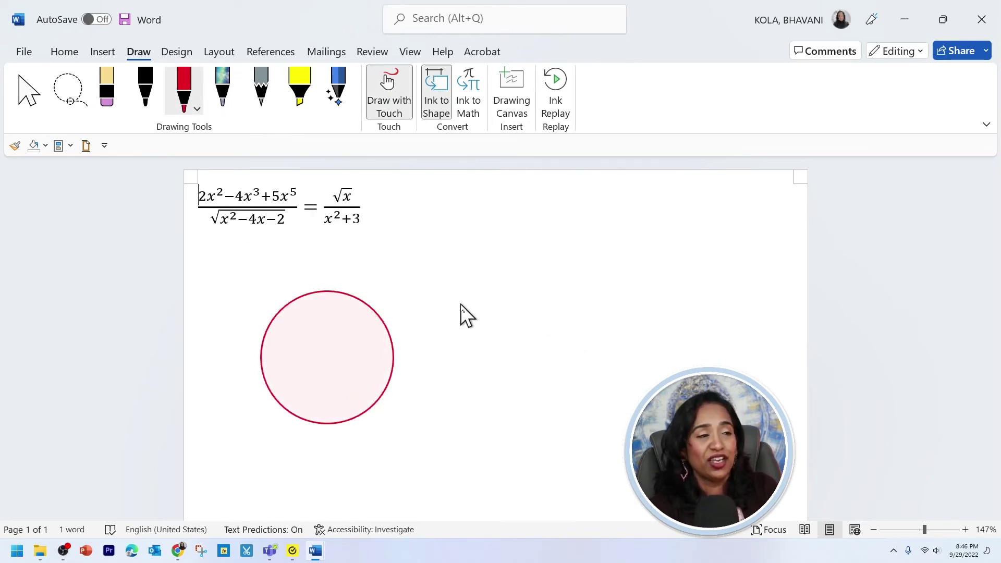
{"action": "mouse_move", "coordinate": [445, 299]}
{"action": "left_mouse_down"}
{"action": "mouse_move", "coordinate": [445, 355]}
{"action": "mouse_move", "coordinate": [561, 407]}
{"action": "mouse_move", "coordinate": [557, 285]}
{"action": "mouse_move", "coordinate": [447, 312]}
{"action": "left_mouse_up"}
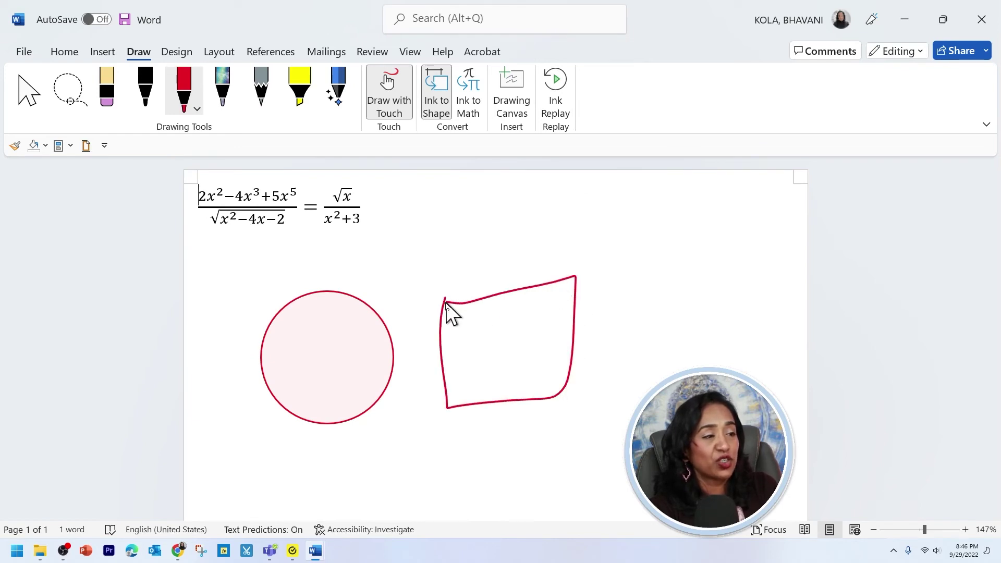
{"action": "mouse_move", "coordinate": [619, 282]}
{"action": "left_mouse_down"}
{"action": "mouse_move", "coordinate": [611, 381]}
{"action": "mouse_move", "coordinate": [652, 377]}
{"action": "mouse_move", "coordinate": [622, 295]}
{"action": "left_mouse_up"}
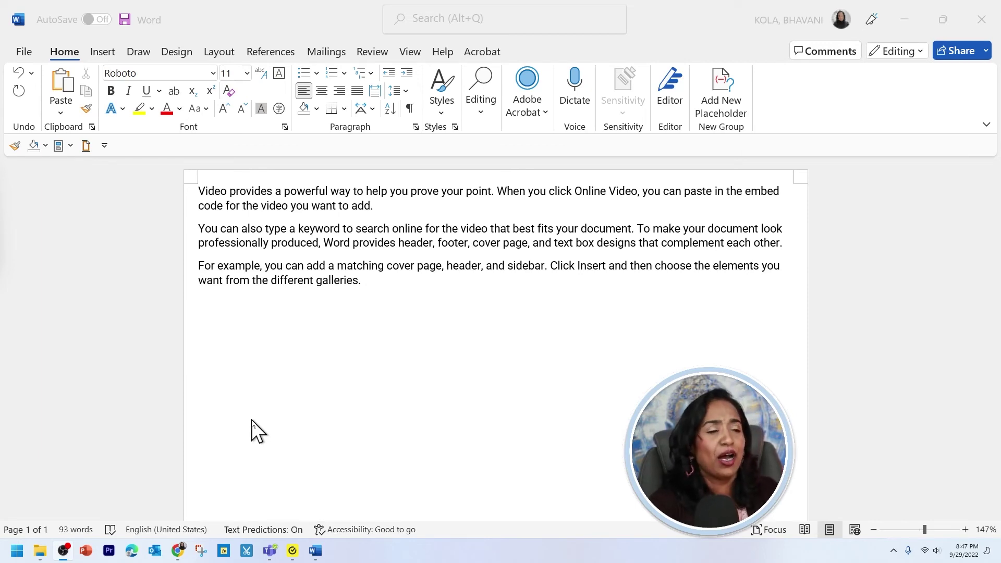
Embed the file 6.6 Graphs of the Secant and Cosecant Functions PPT [Recovered].pdf from Documents below the last paragraph, displayed as an icon.
{"action": "left_click", "coordinate": [102, 56]}
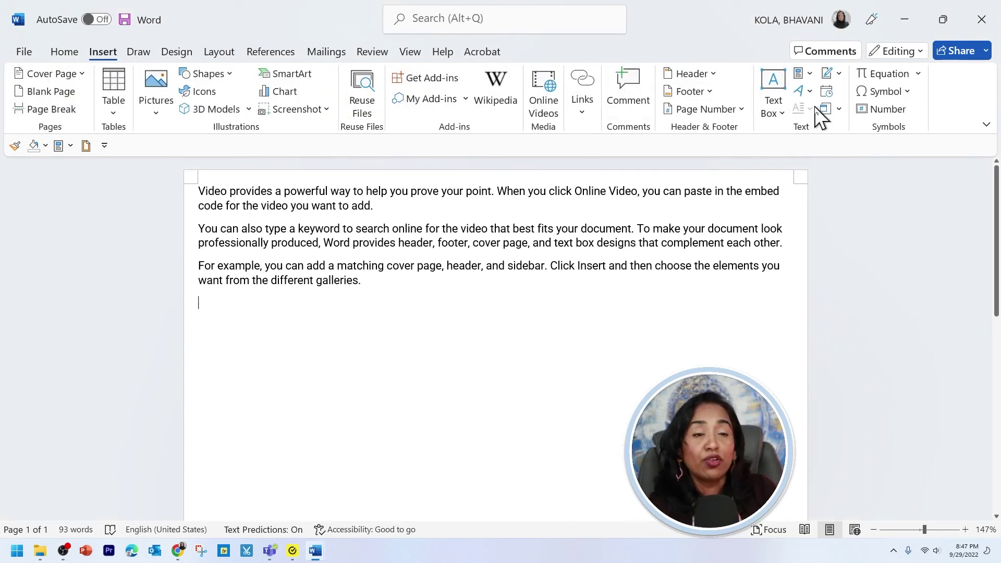
{"action": "left_click", "coordinate": [840, 109]}
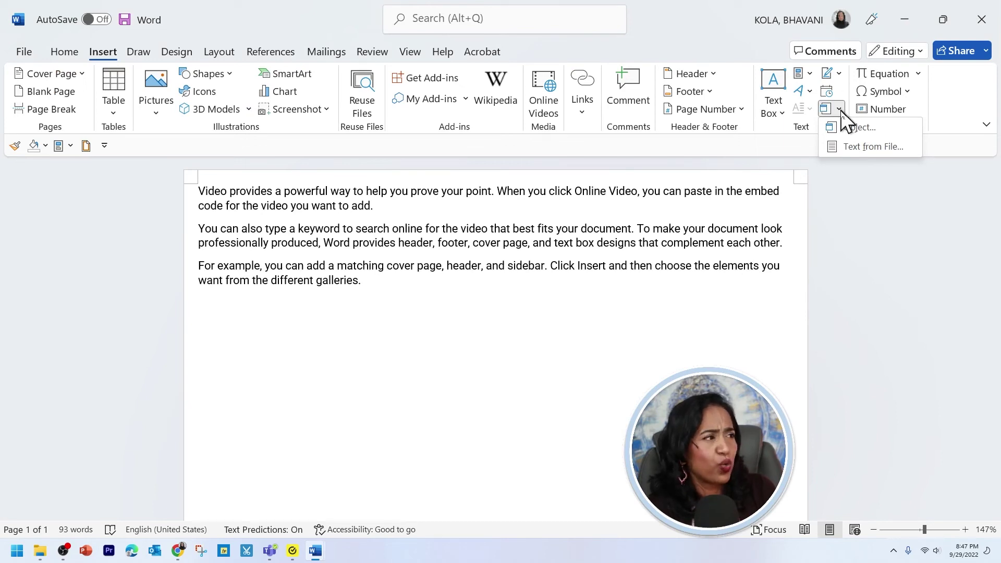
{"action": "left_click", "coordinate": [845, 129]}
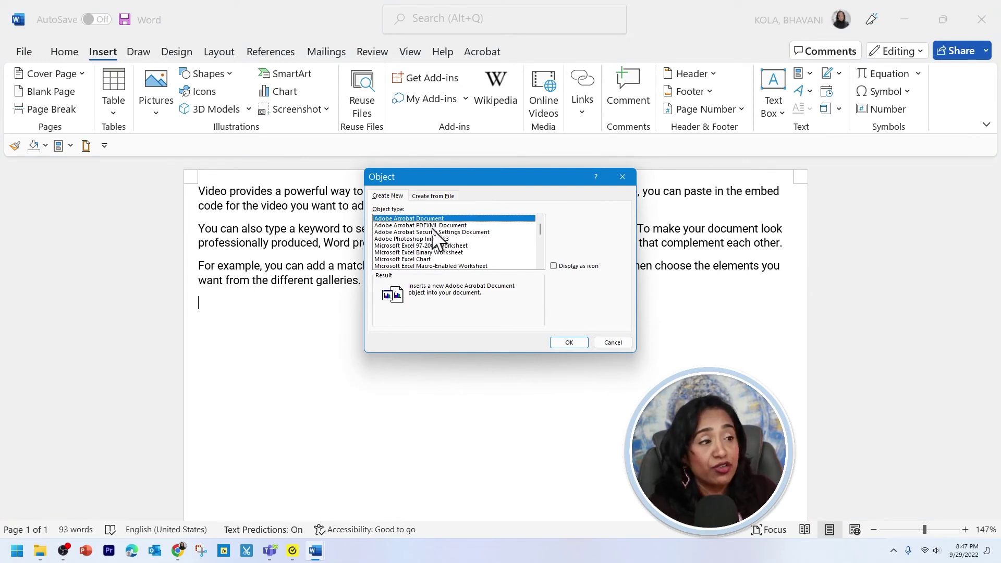
{"action": "scroll", "coordinate": [432, 230], "scroll_direction": "down", "scroll_amount": 3}
{"action": "scroll", "coordinate": [438, 264], "scroll_direction": "up", "scroll_amount": 3}
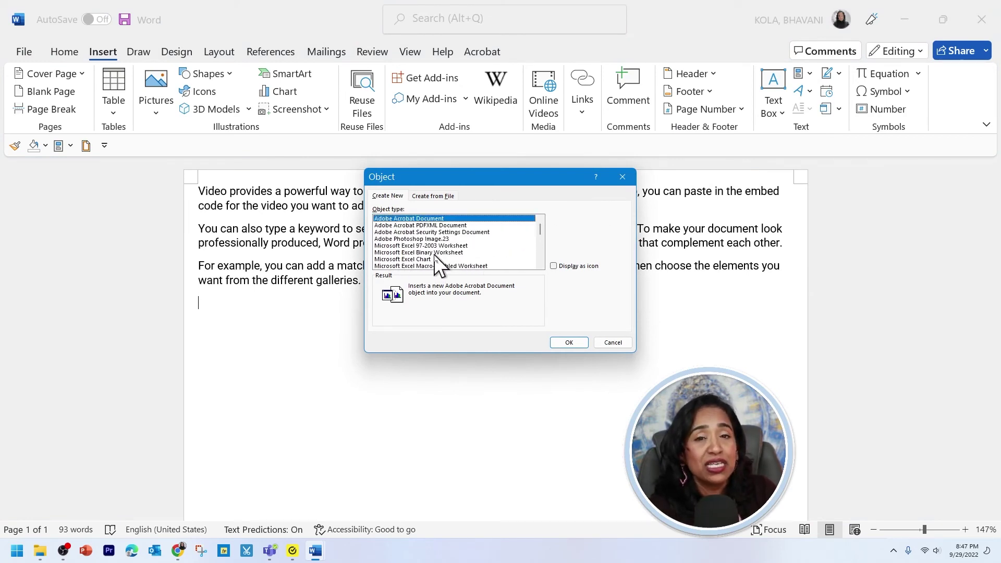
{"action": "left_click", "coordinate": [445, 196]}
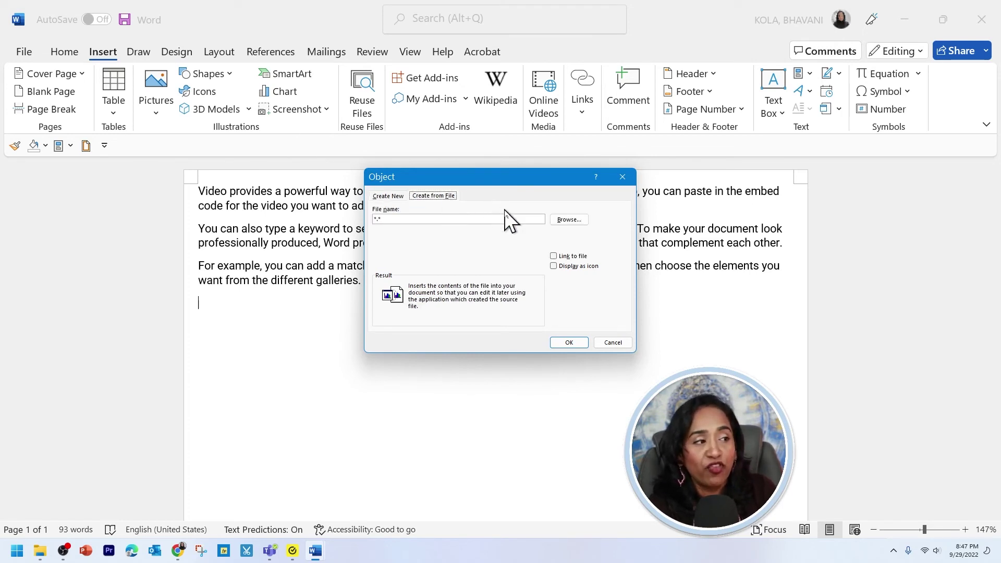
{"action": "left_click", "coordinate": [569, 219]}
{"action": "scroll", "coordinate": [599, 313], "scroll_direction": "down", "scroll_amount": 3}
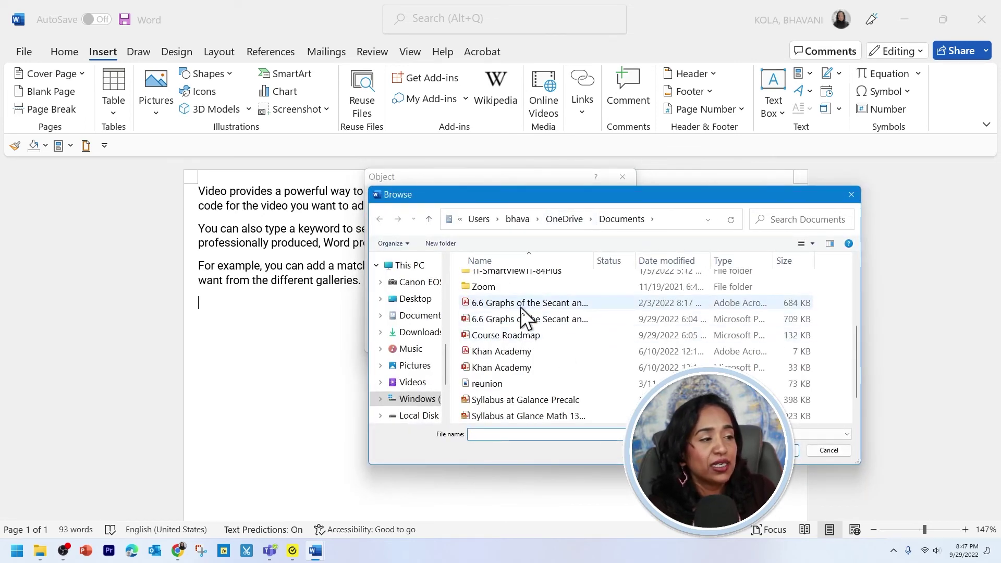
{"action": "left_click", "coordinate": [521, 306]}
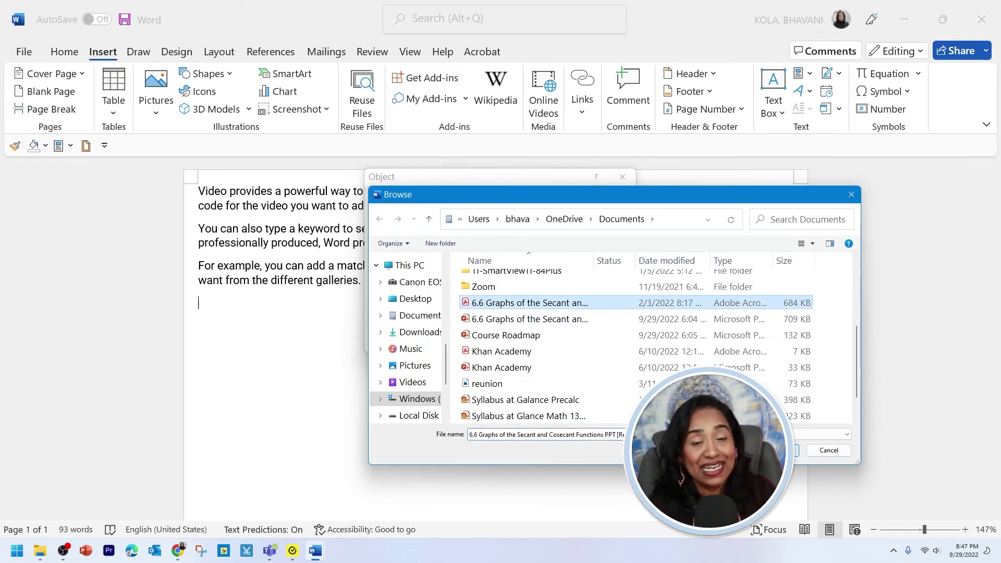
{"action": "left_click", "coordinate": [774, 450]}
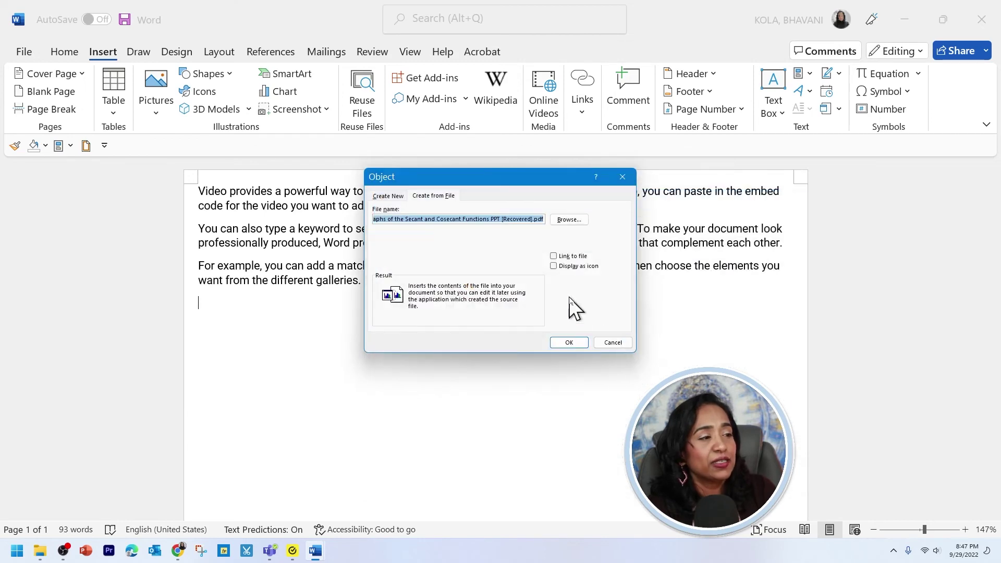
{"action": "left_click", "coordinate": [554, 266]}
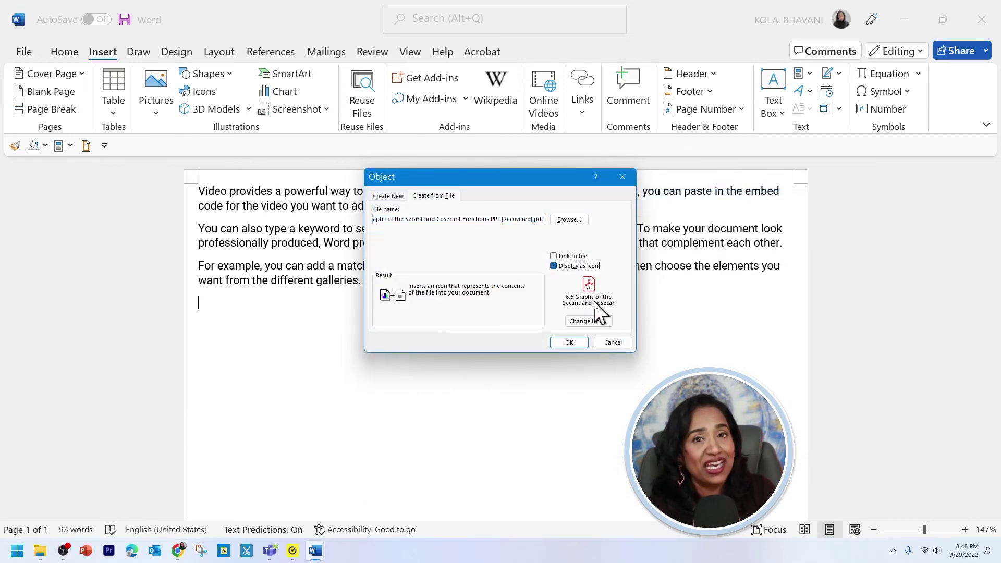
{"action": "left_click", "coordinate": [569, 342]}
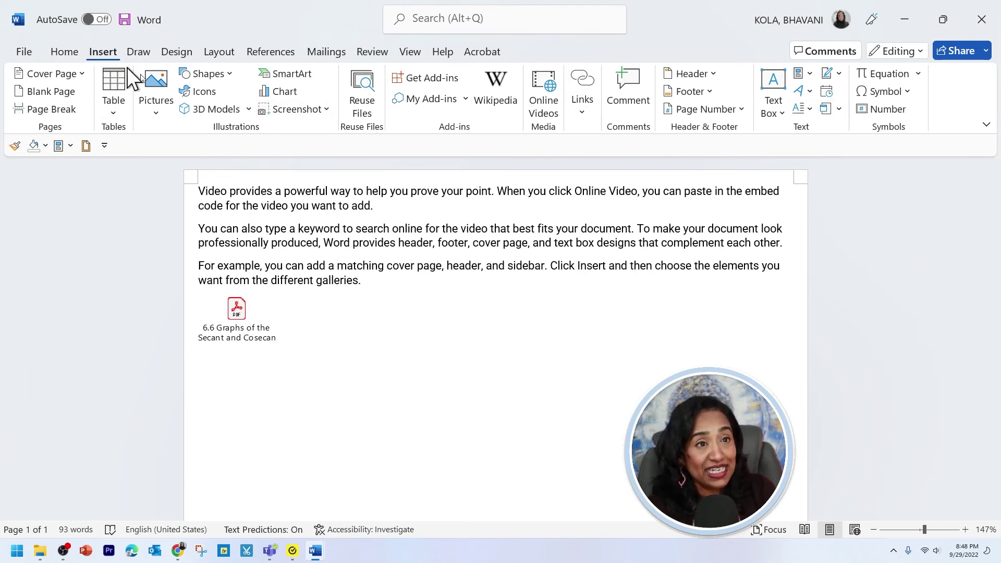
Embed the presentation Course Roadmap.pptx from Documents next to the PDF icon, also displayed as an icon.
{"action": "left_click", "coordinate": [828, 111]}
{"action": "left_click", "coordinate": [442, 196]}
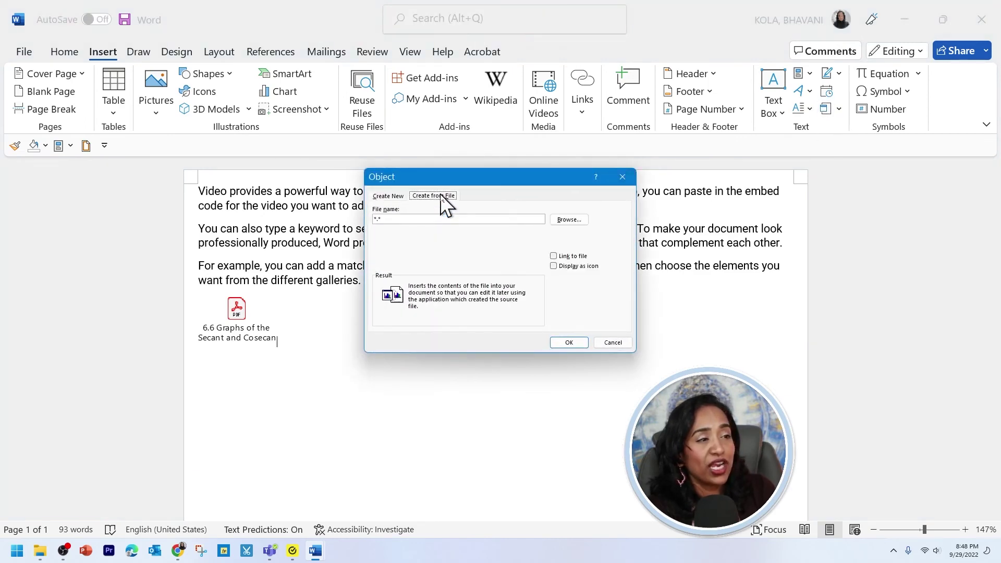
{"action": "left_click", "coordinate": [569, 221]}
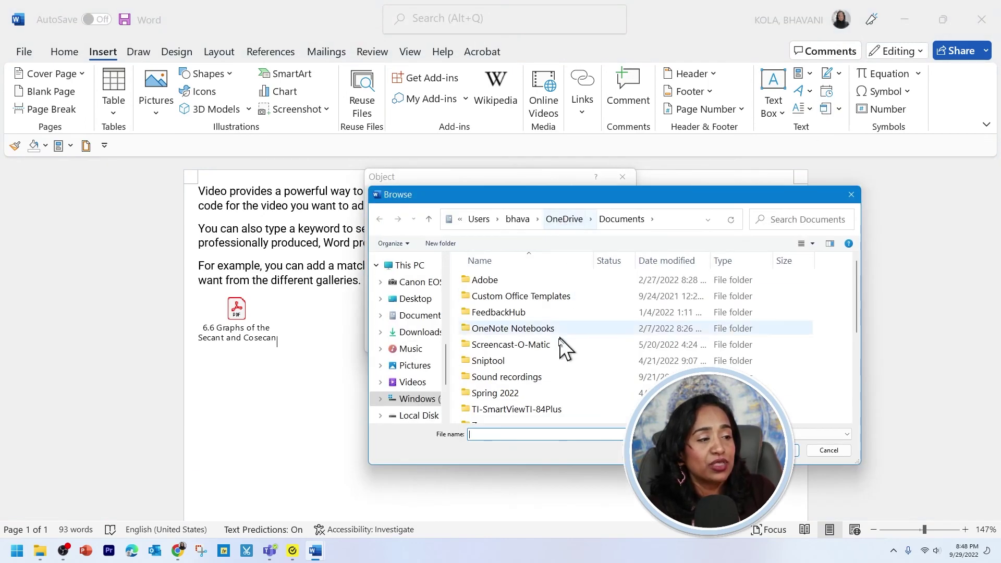
{"action": "scroll", "coordinate": [563, 346], "scroll_direction": "down", "scroll_amount": 2}
{"action": "scroll", "coordinate": [563, 347], "scroll_direction": "down", "scroll_amount": 1}
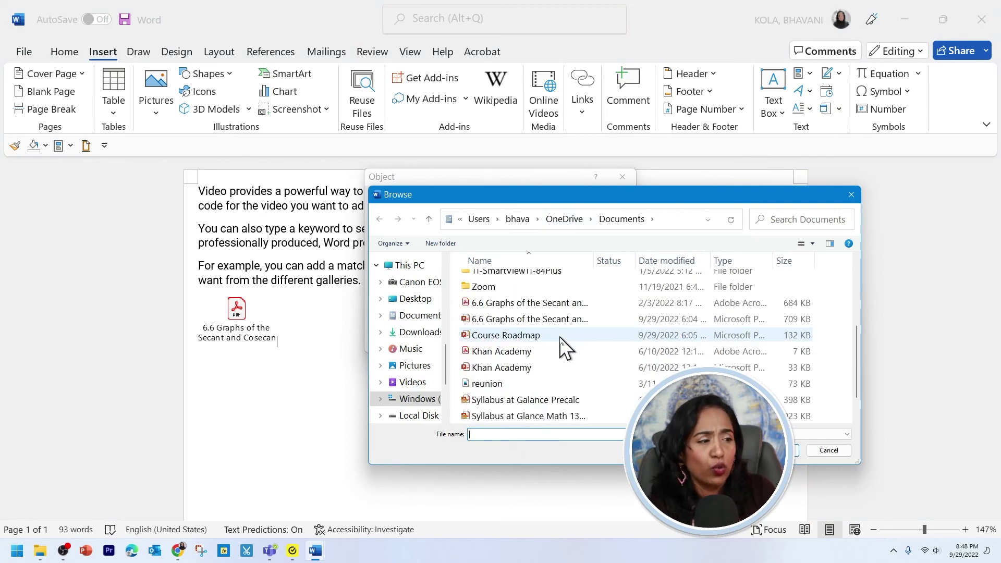
{"action": "left_click", "coordinate": [533, 338]}
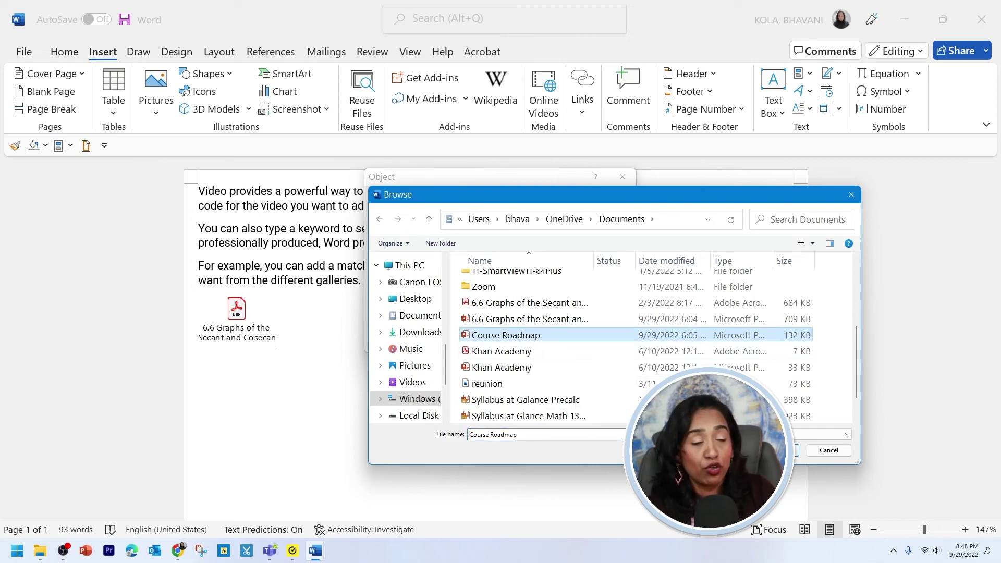
{"action": "left_click", "coordinate": [775, 450]}
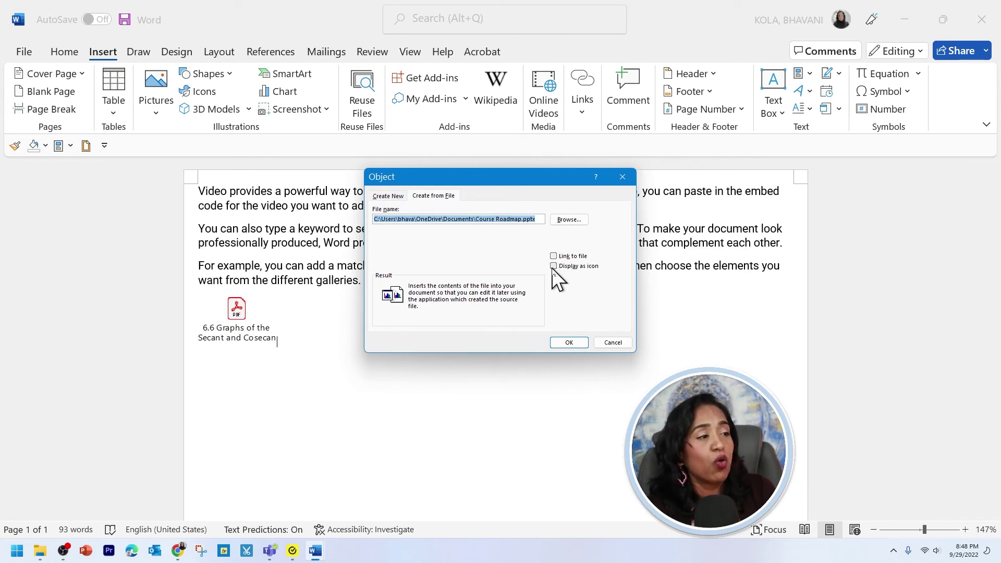
{"action": "left_click", "coordinate": [553, 266]}
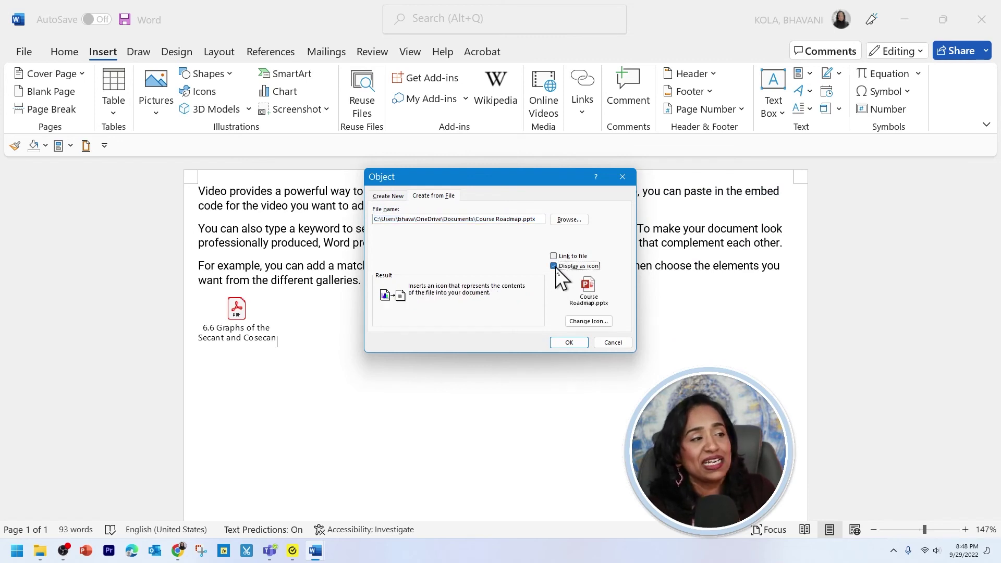
{"action": "left_click", "coordinate": [574, 341]}
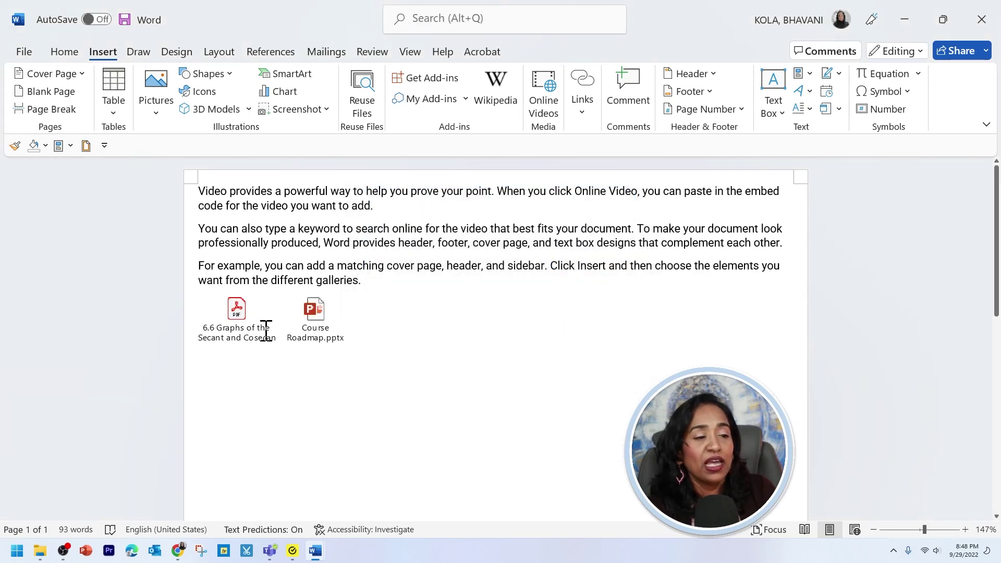
Open the embedded PDF and close it, open the embedded Course Roadmap presentation and return to the document.
{"action": "double_click", "coordinate": [239, 312]}
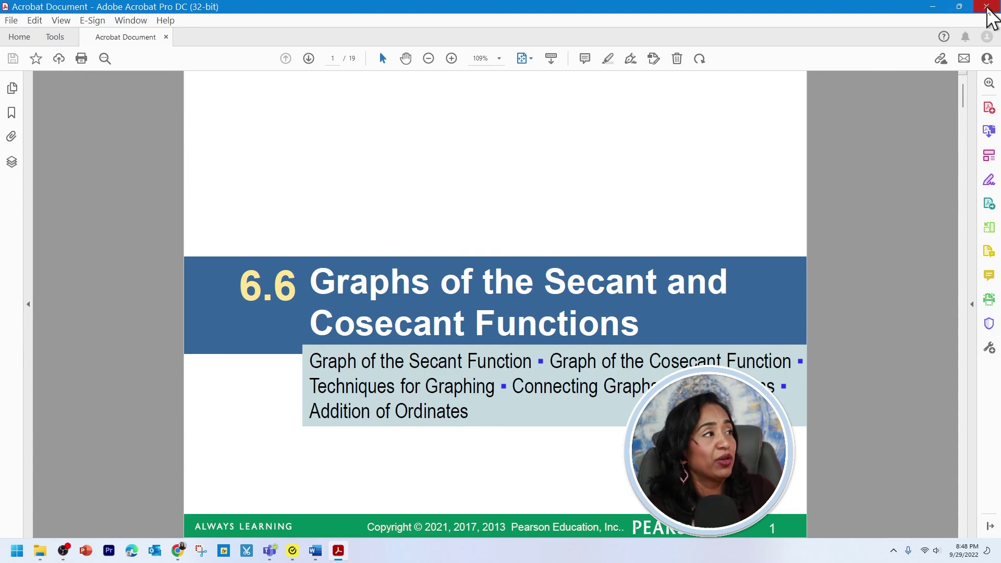
{"action": "left_click", "coordinate": [987, 8]}
{"action": "double_click", "coordinate": [315, 312]}
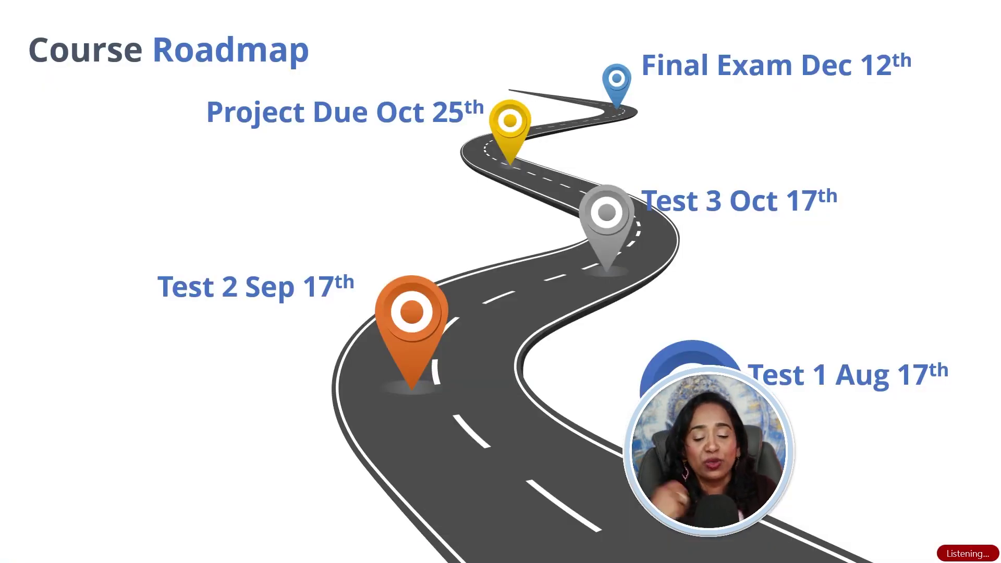
{"action": "key", "text": "Escape"}
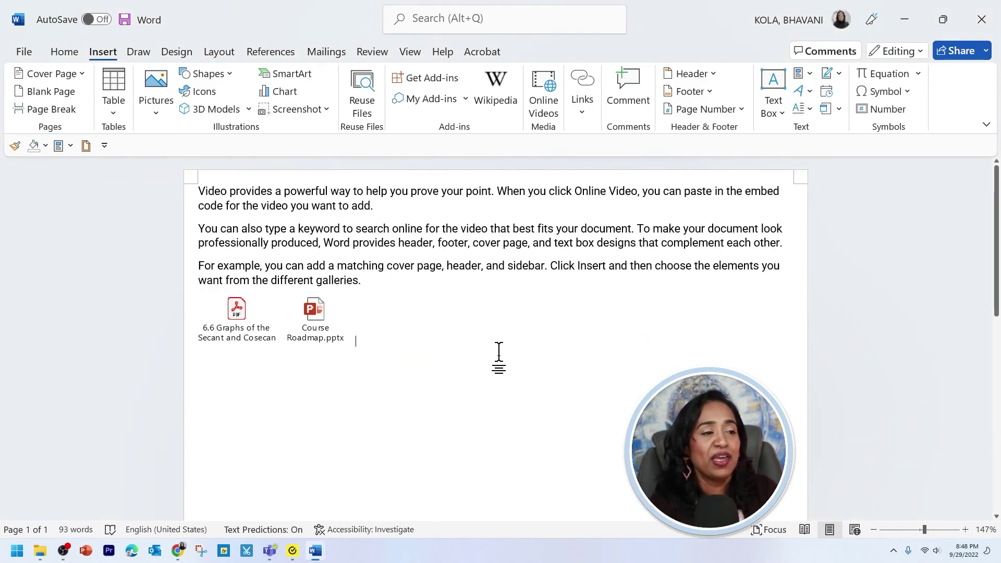